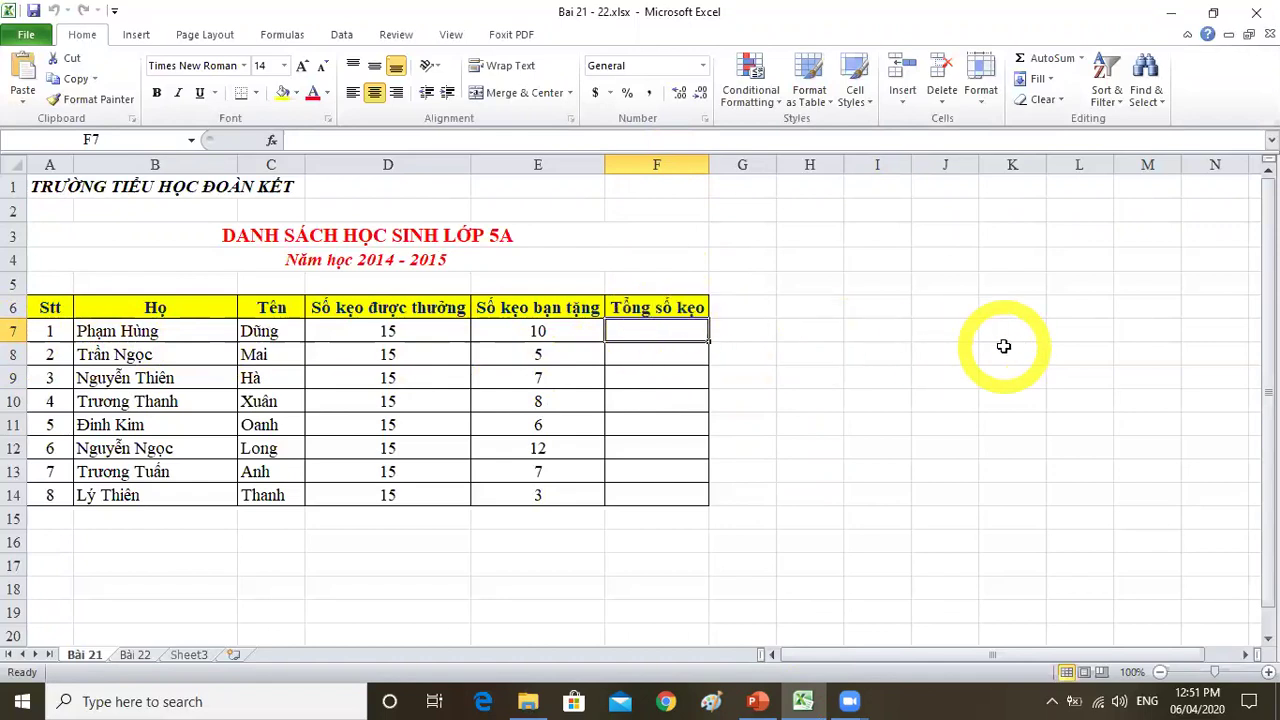
Enter =d7+e7 in F7 to total the first student's candies, giving 25
type("=")
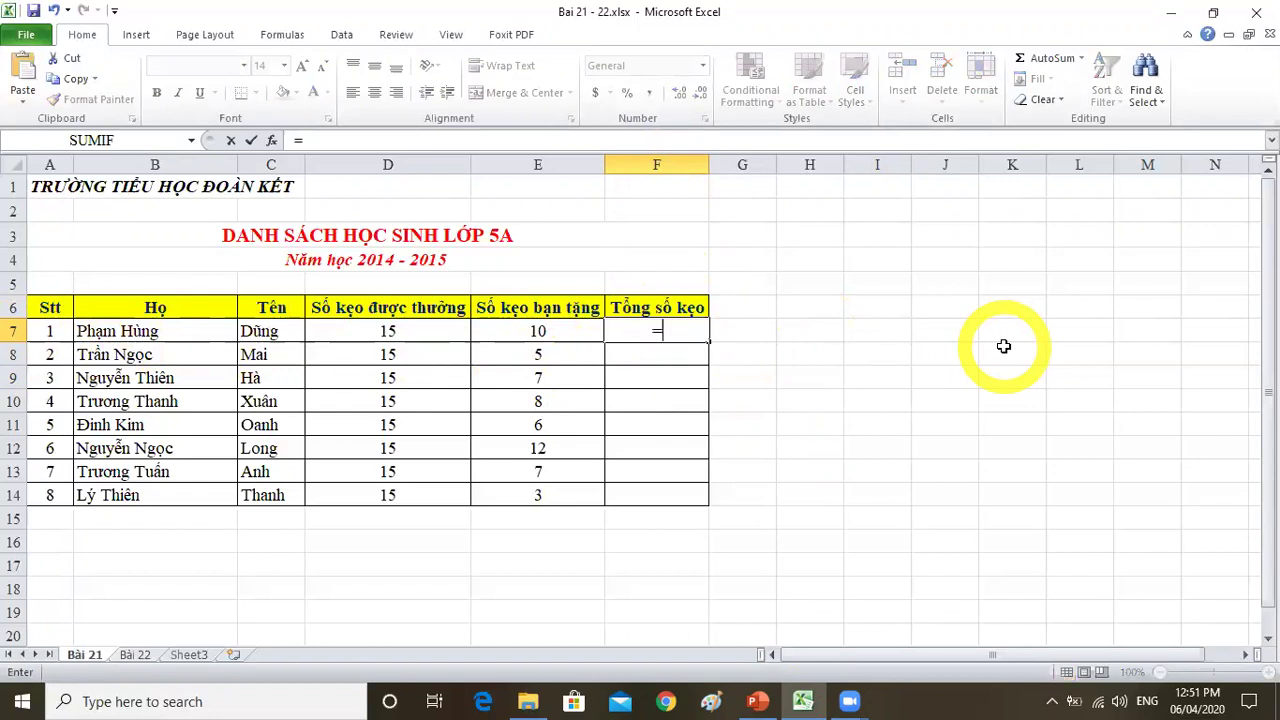
type("d")
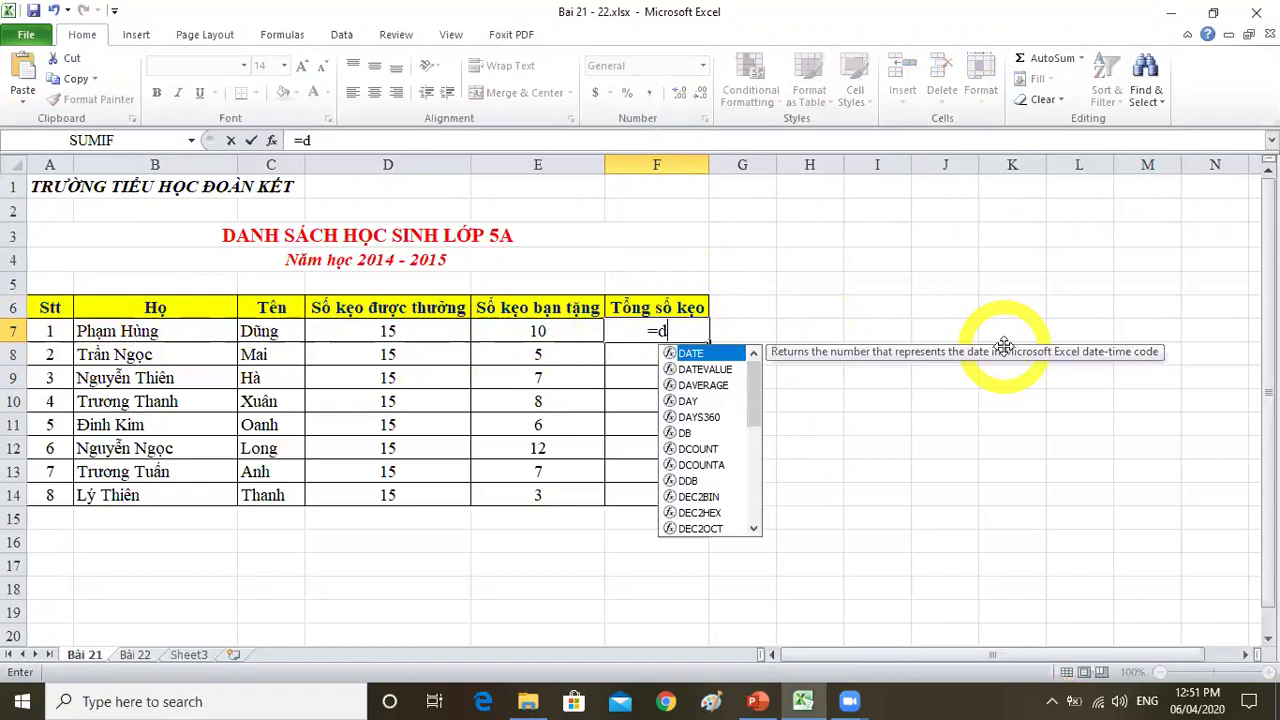
type("7")
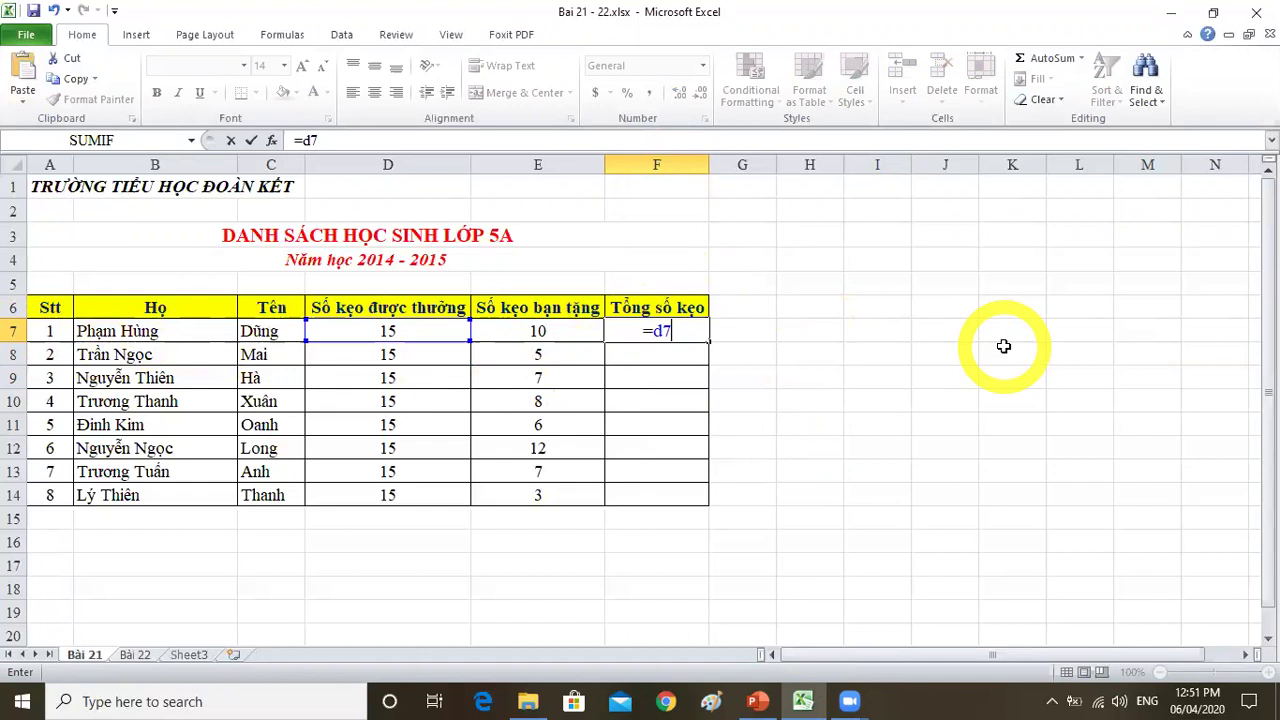
type("+e")
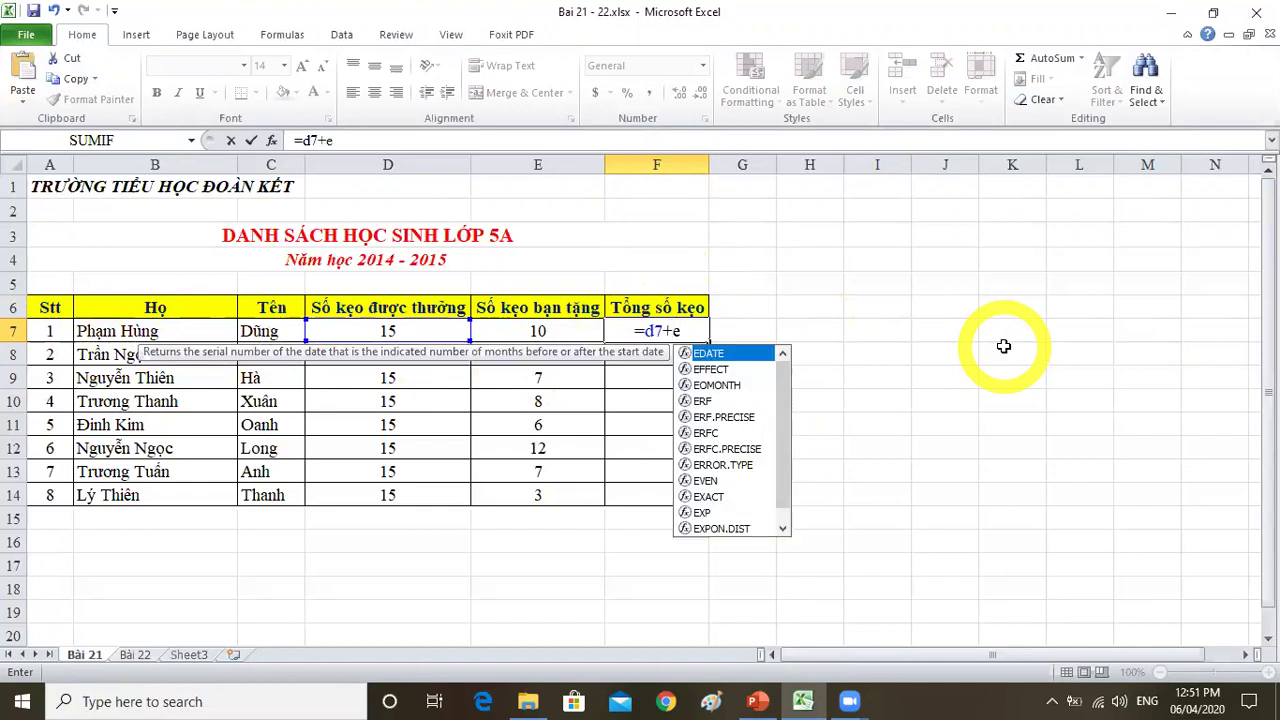
type("7")
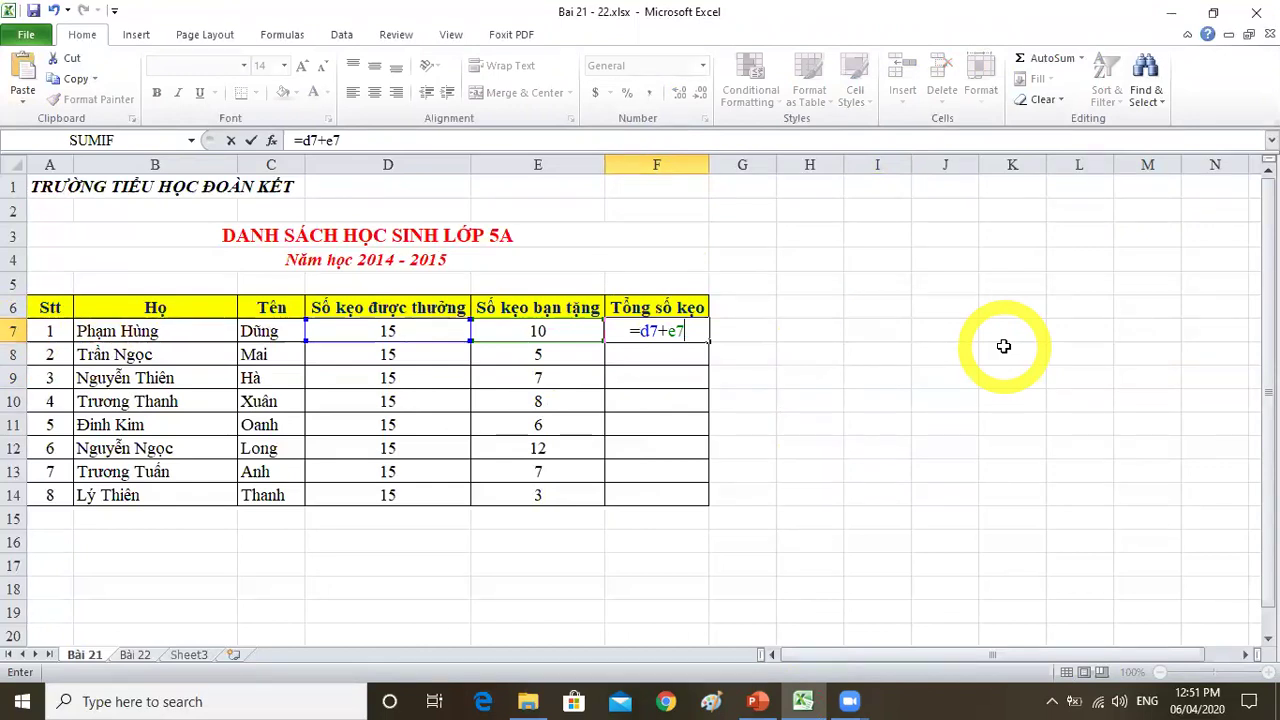
key("Return")
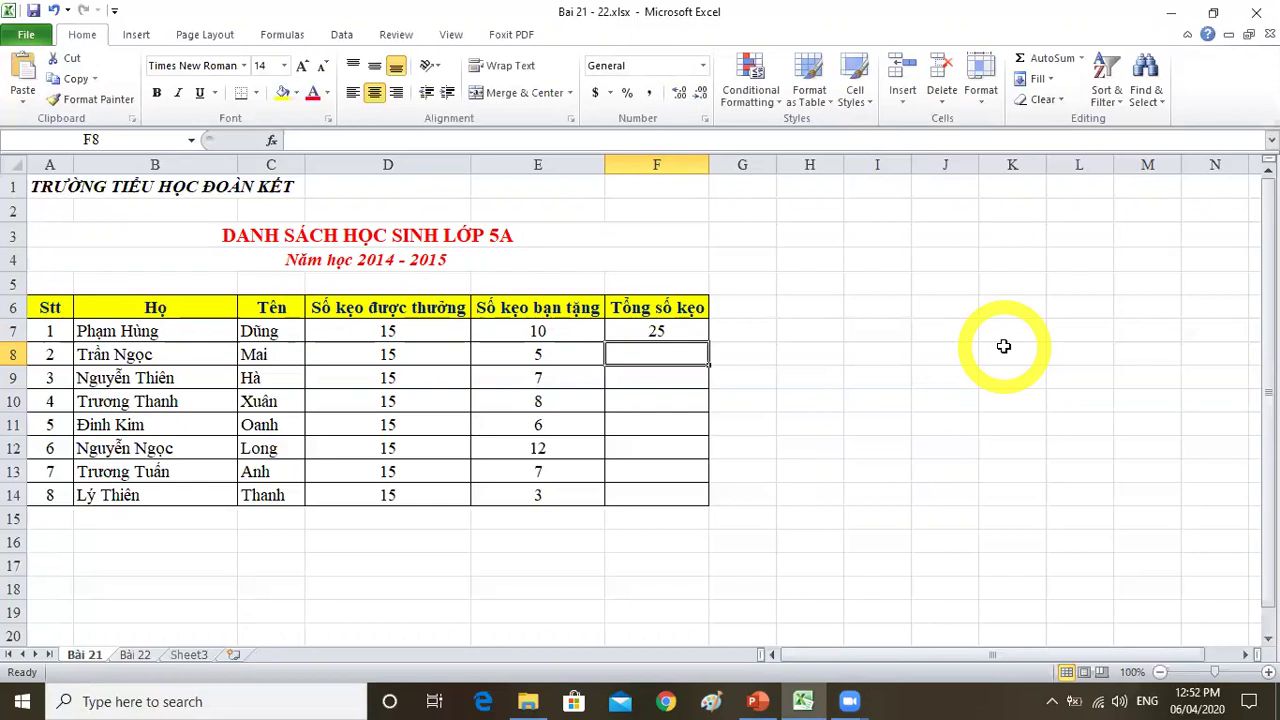
Build =D8+E8 in F8 from cells D8 and E8, giving the second student's total of 20
left_click(644, 331)
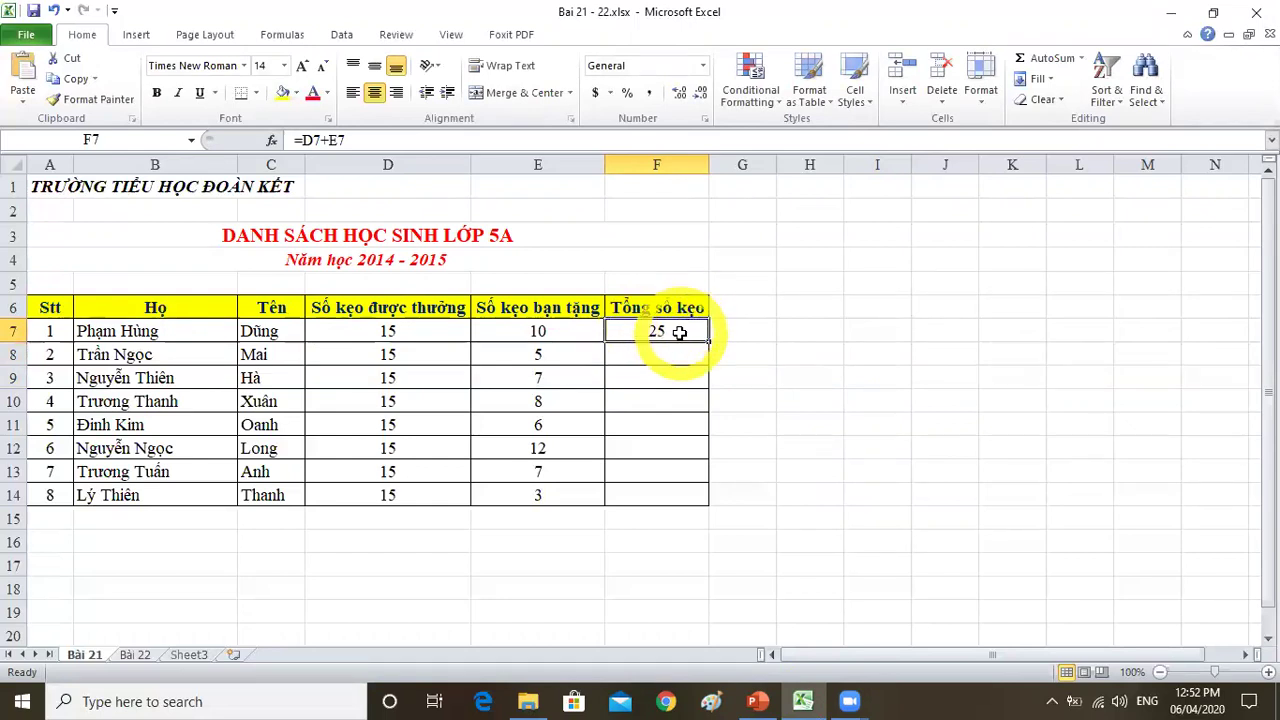
left_click(660, 358)
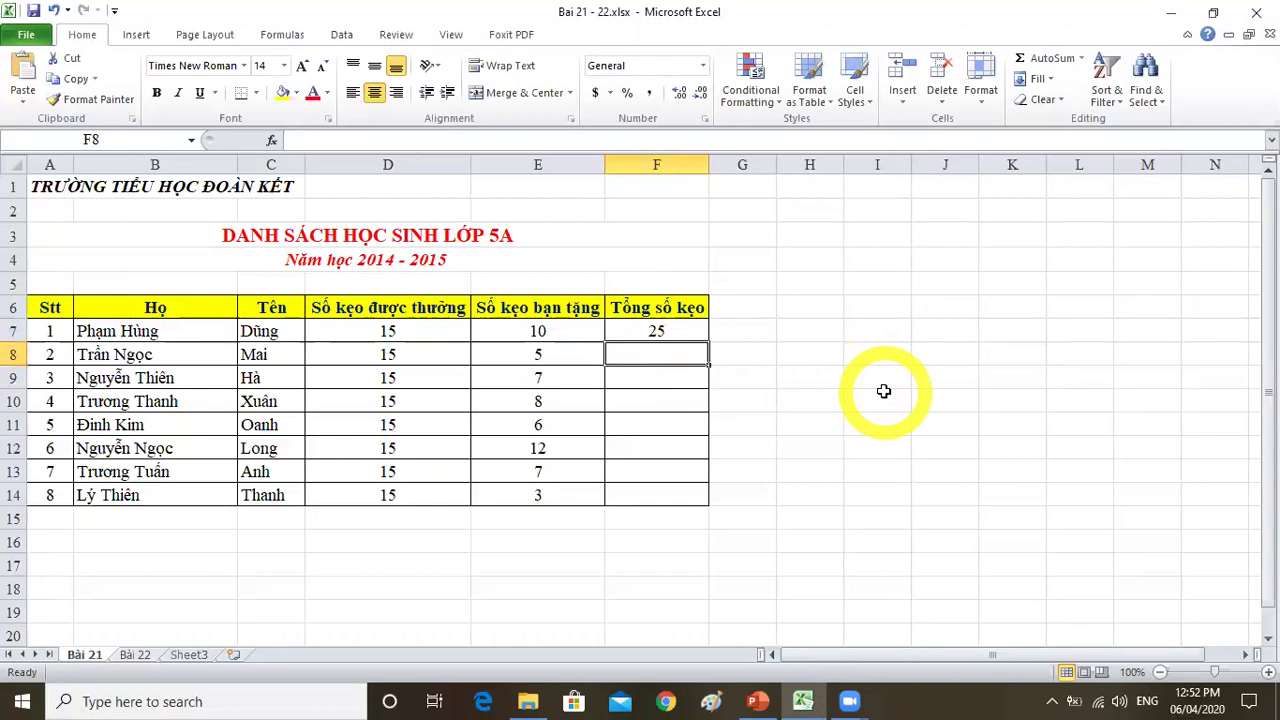
type("=")
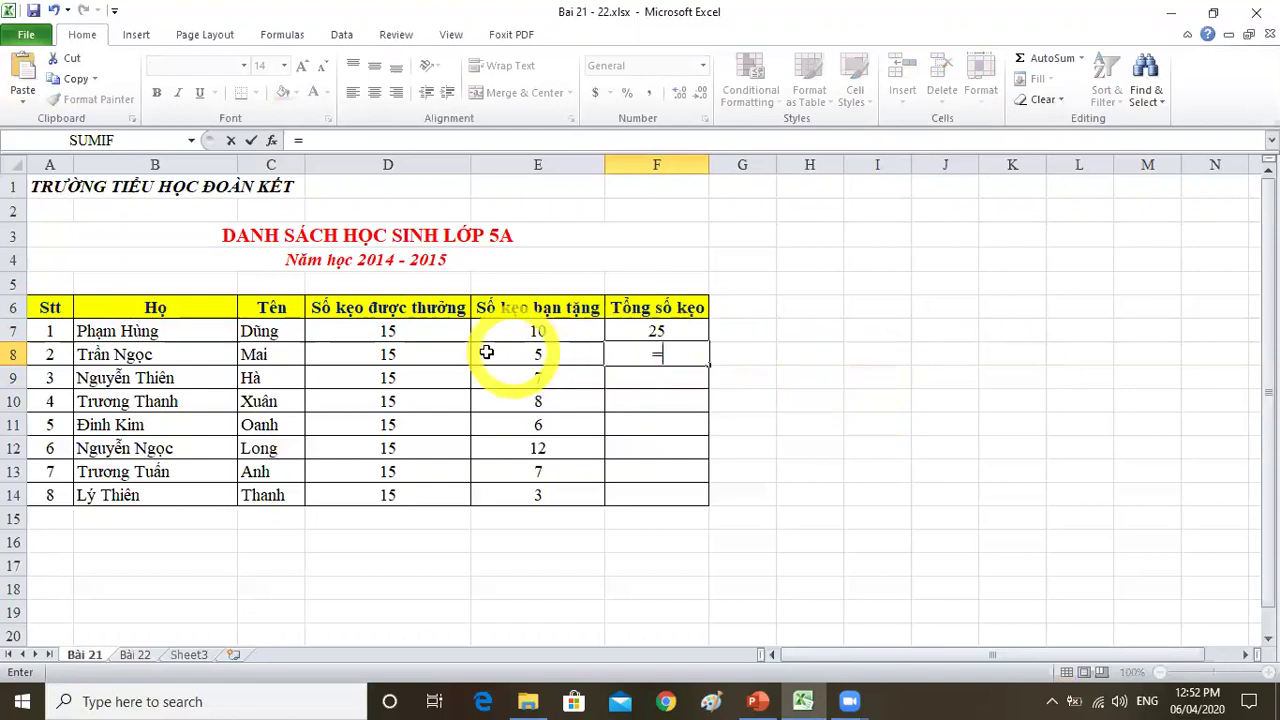
left_click(401, 354)
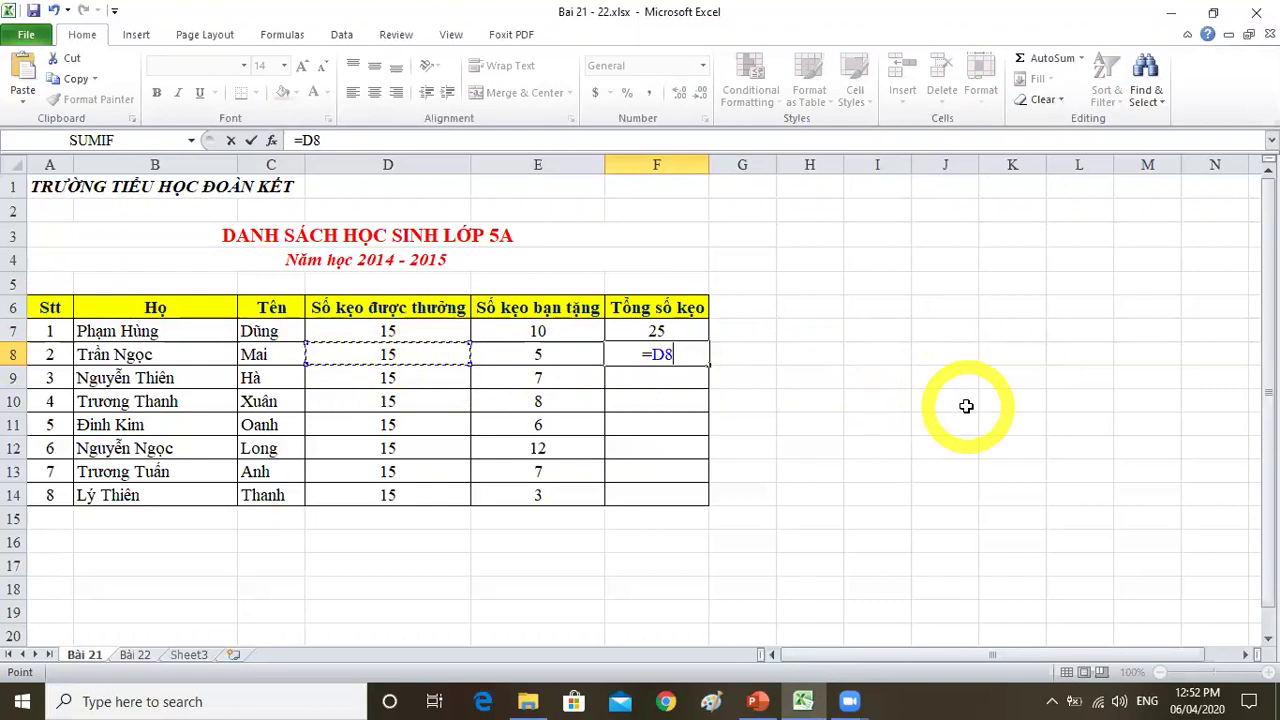
type("+")
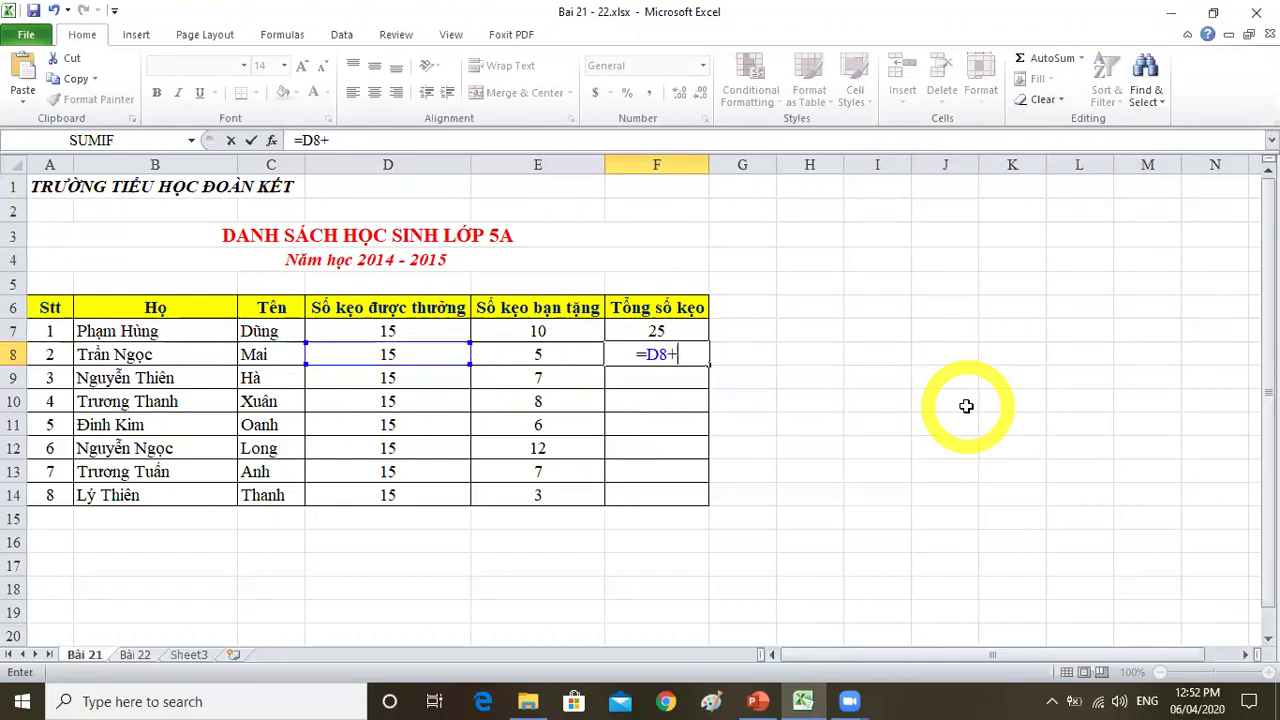
left_click(543, 355)
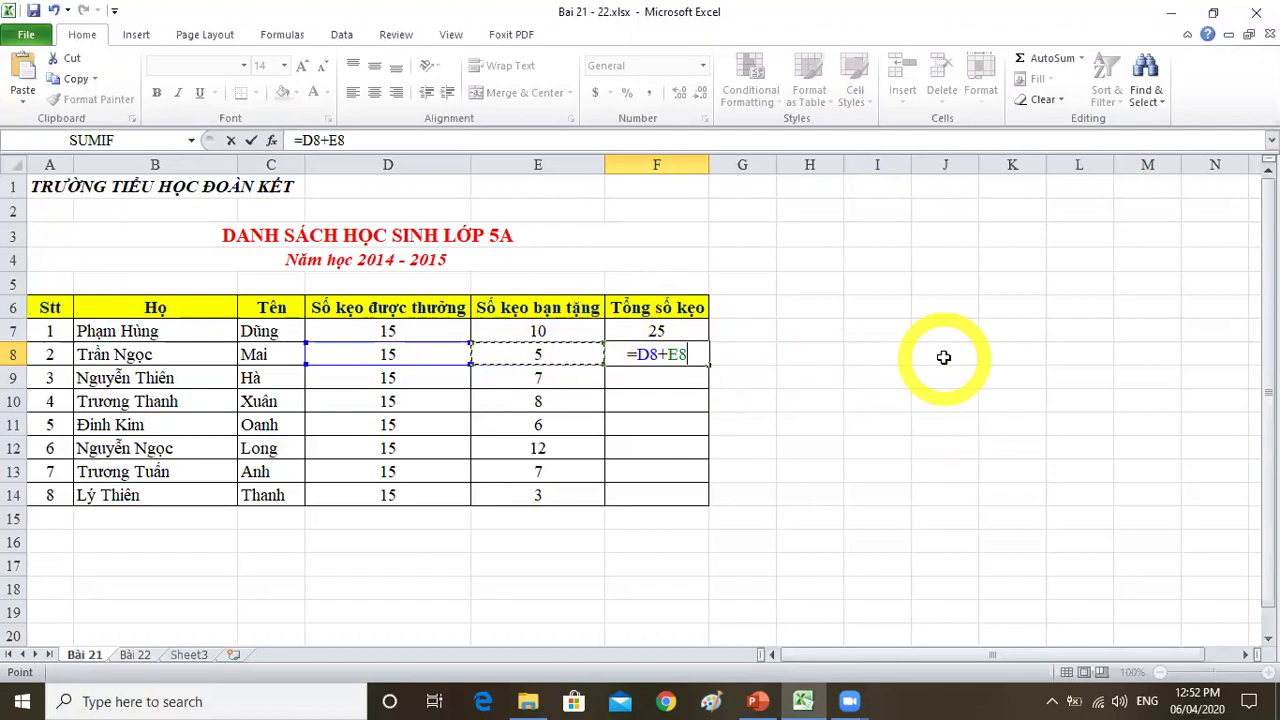
key("Return")
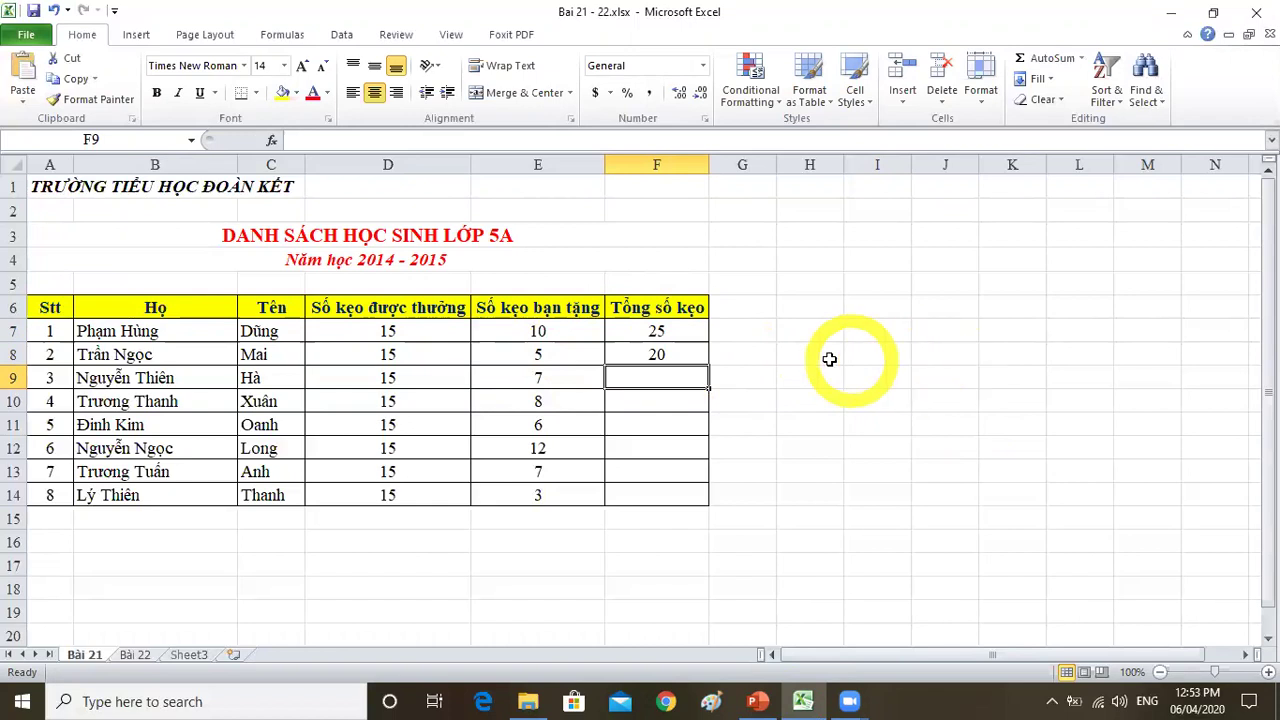
left_click(685, 354)
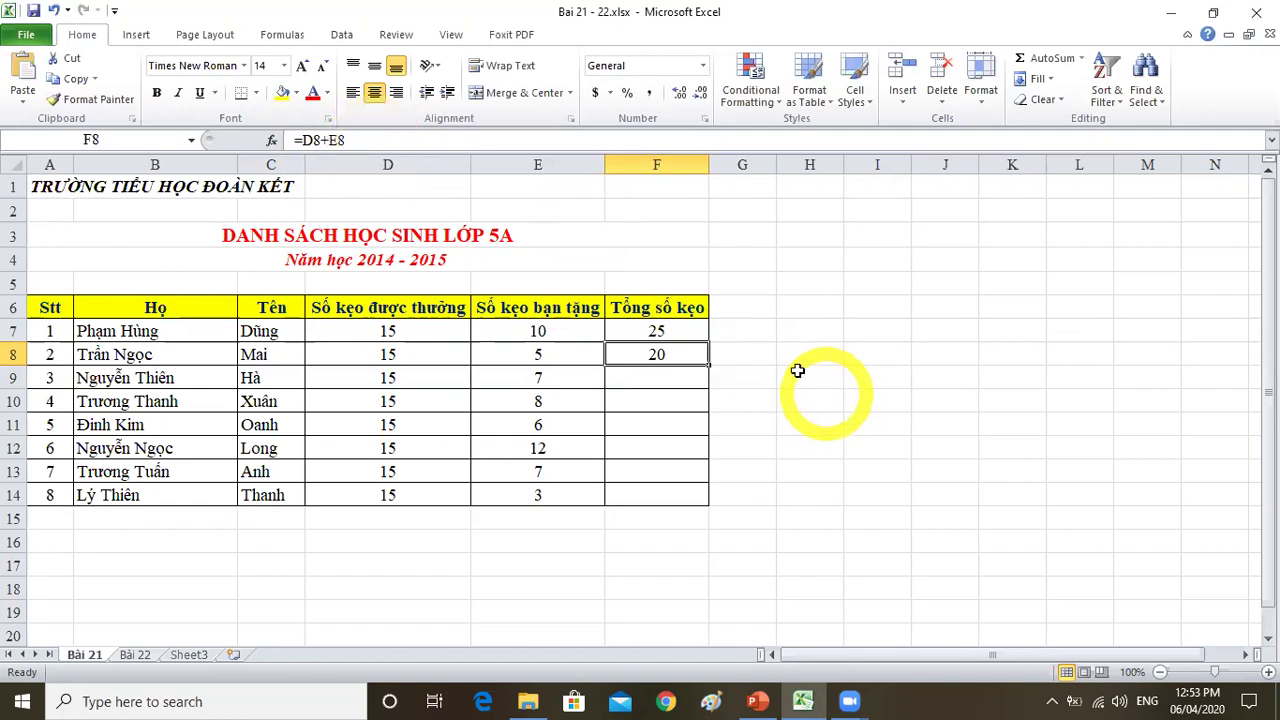
left_click(673, 330)
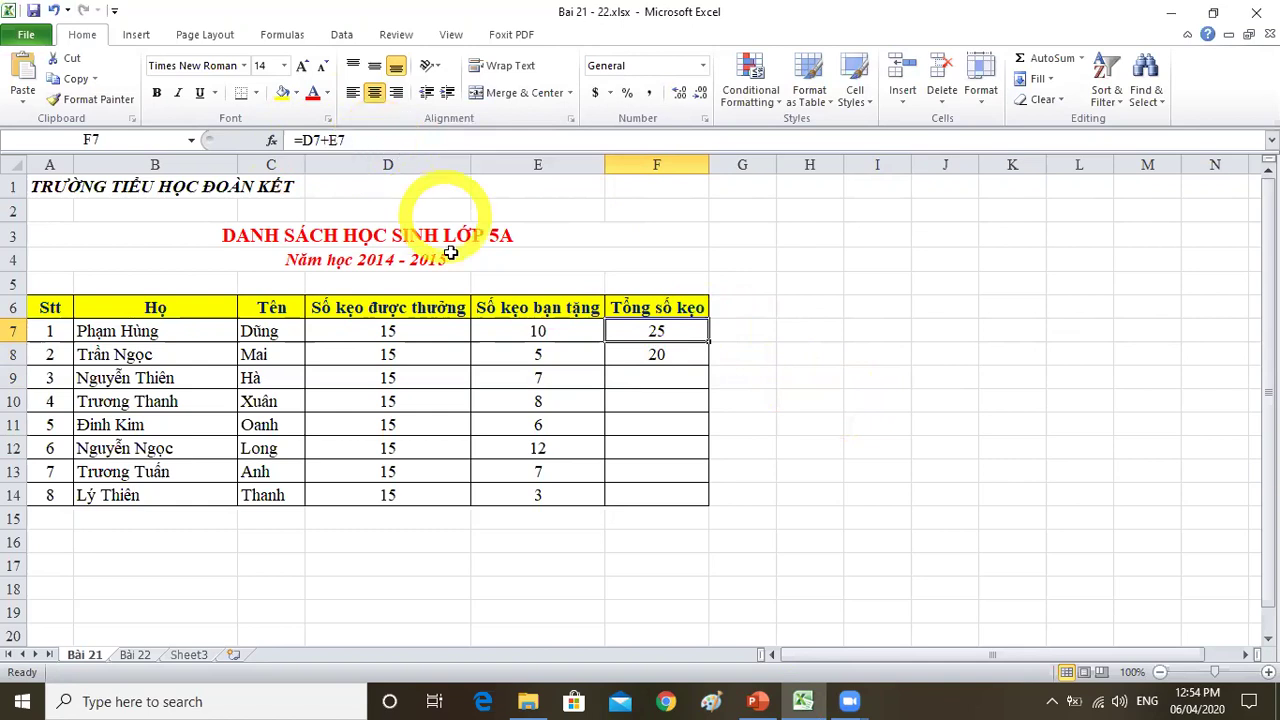
Change the rewarded candies in D7 and D8 to 20, so the totals update to 30 and 25
left_click(415, 337)
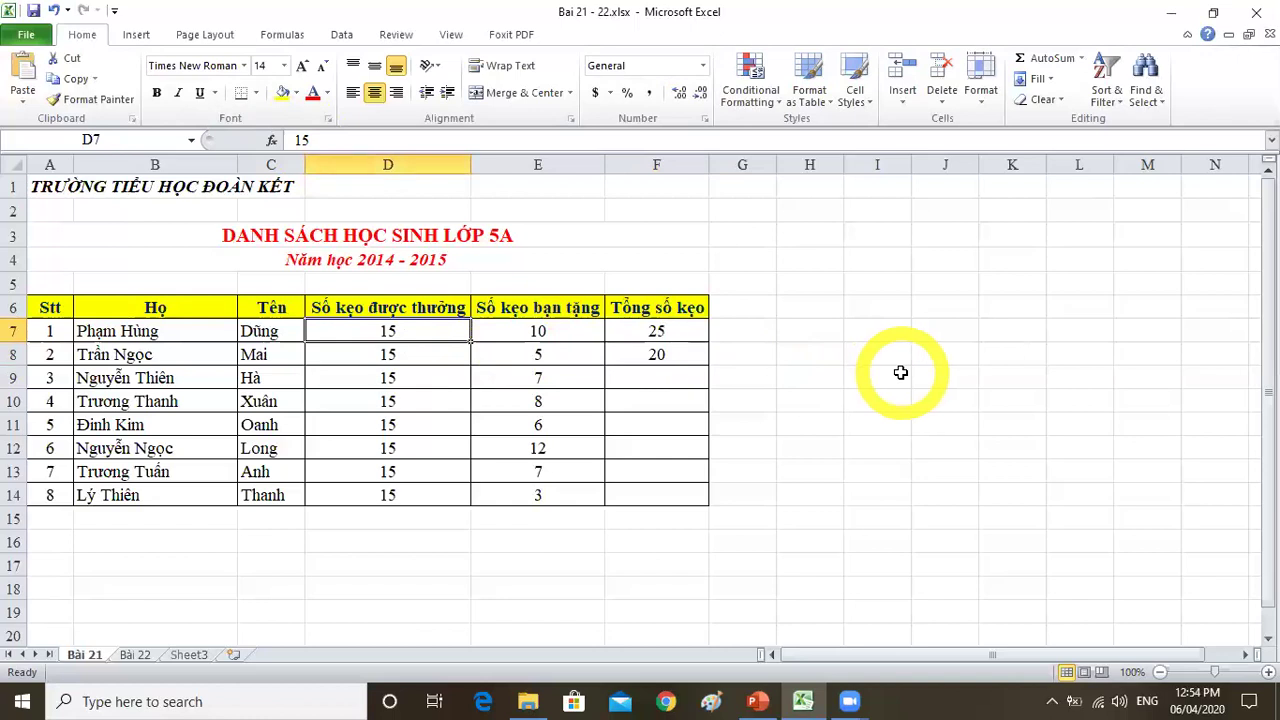
type("20")
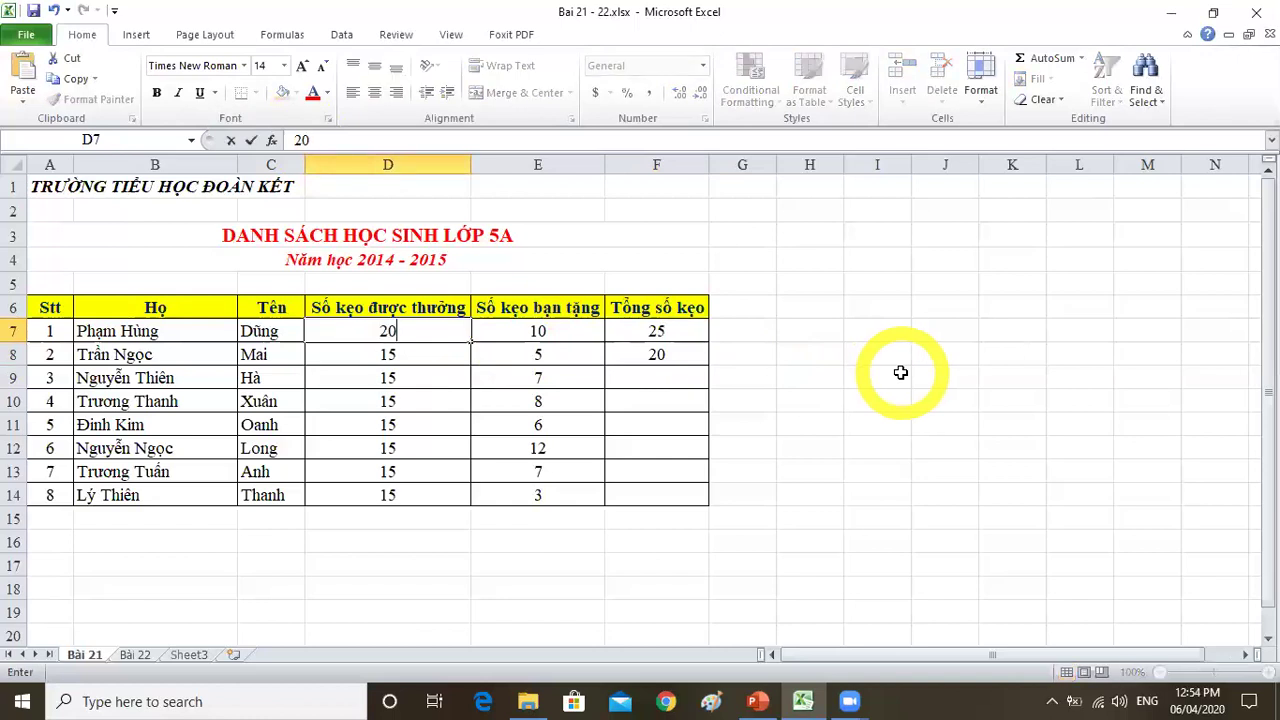
key("Return")
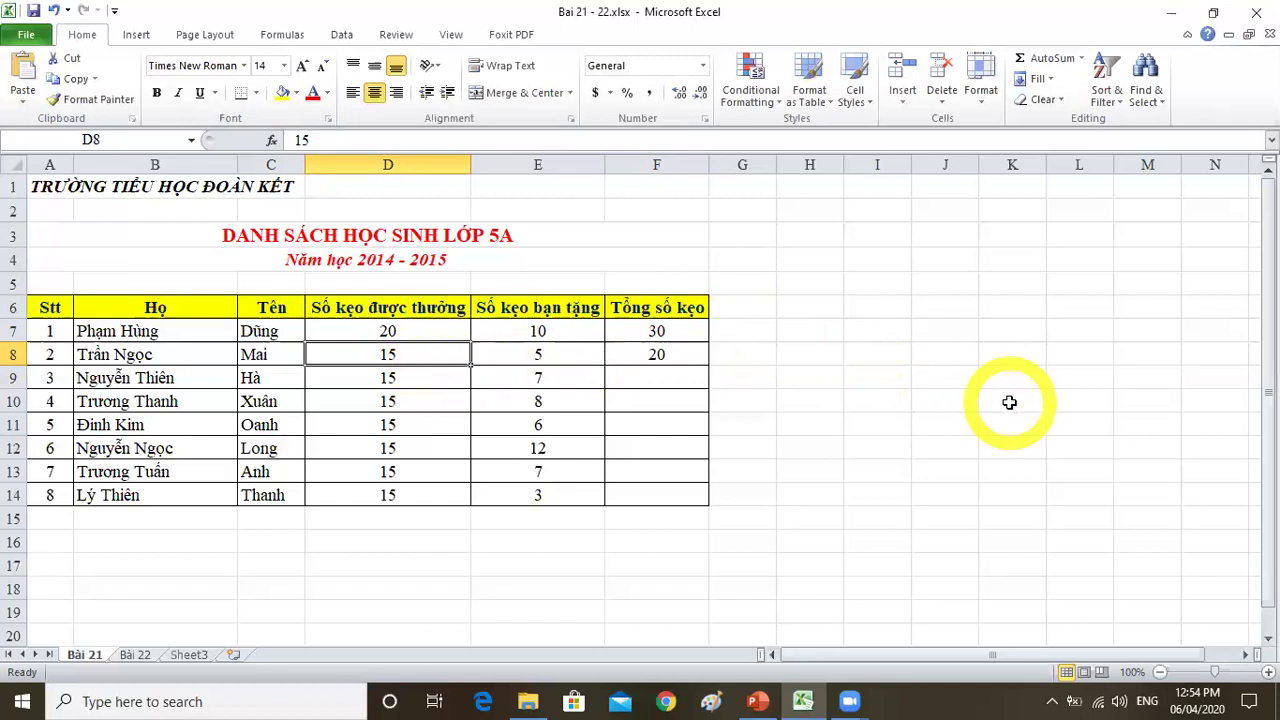
type("20")
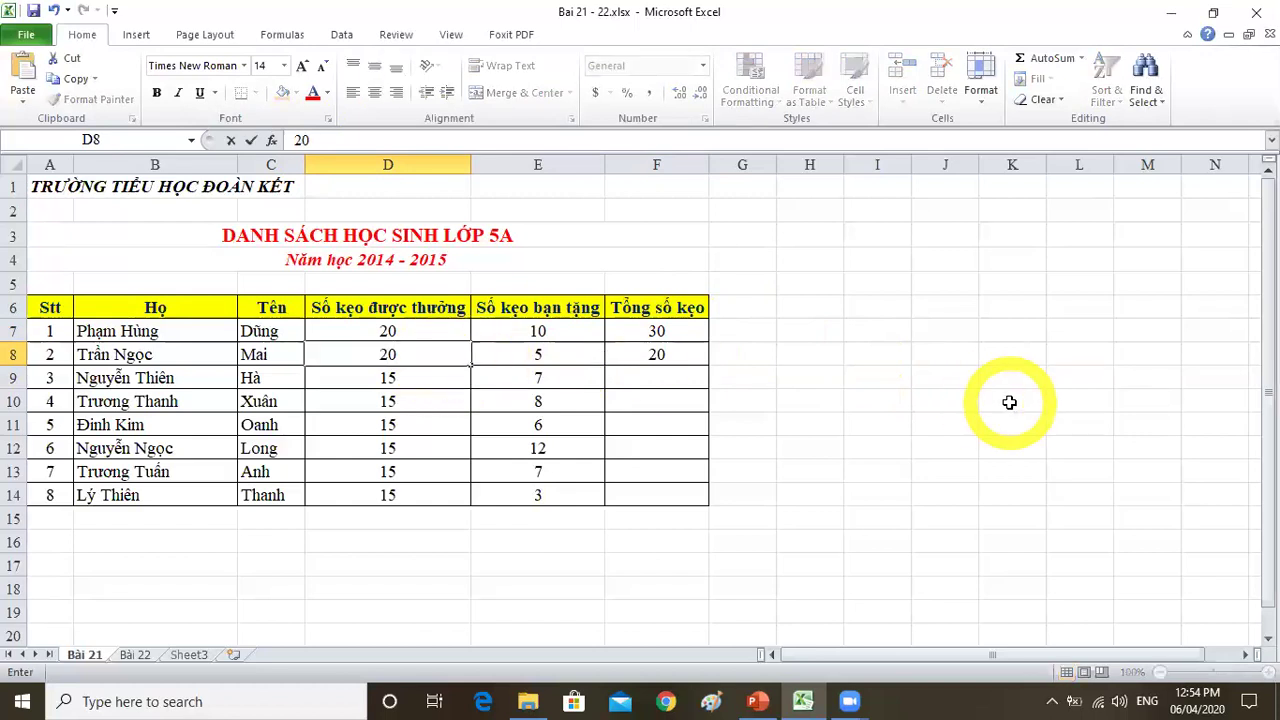
key("Return")
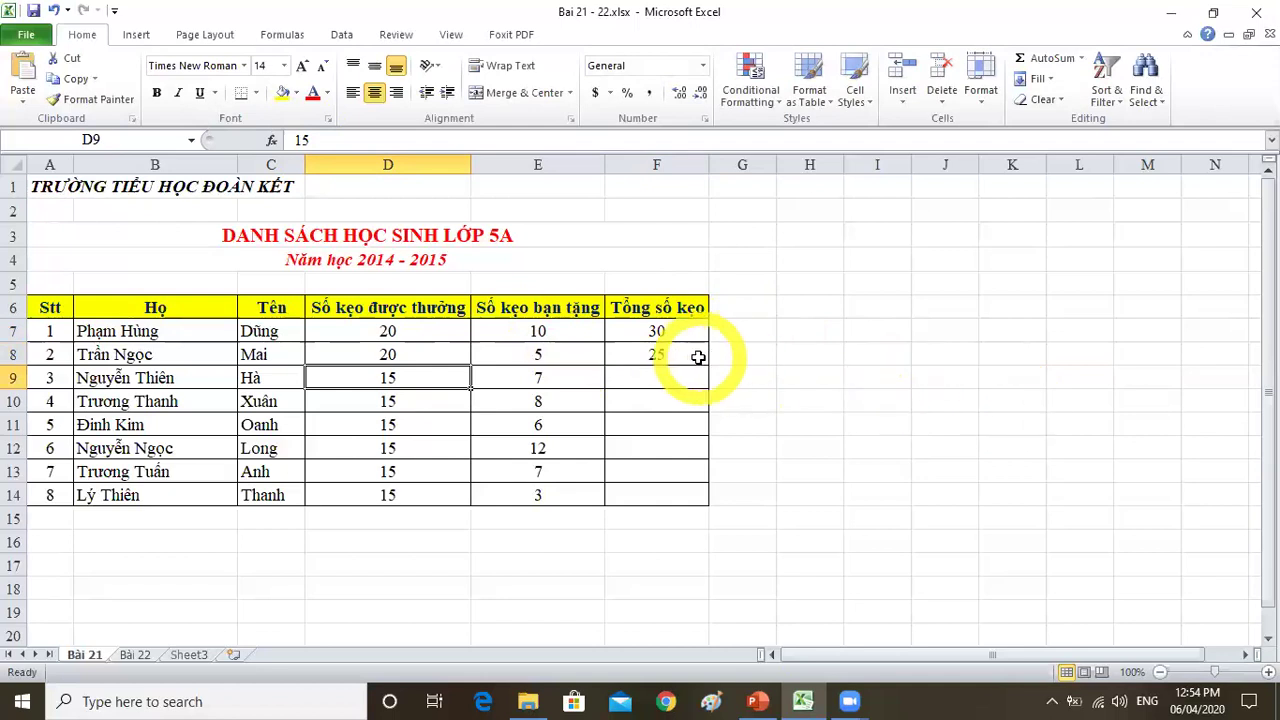
left_click(697, 355)
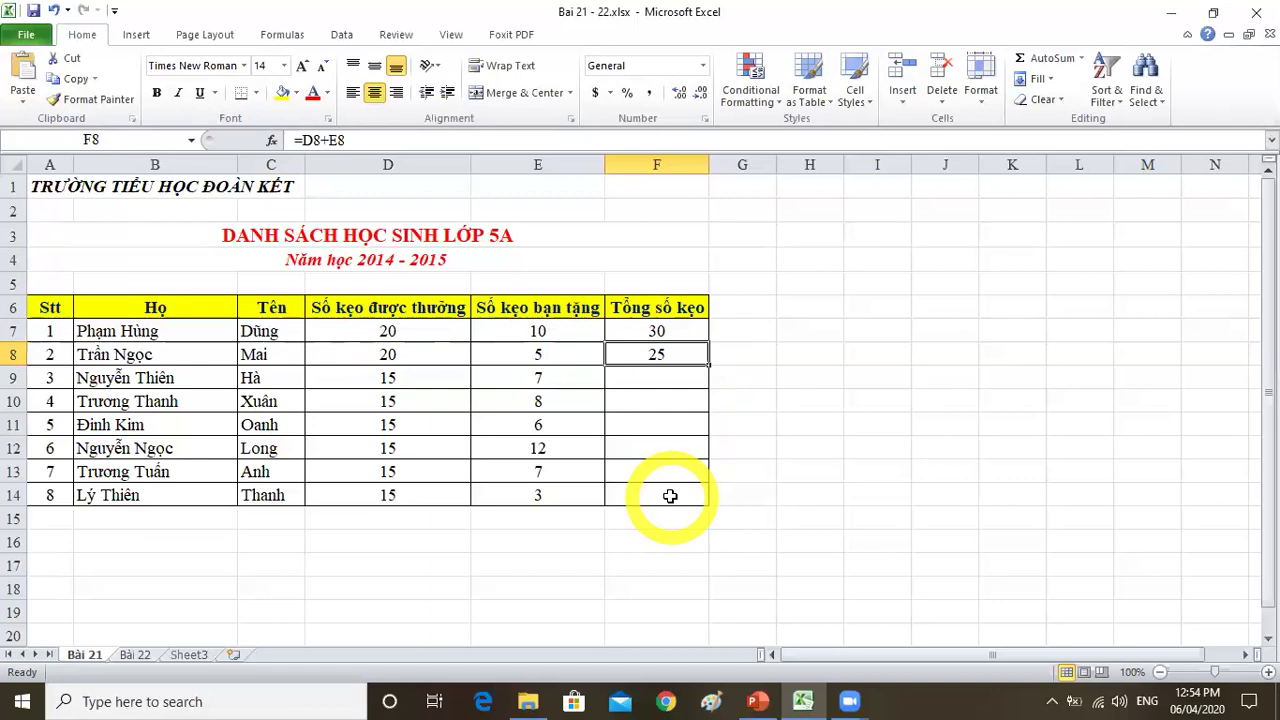
Delete the total in F8, leaving only F7's =D7+E7 result of 30
left_click(665, 332)
left_click(663, 354)
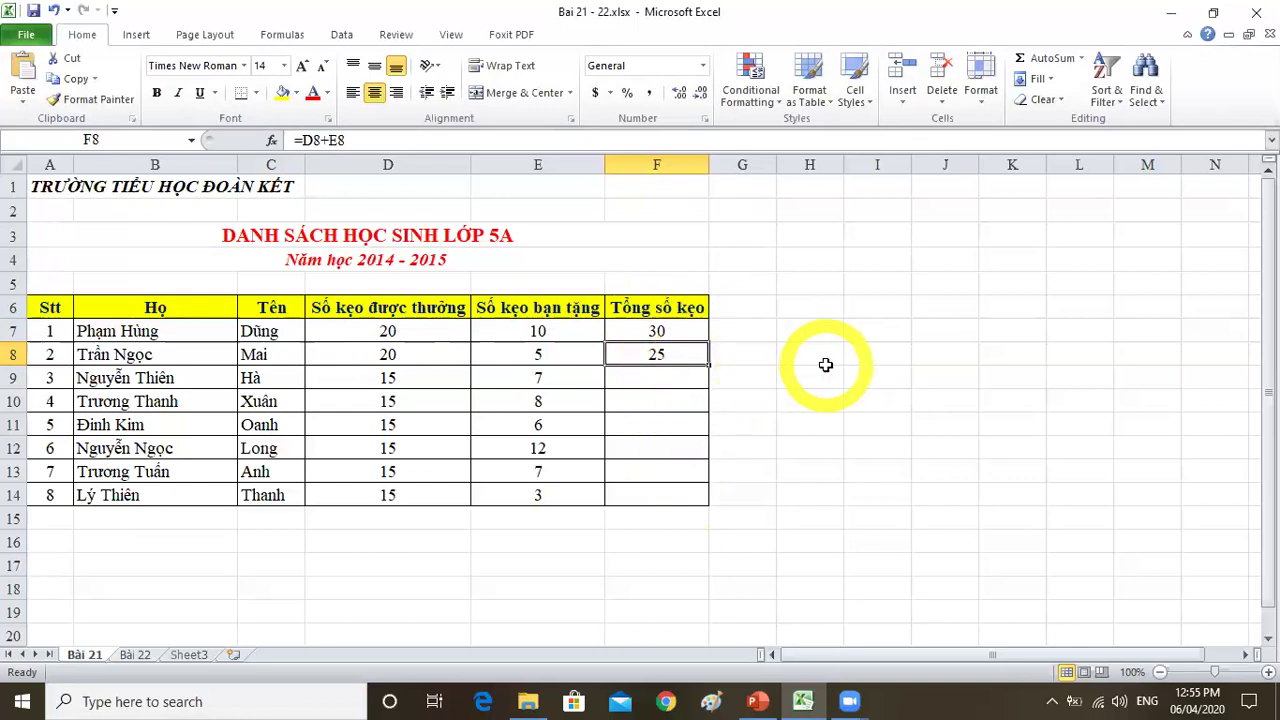
key("Delete")
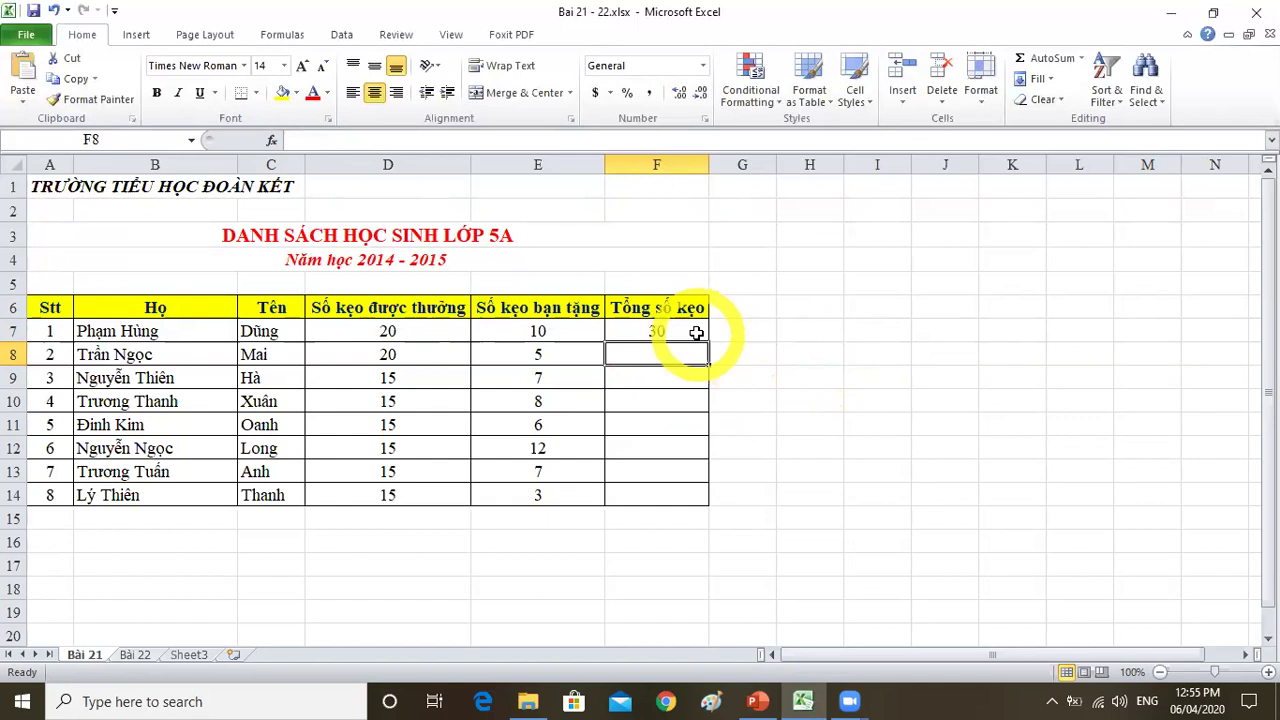
left_click(666, 330)
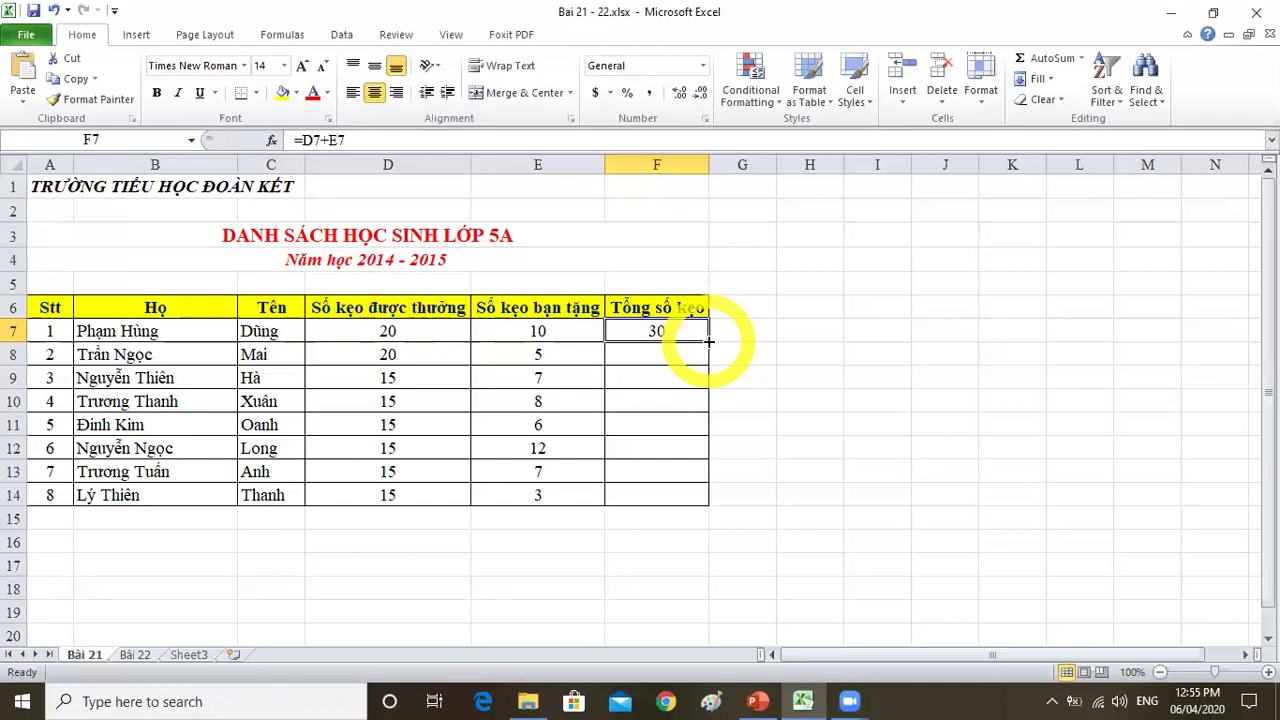
Fill F7's total formula down to F14, then bring up the PowerPoint lesson
left_click_drag(708, 341, 699, 503)
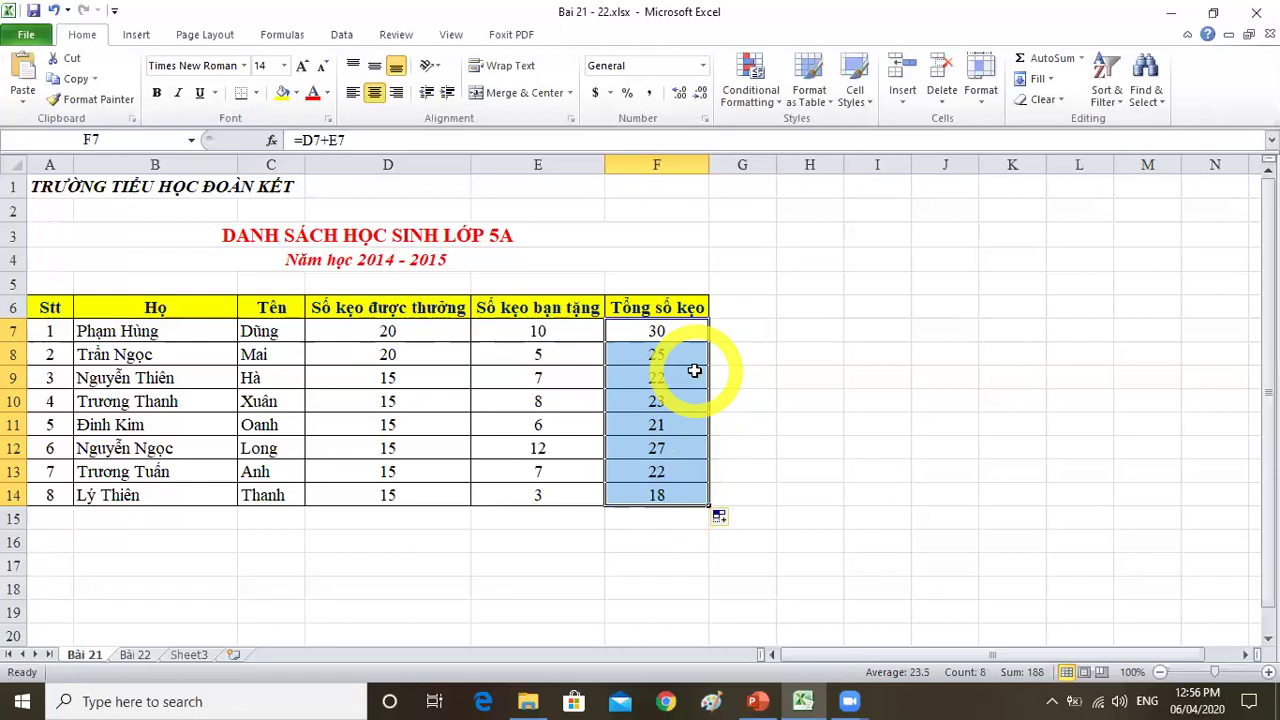
left_click(757, 700)
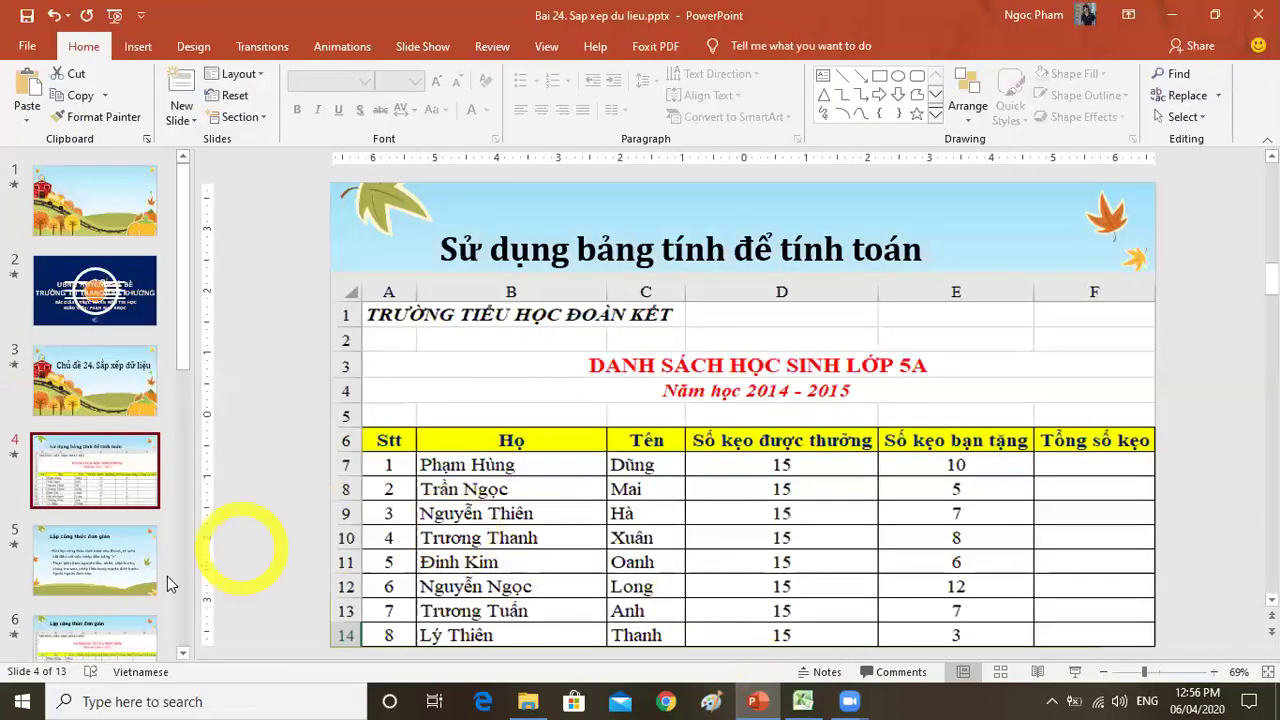
Move through the lesson slides to slide 6's drawing-count table, then return to the Bai 21 - 22 workbook
left_click(122, 561)
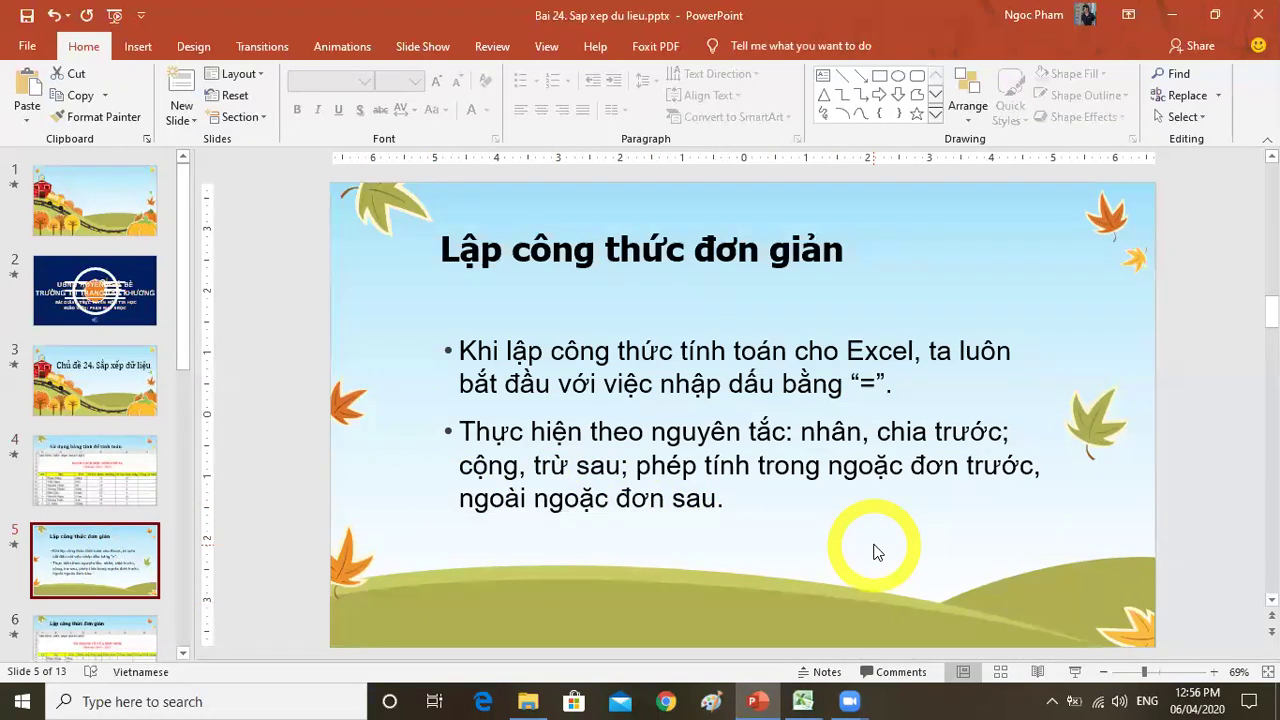
left_click(886, 397)
type(".")
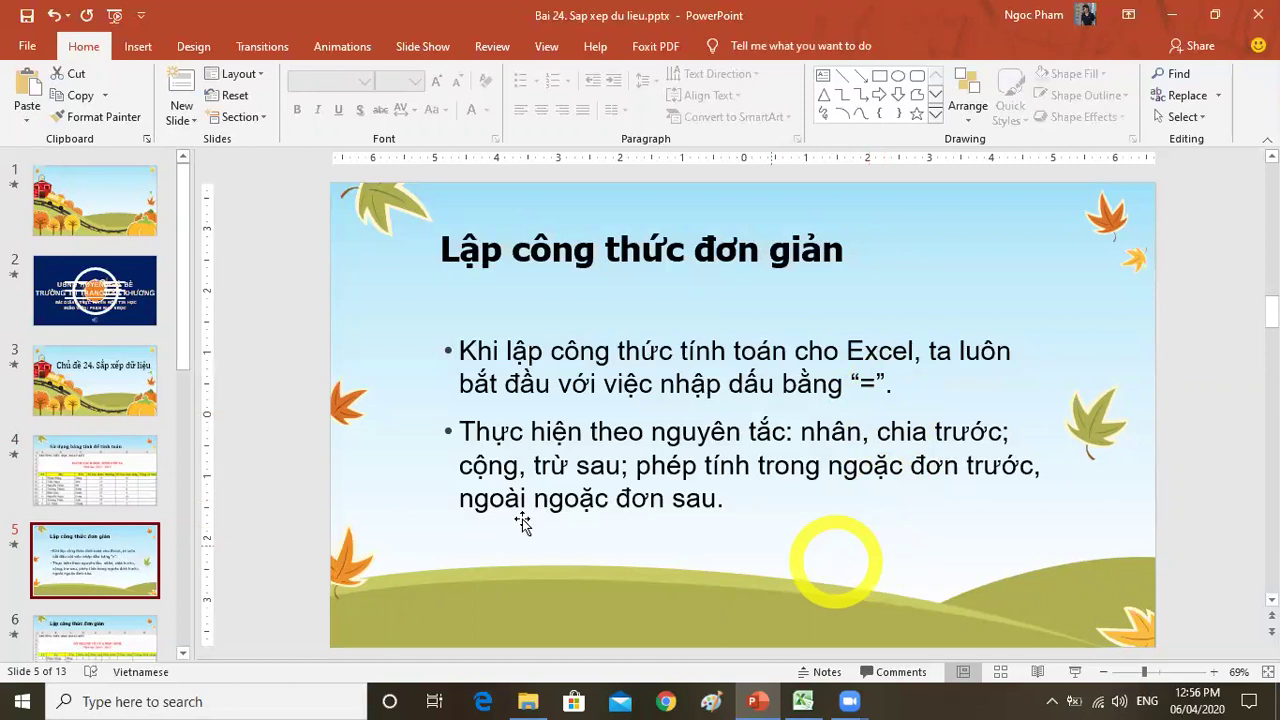
left_click(116, 644)
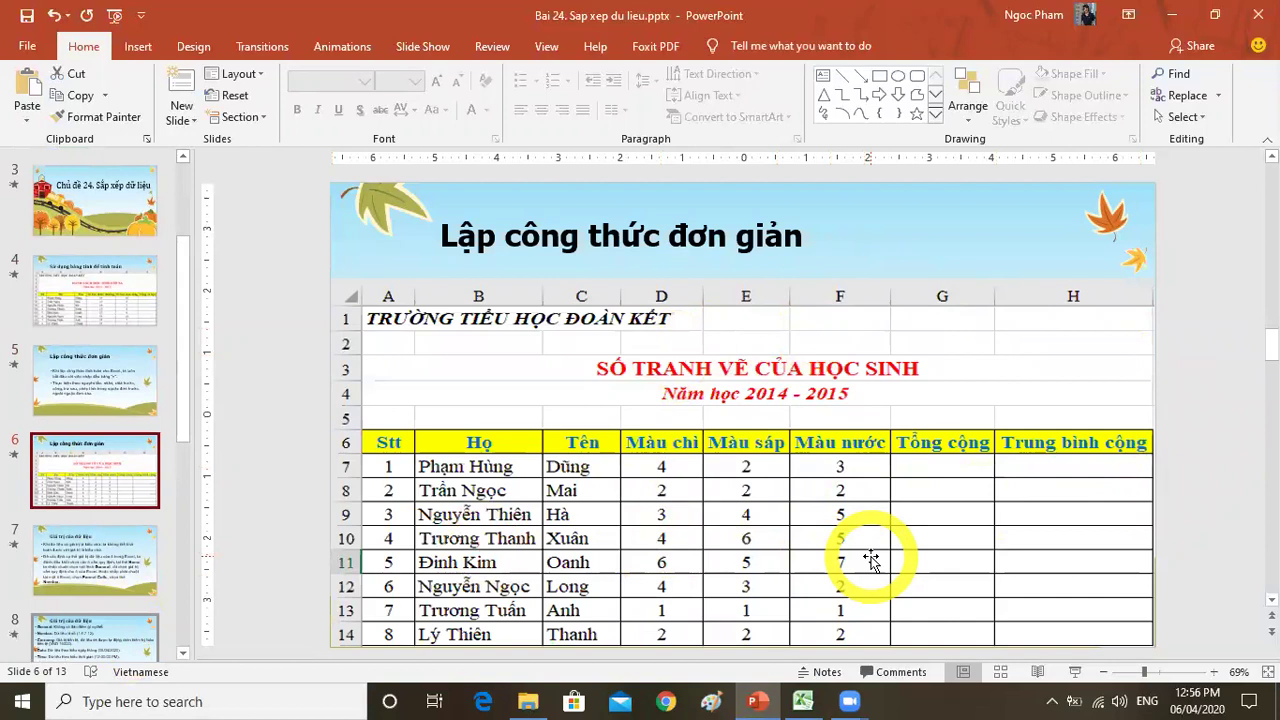
left_click(806, 700)
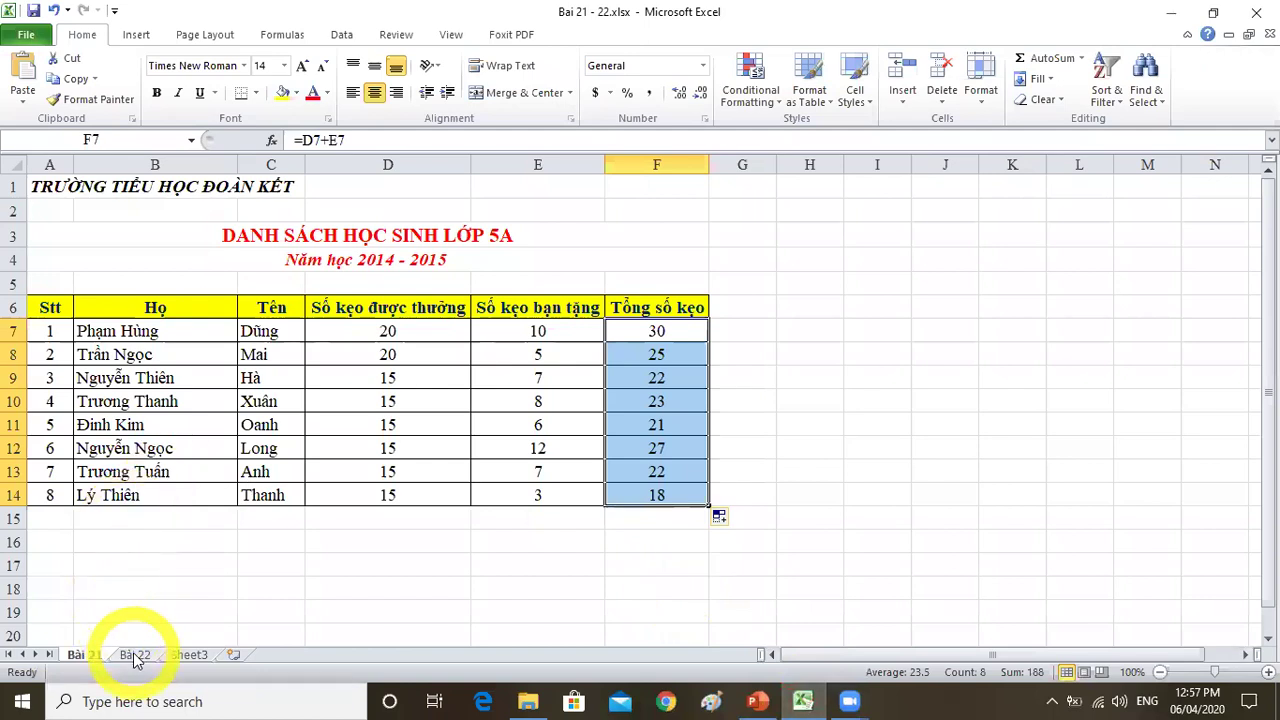
On the Bài 22 sheet, begin a formula with = in cell G7
left_click(135, 656)
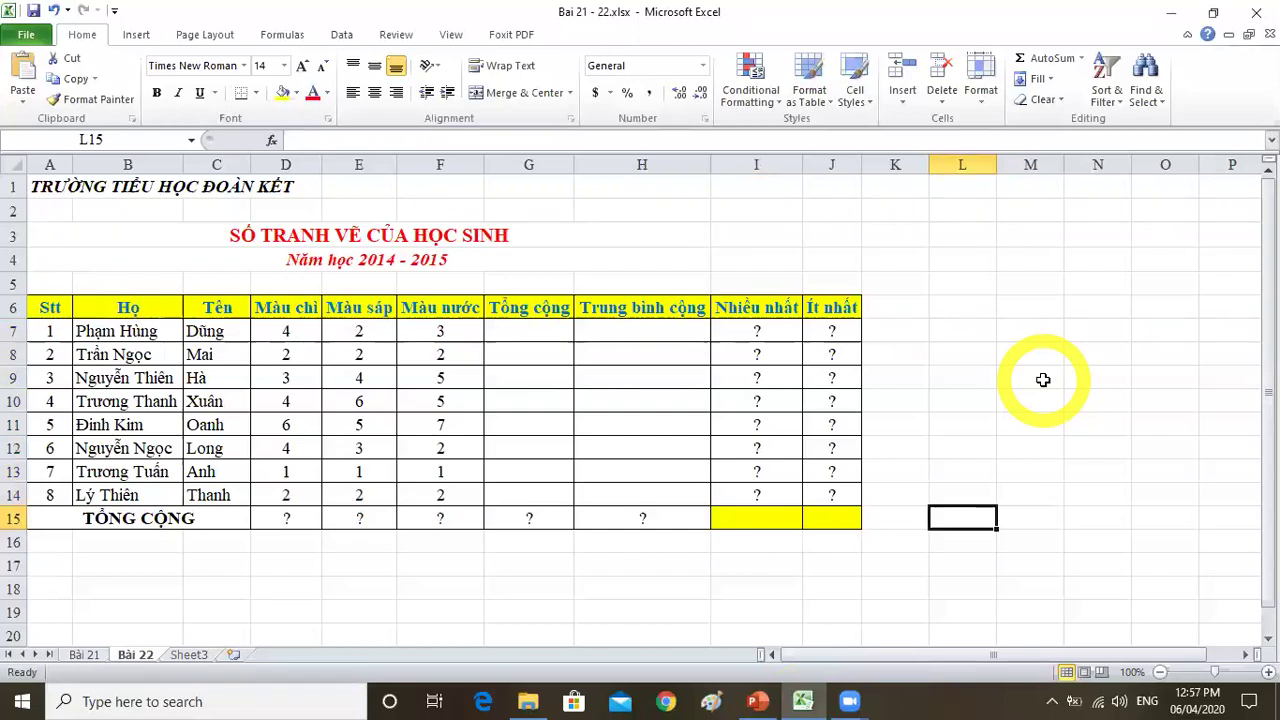
left_click(511, 333)
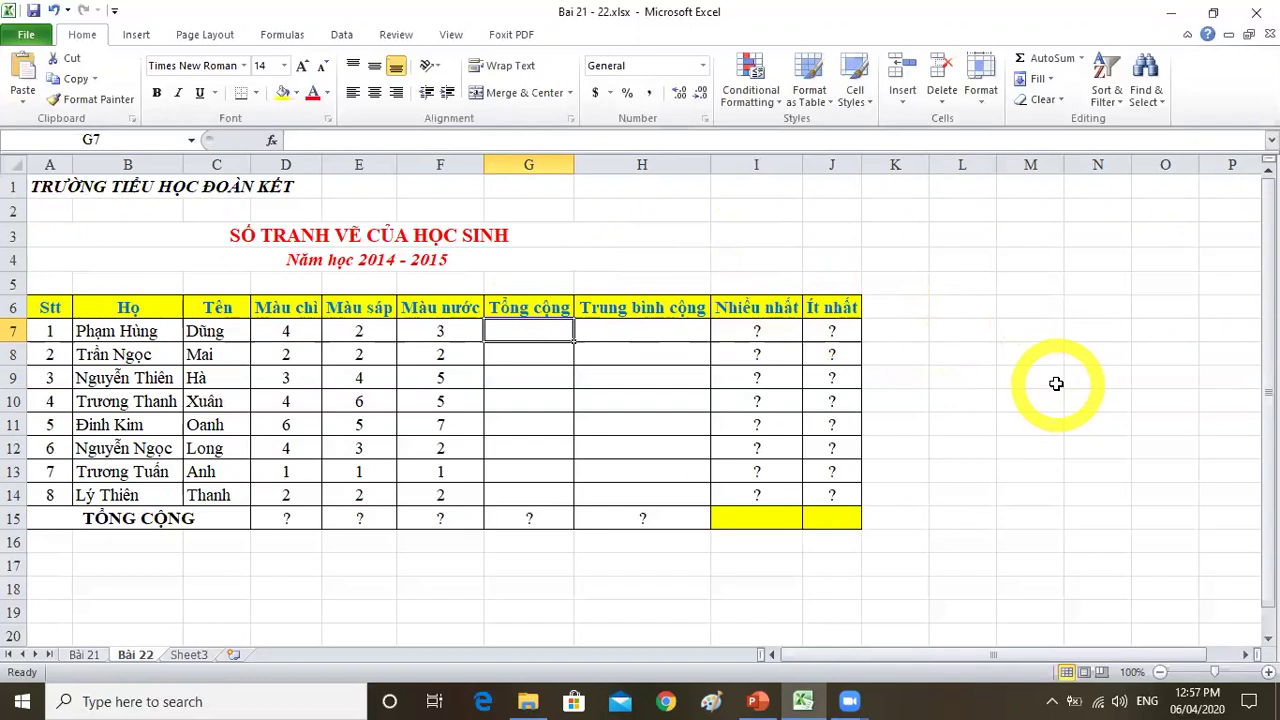
type("=")
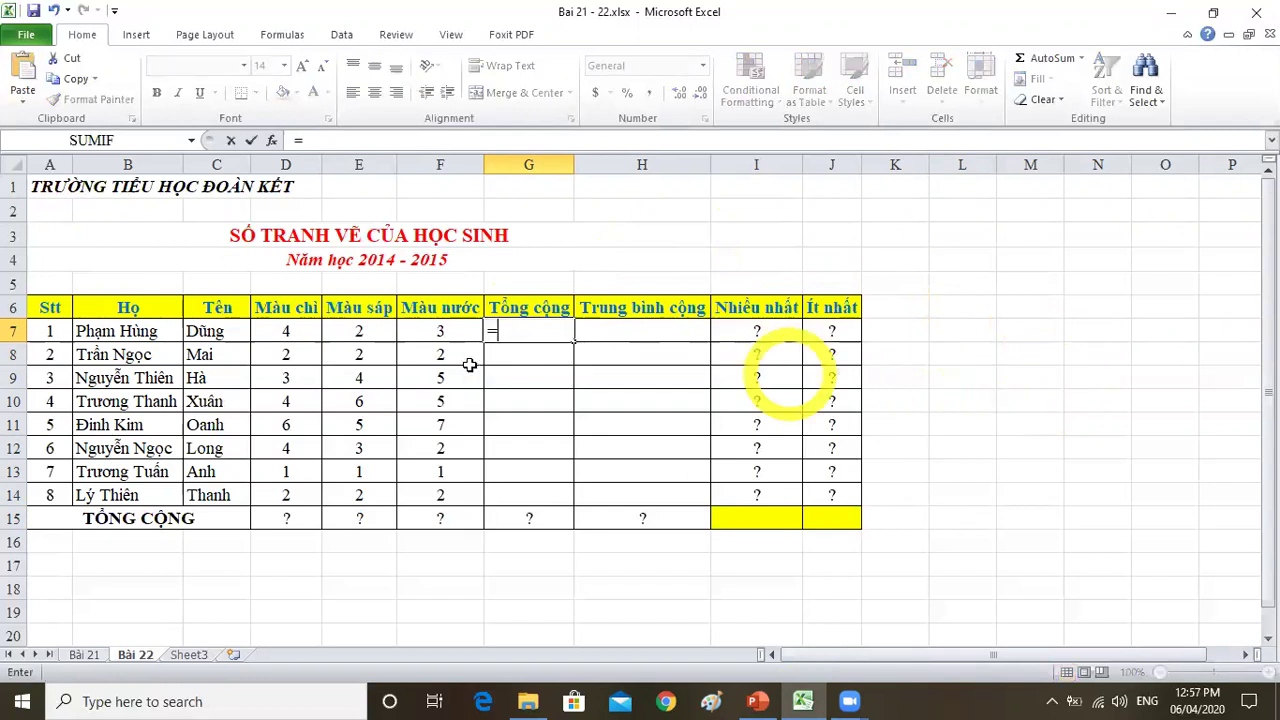
Complete G7 as =D7+E7+F7, showing the first student's total of 9
left_click(295, 334)
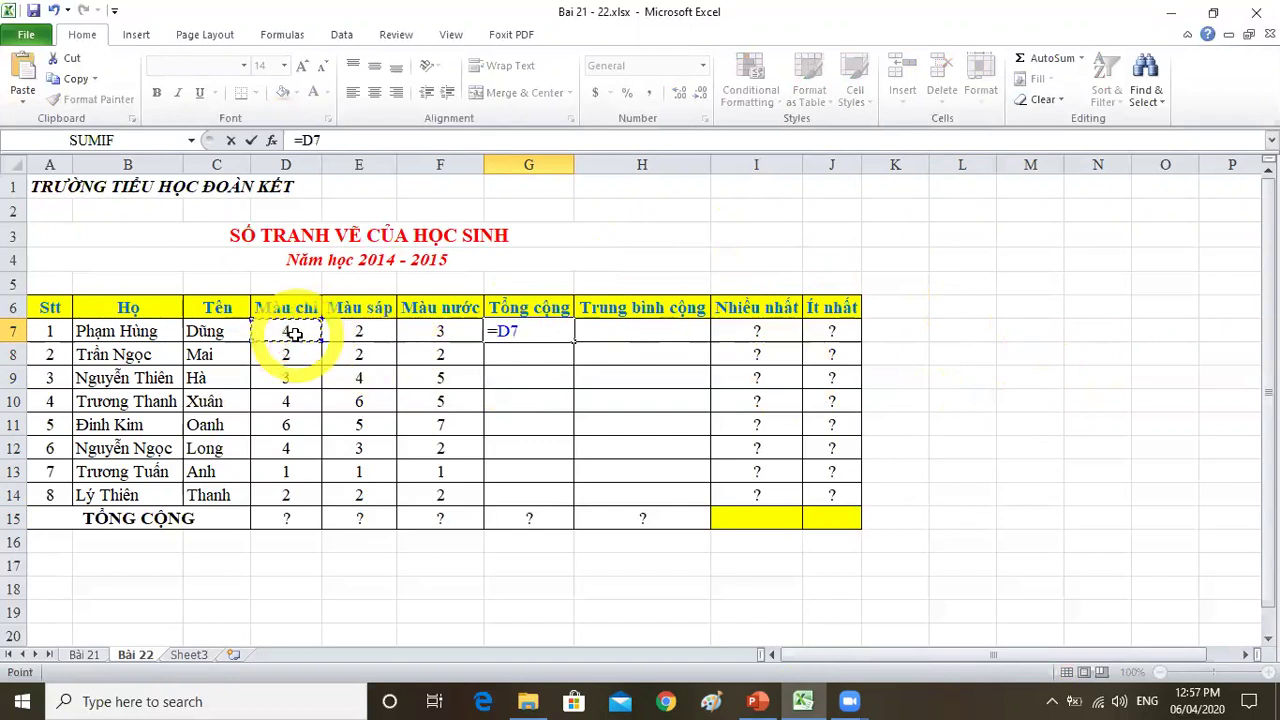
type("+")
left_click(349, 335)
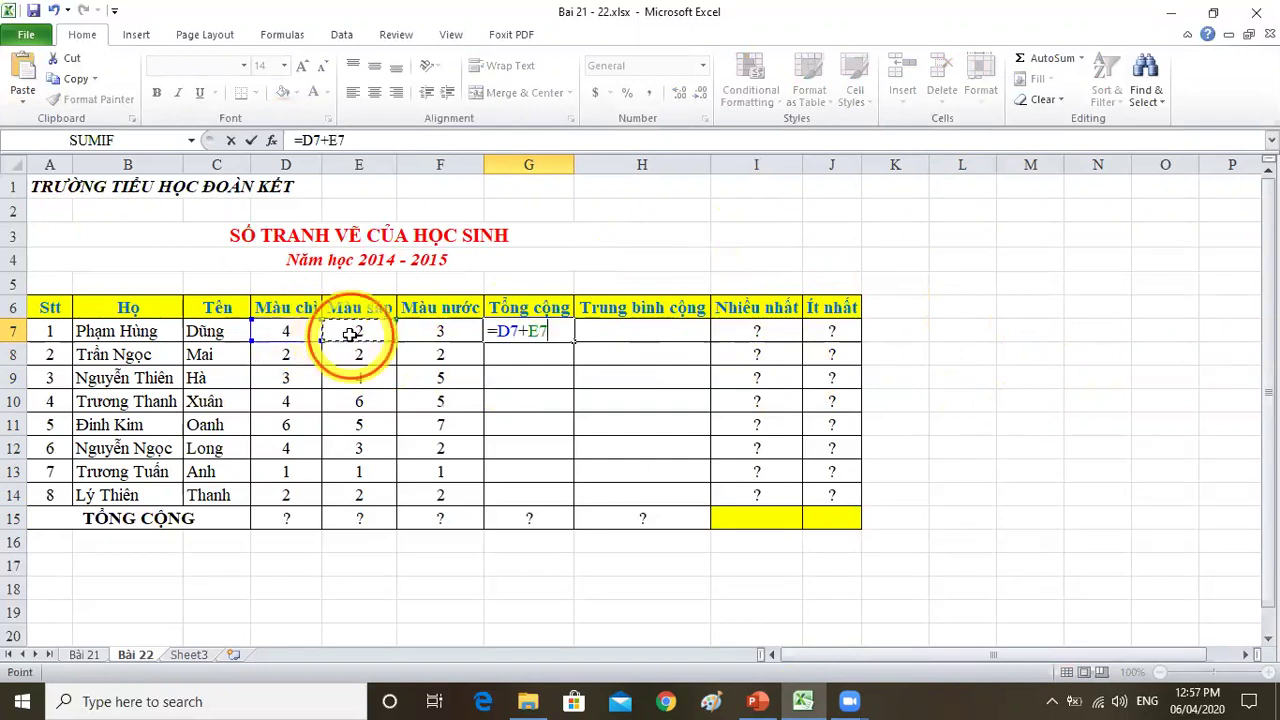
type("+")
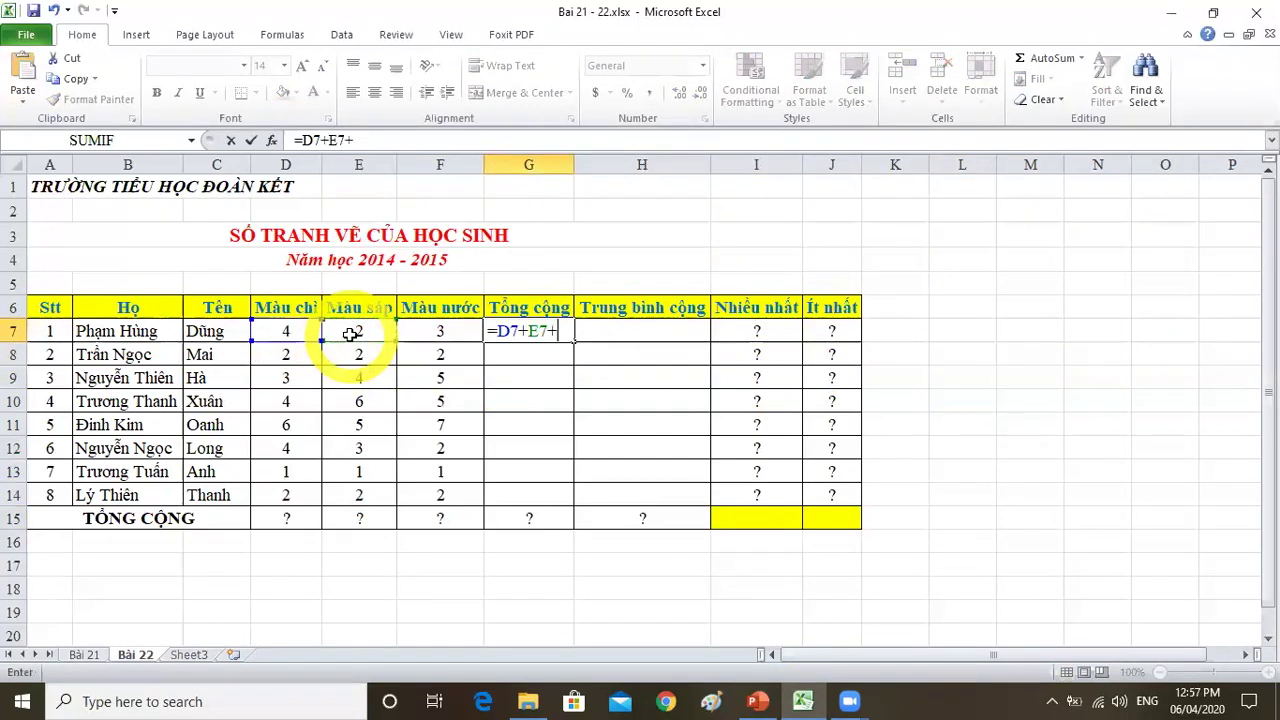
left_click(423, 336)
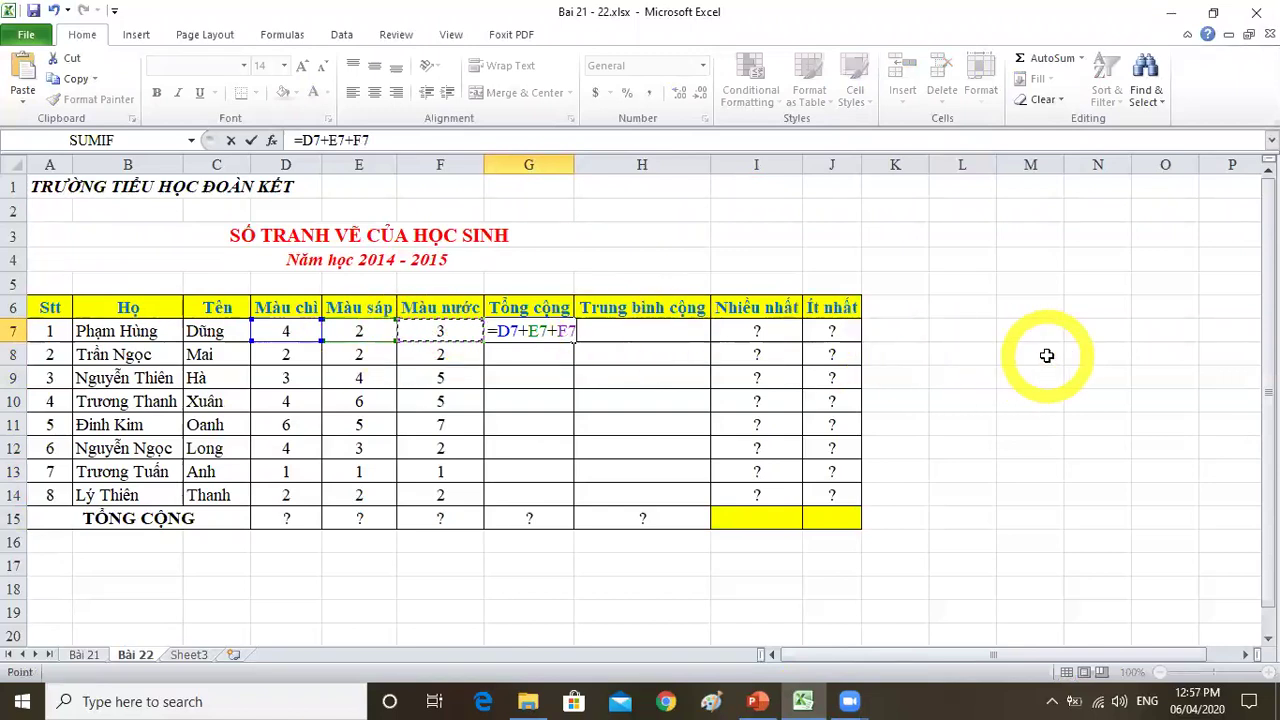
key("Return")
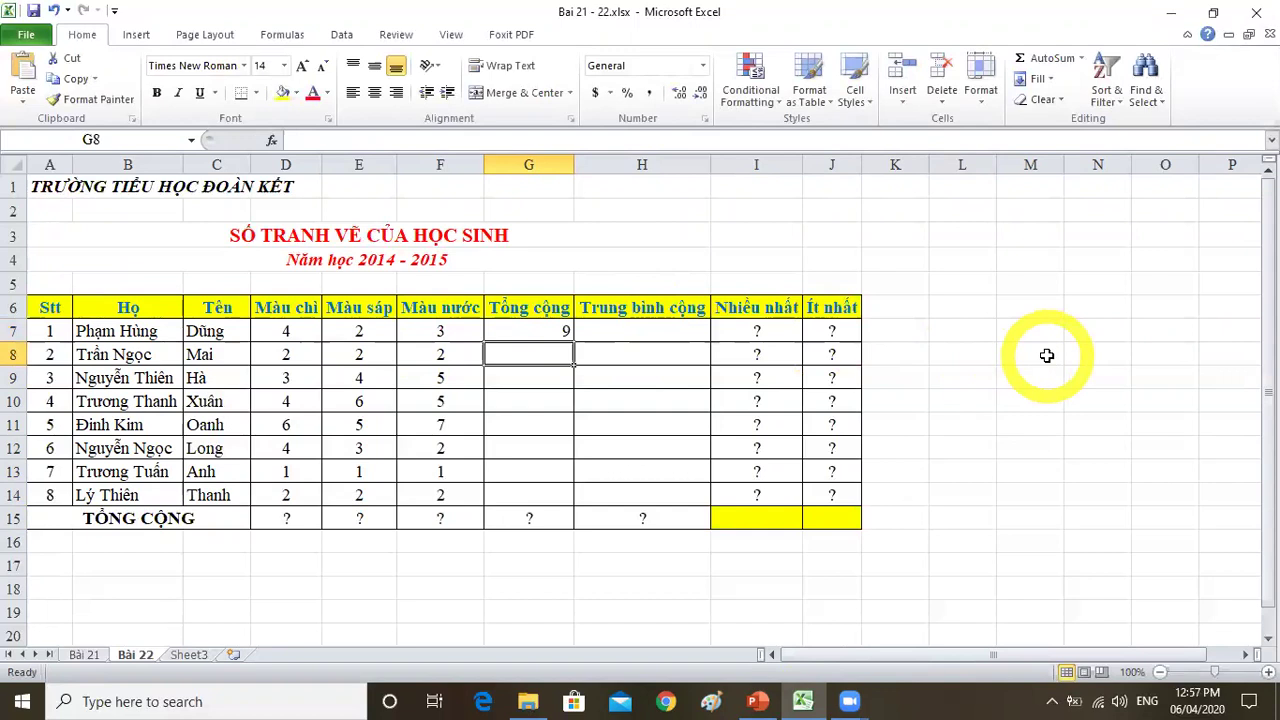
left_click(534, 329)
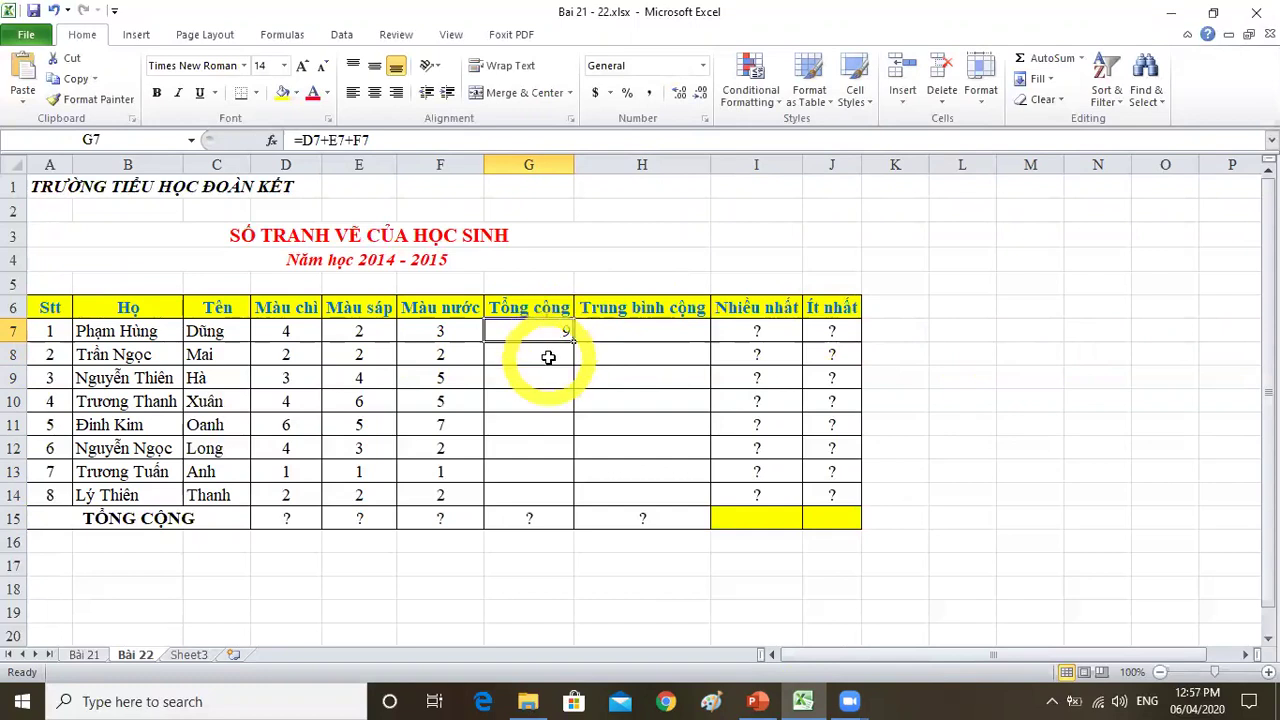
Fill G7's total formula down to G14, giving 9, 6, 12, 15, 18, 9, 3 and 6
left_click_drag(575, 343, 576, 348)
left_click_drag(576, 403, 570, 503)
left_click(566, 337)
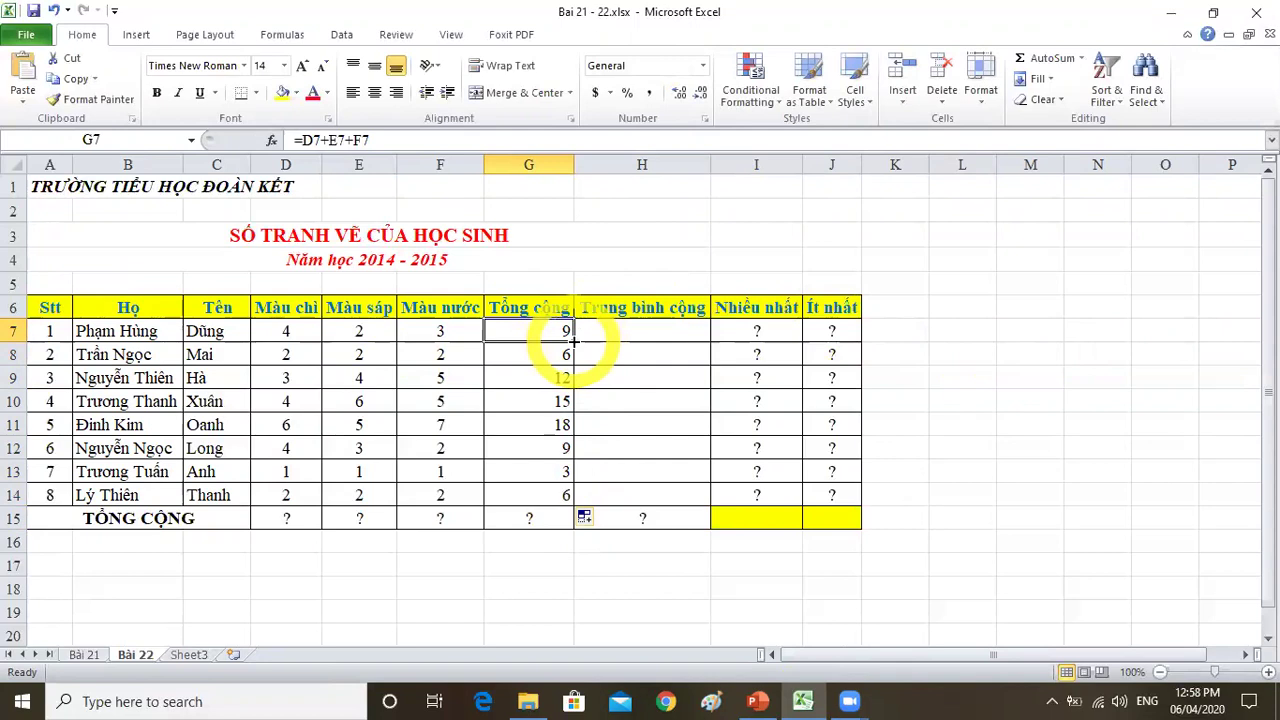
left_click_drag(574, 341, 570, 497)
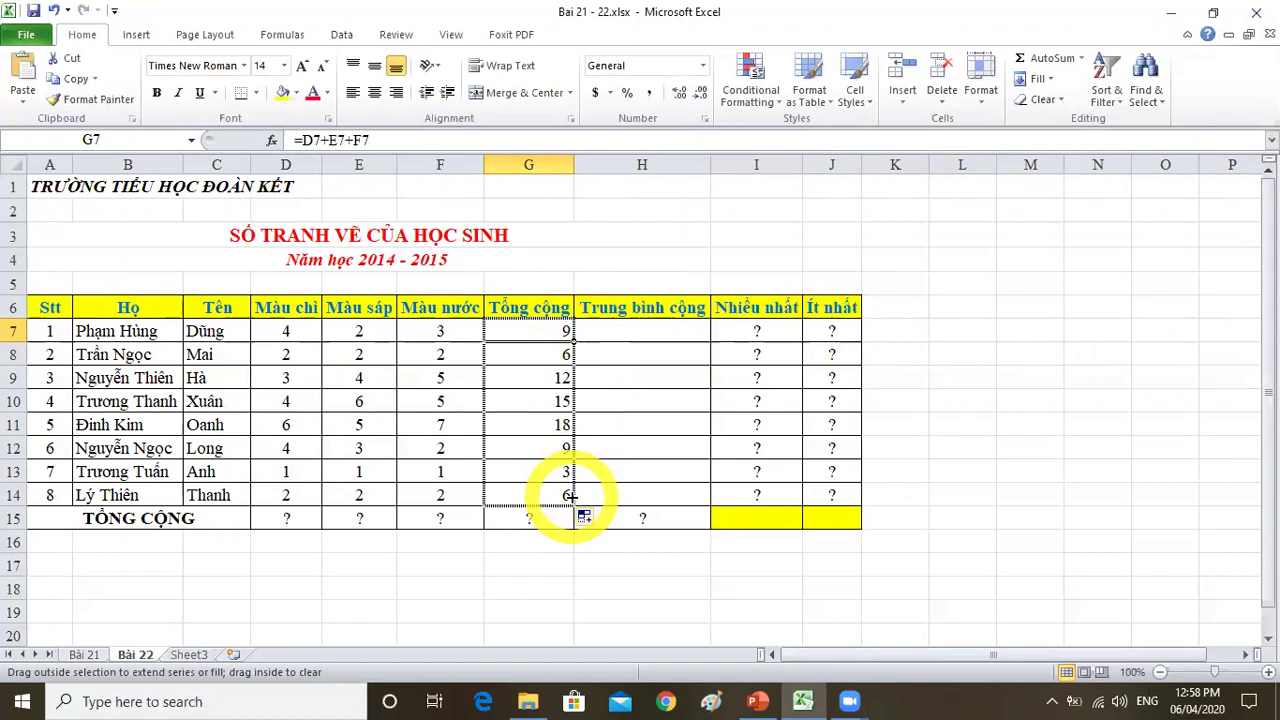
left_click_drag(572, 497, 572, 495)
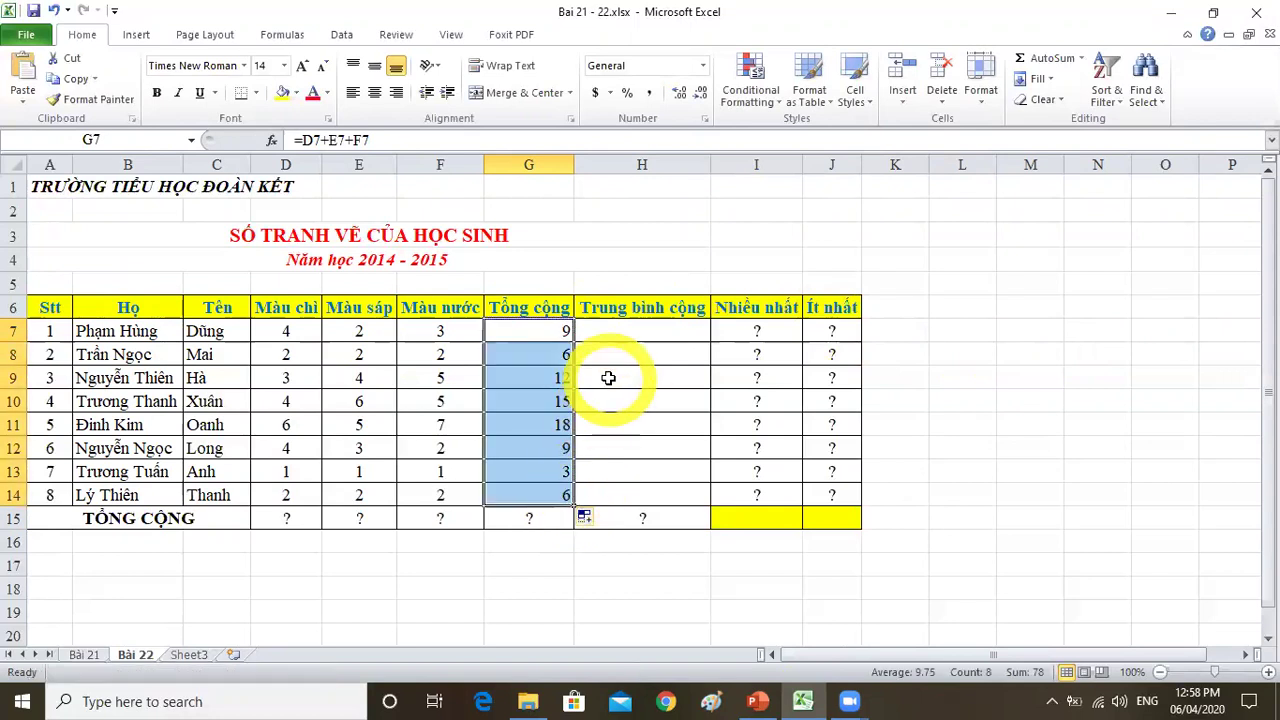
left_click(645, 337)
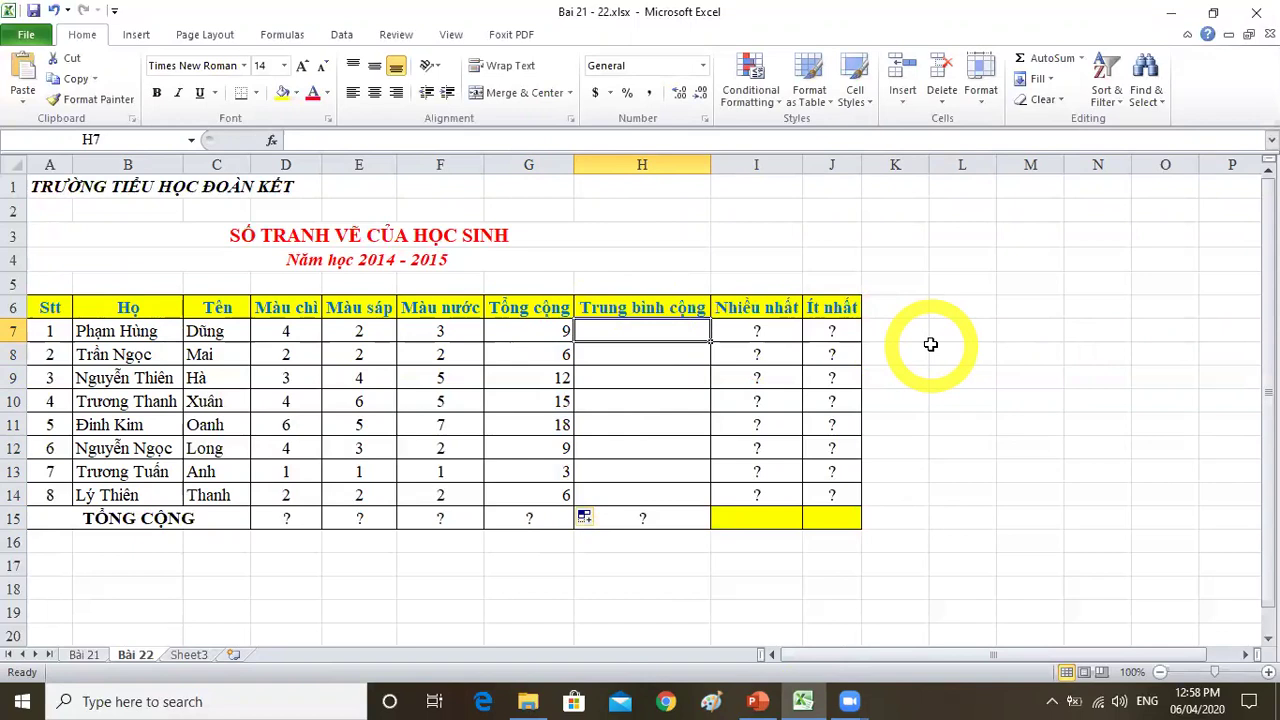
Enter =(D7+E7+F7)/3 in H7 so the first student's average shows 3
type("=")
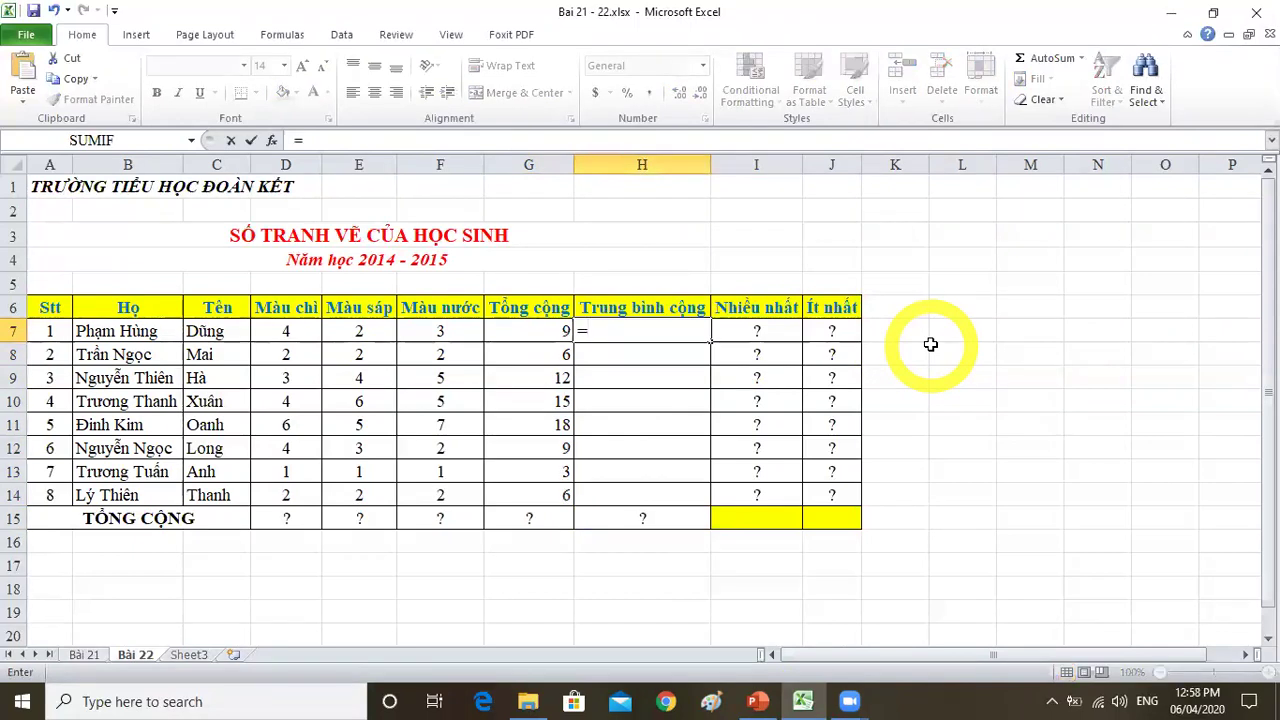
type("(")
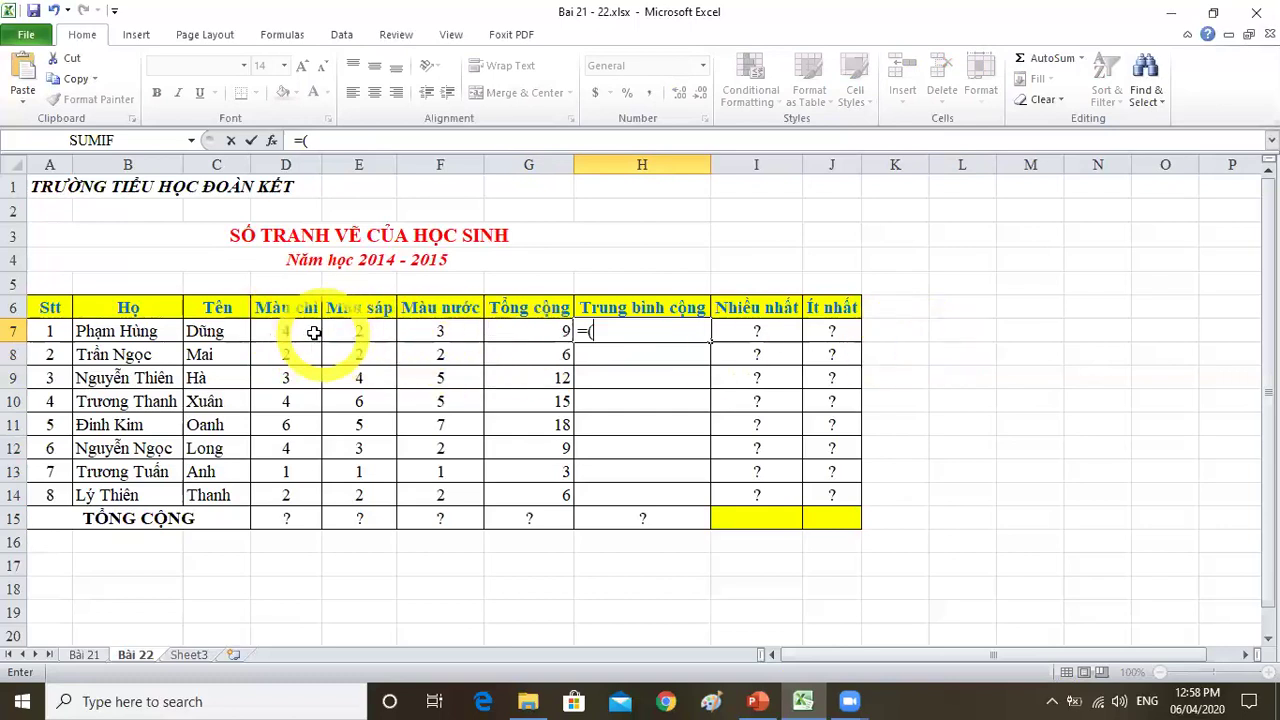
left_click(295, 332)
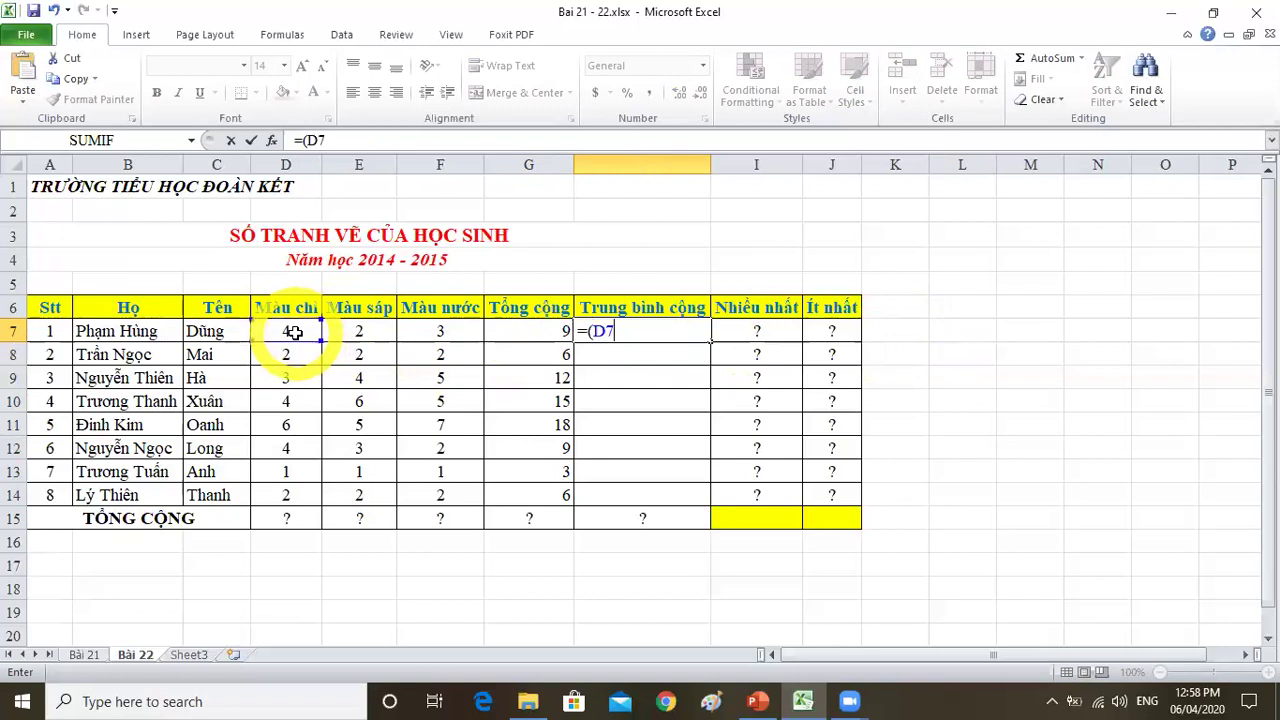
type("+")
left_click(354, 332)
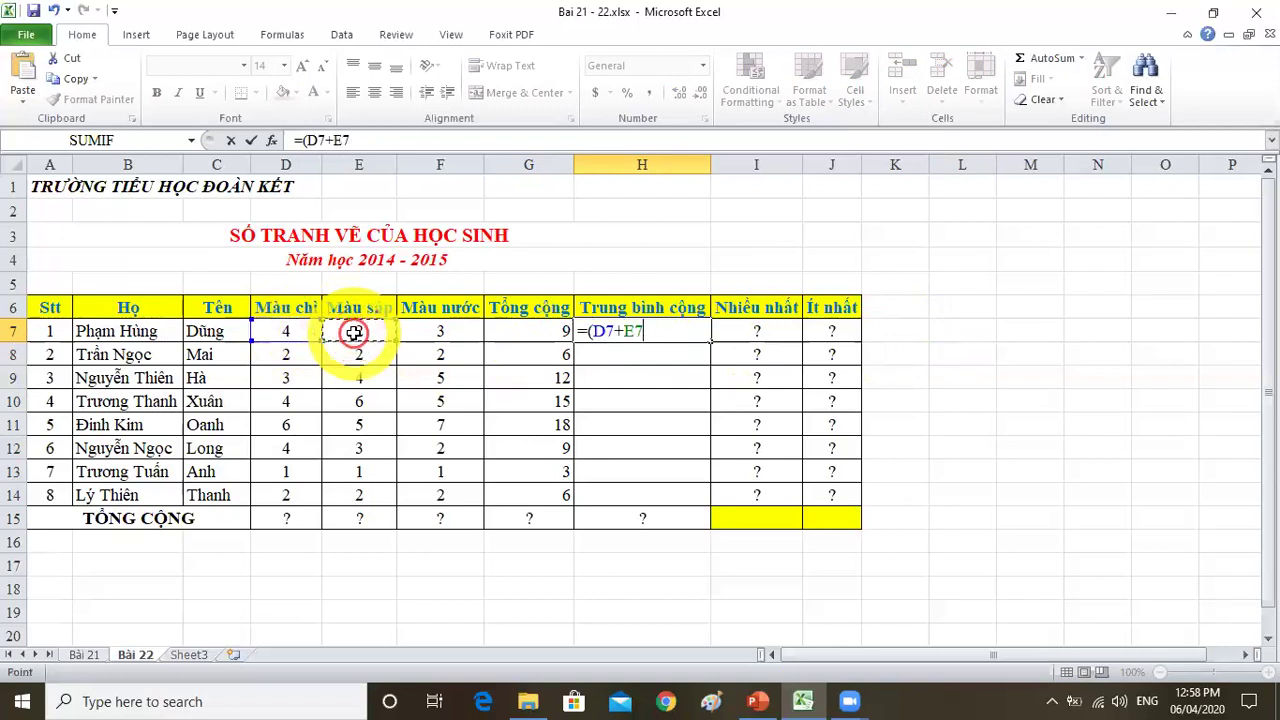
type("+")
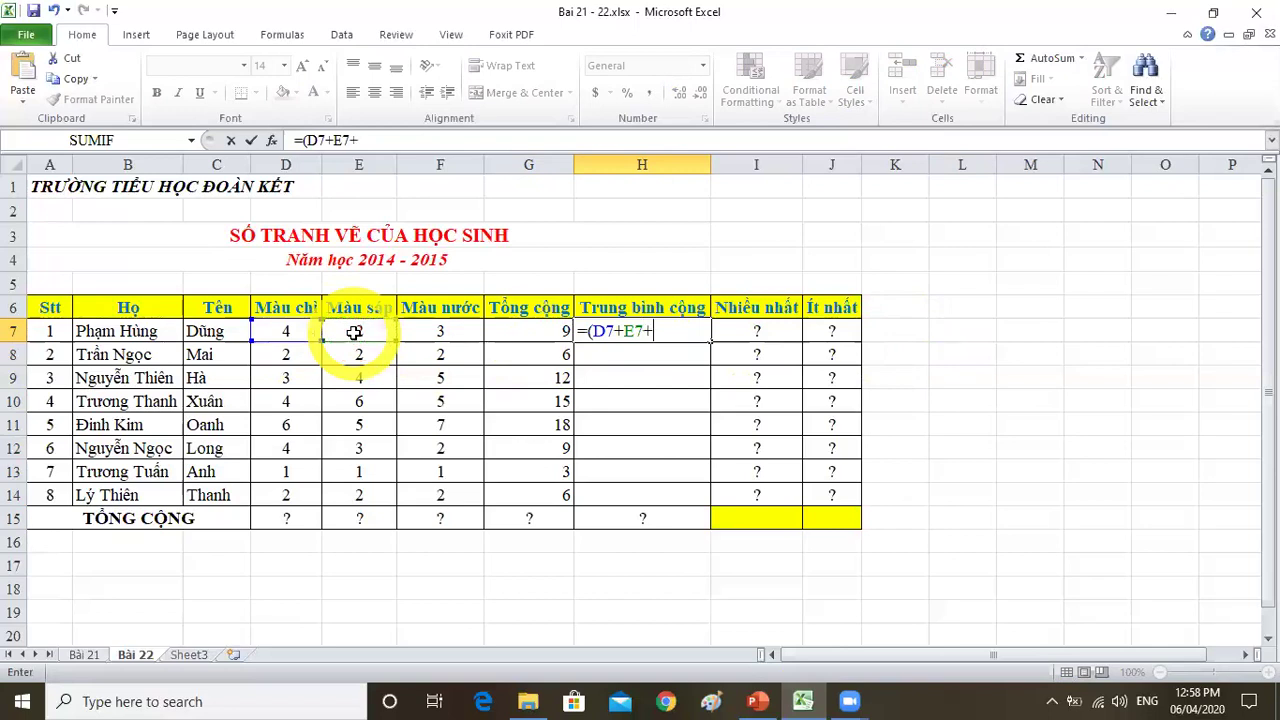
left_click(423, 331)
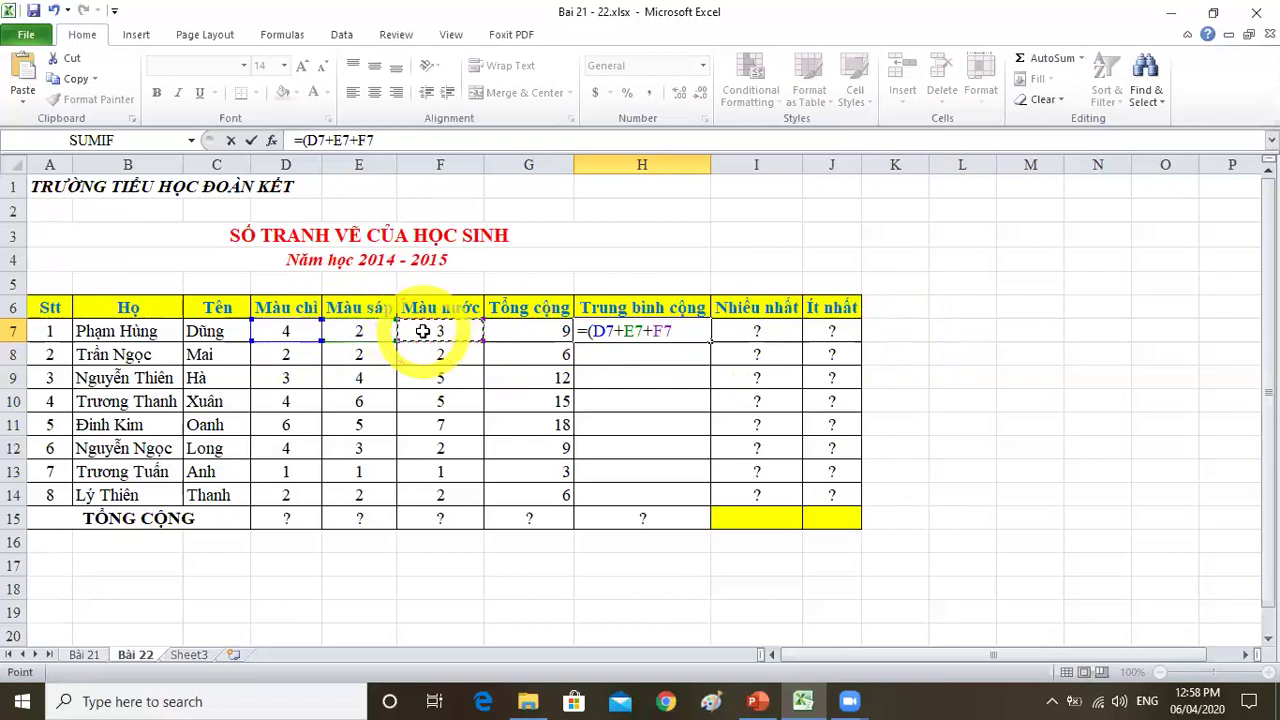
type(")")
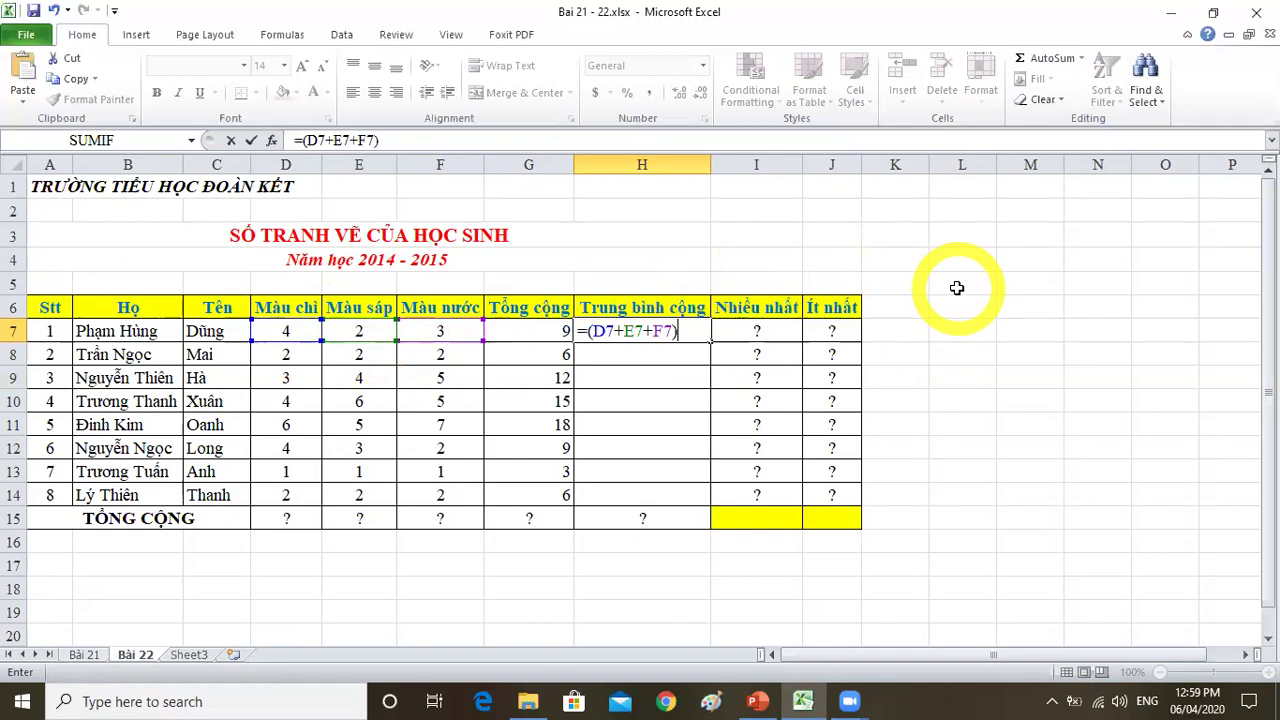
type("/")
key("BackSpace")
key("BackSpace")
type("/3")
key("Return")
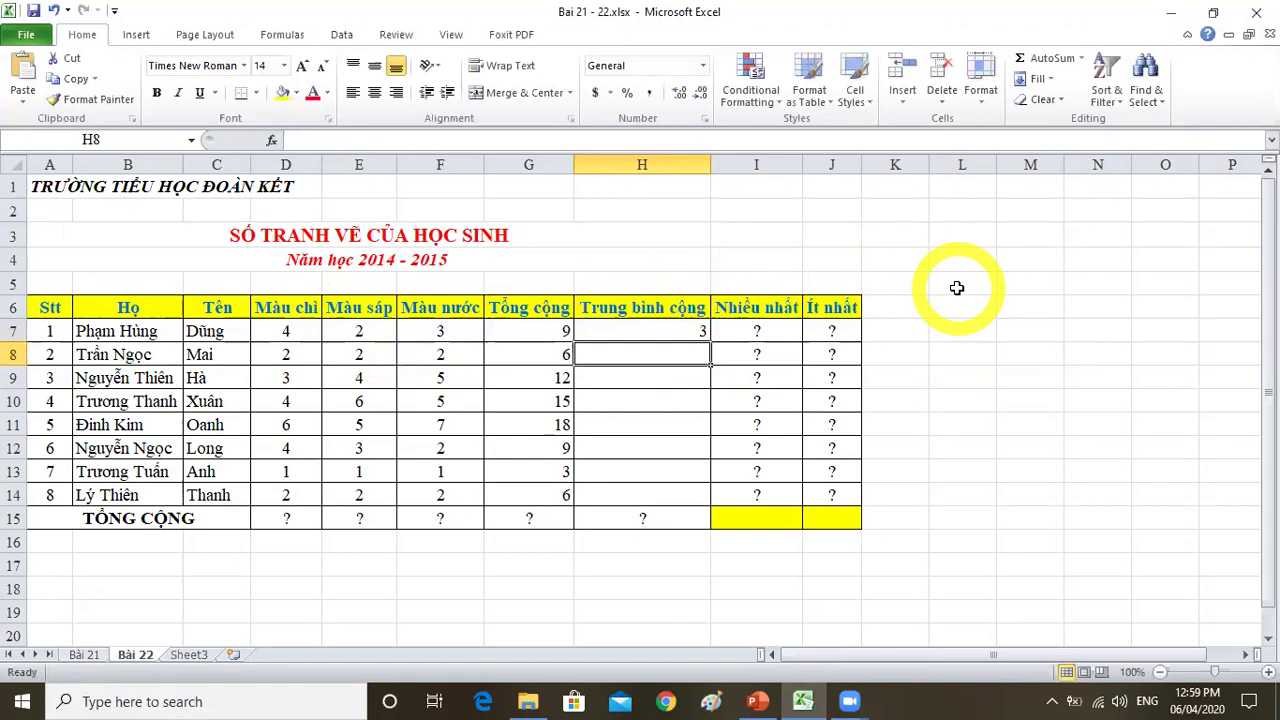
Copy the H7 average down to H14, giving averages 3, 2, 4, 5, 6, 3, 1, 2
left_click(669, 326)
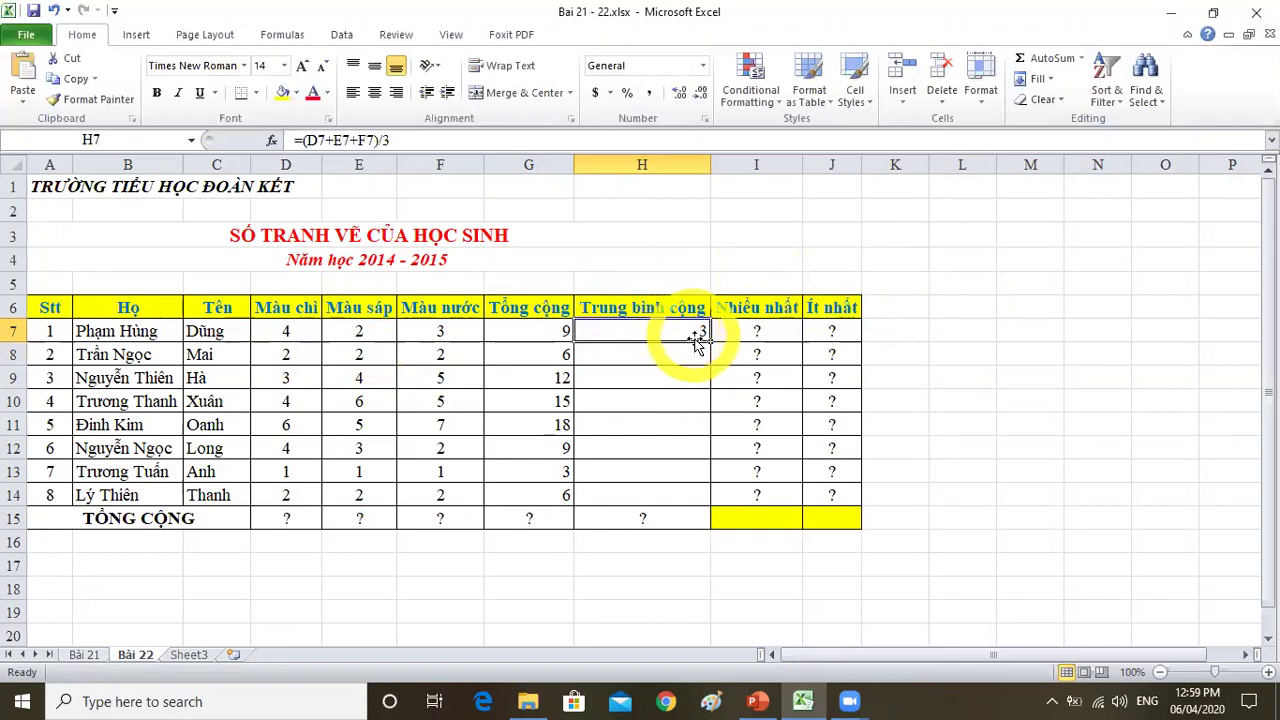
left_click_drag(709, 343, 690, 497)
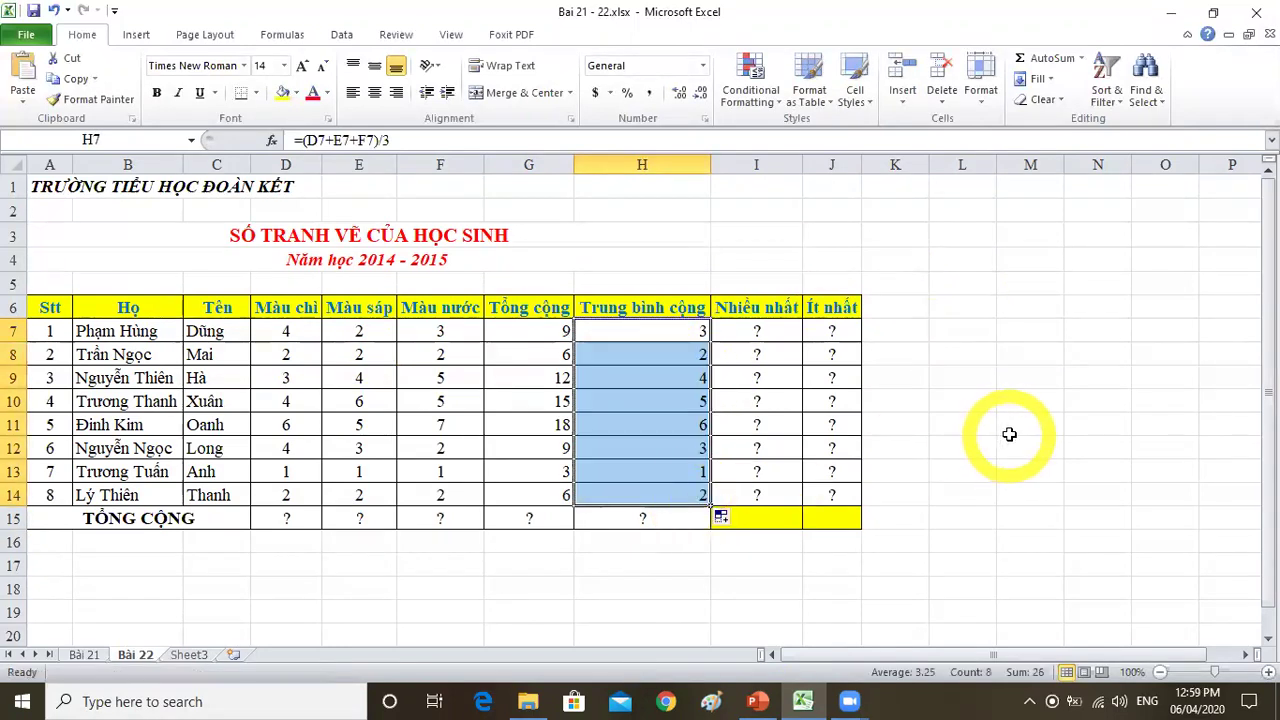
left_click(695, 335)
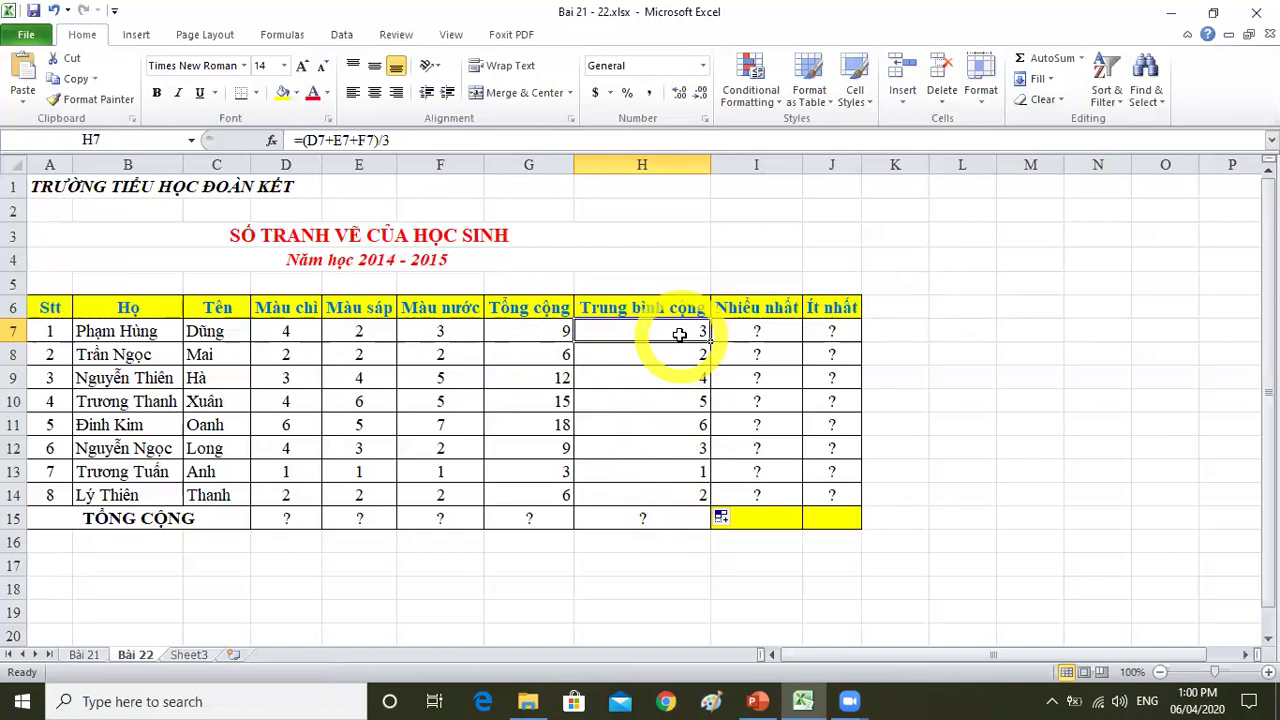
Replace the averages in H7:H14 with =G7/3, filled down from H7
left_click_drag(679, 335, 663, 493)
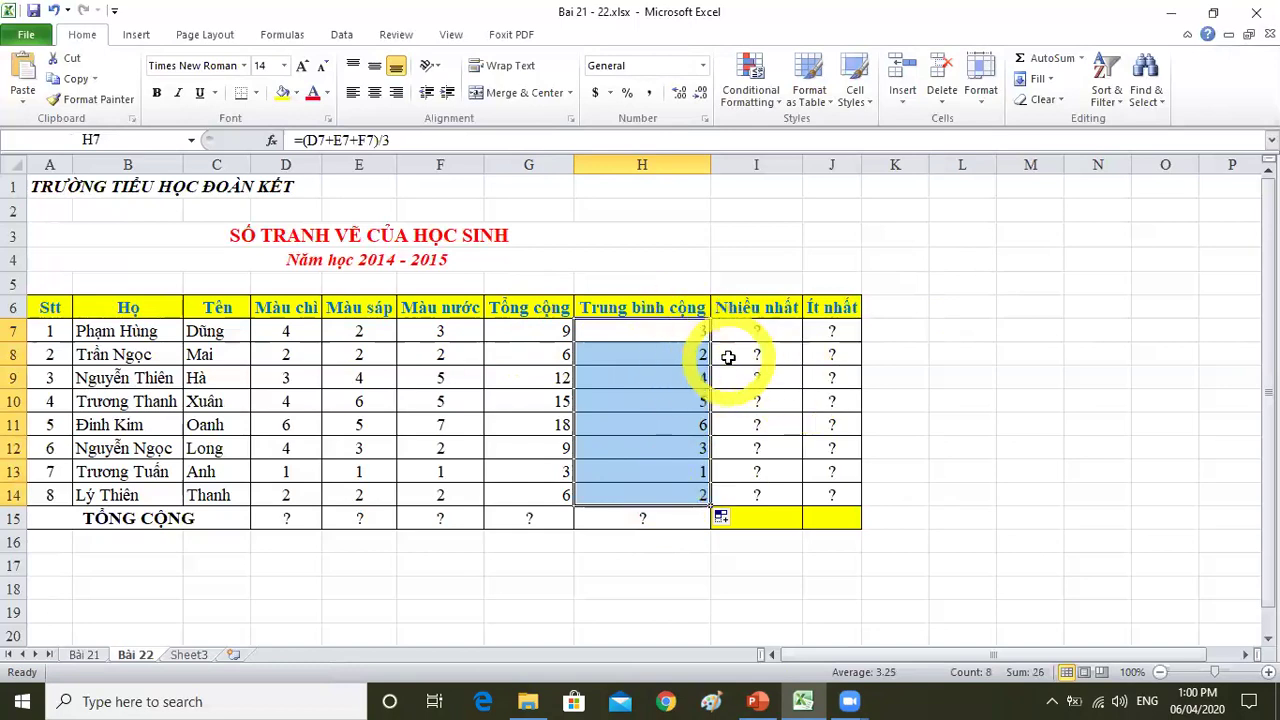
key("Delete")
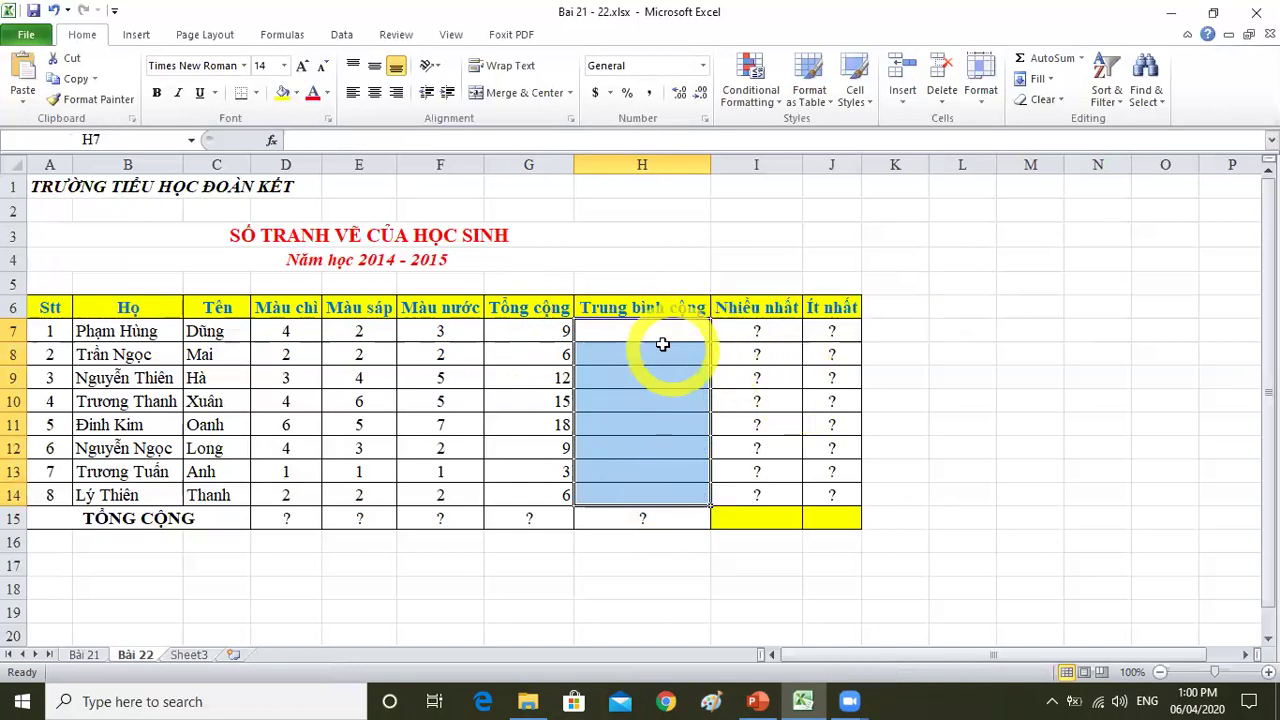
left_click(657, 337)
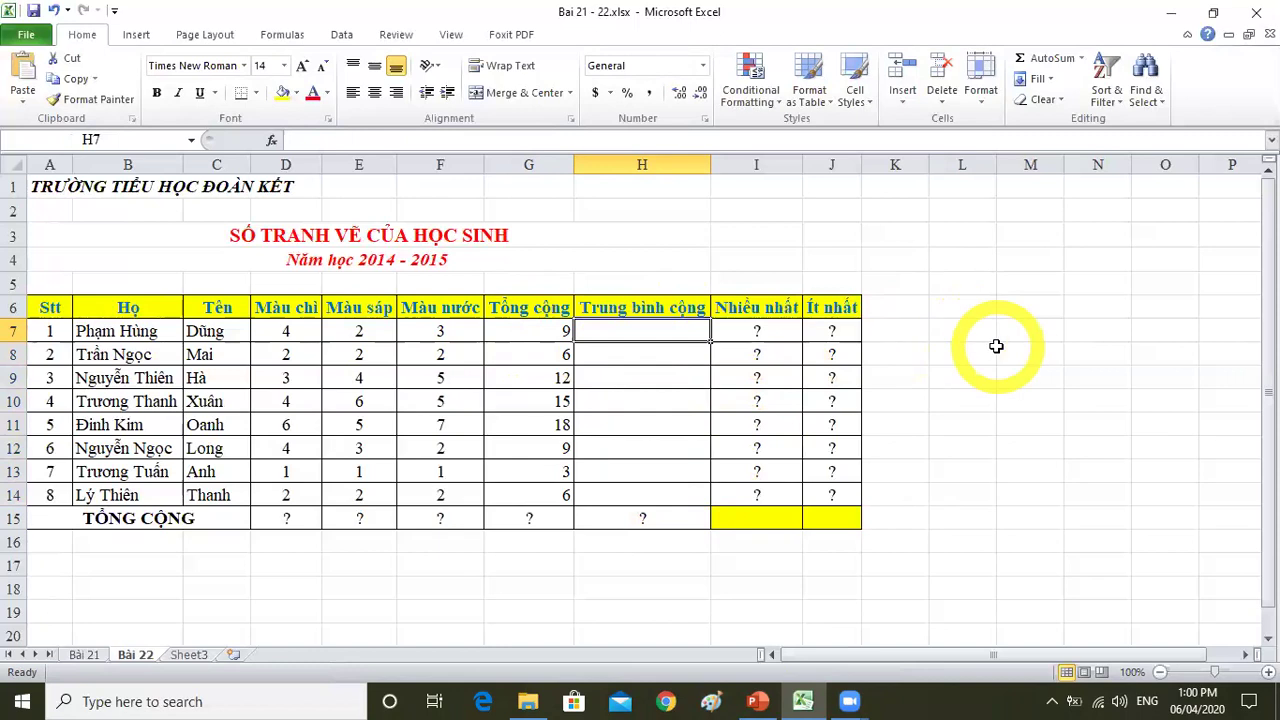
type("=")
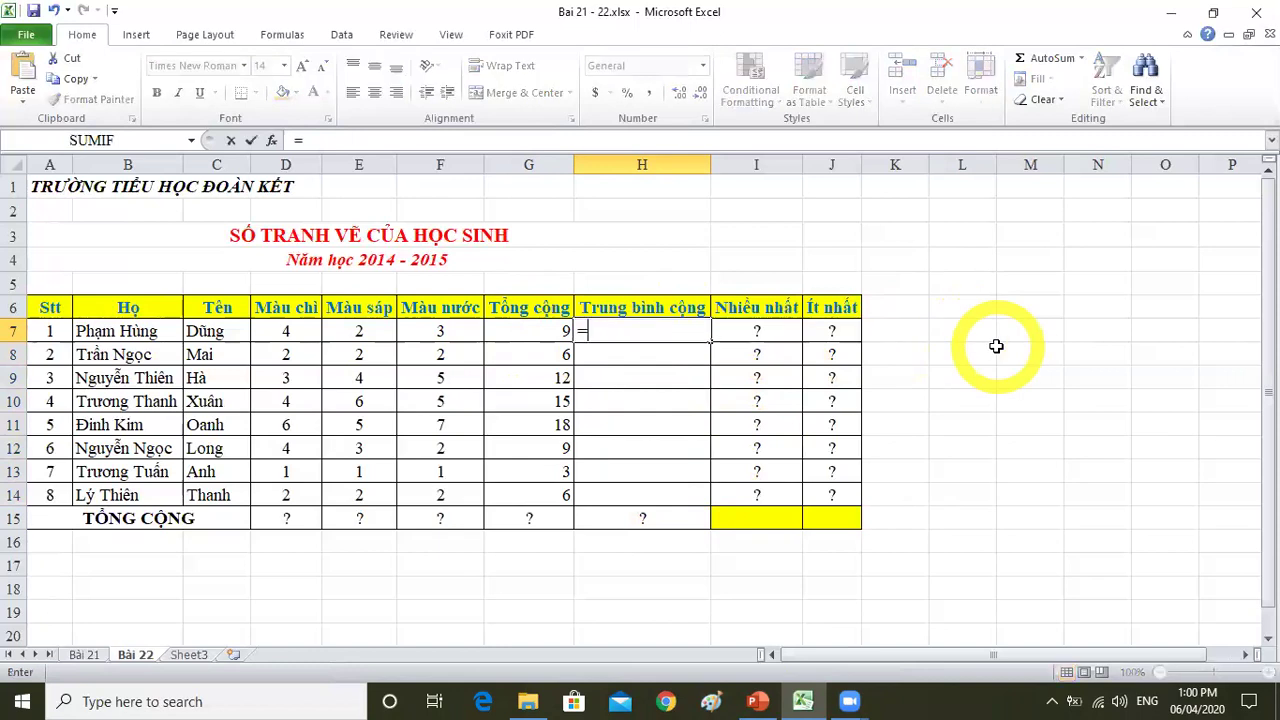
left_click(538, 332)
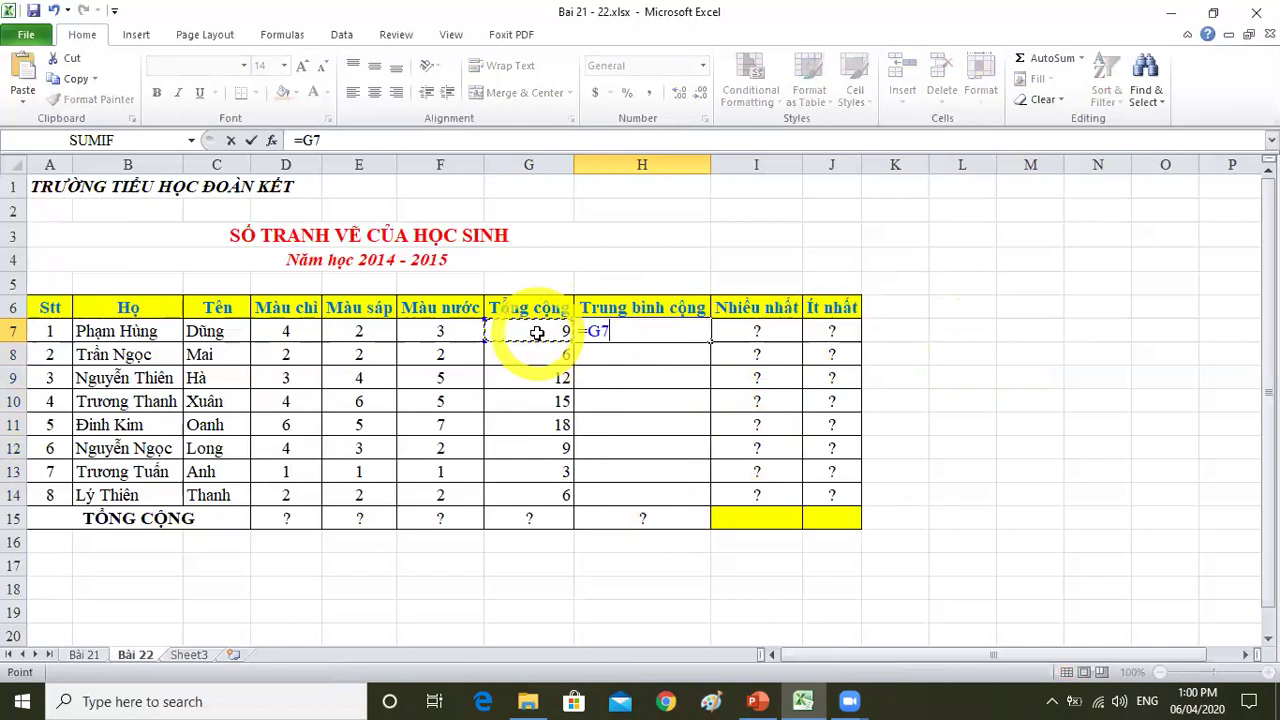
type("/3")
key("Return")
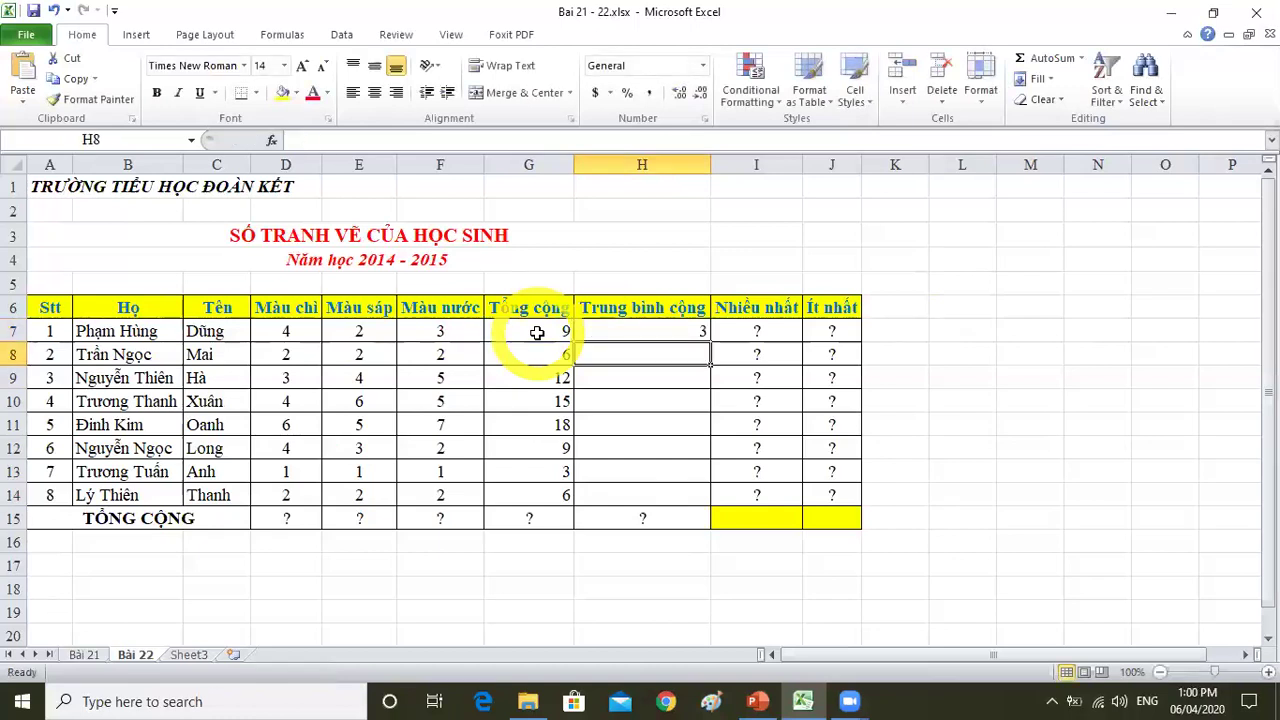
left_click(620, 331)
left_click_drag(708, 342, 687, 496)
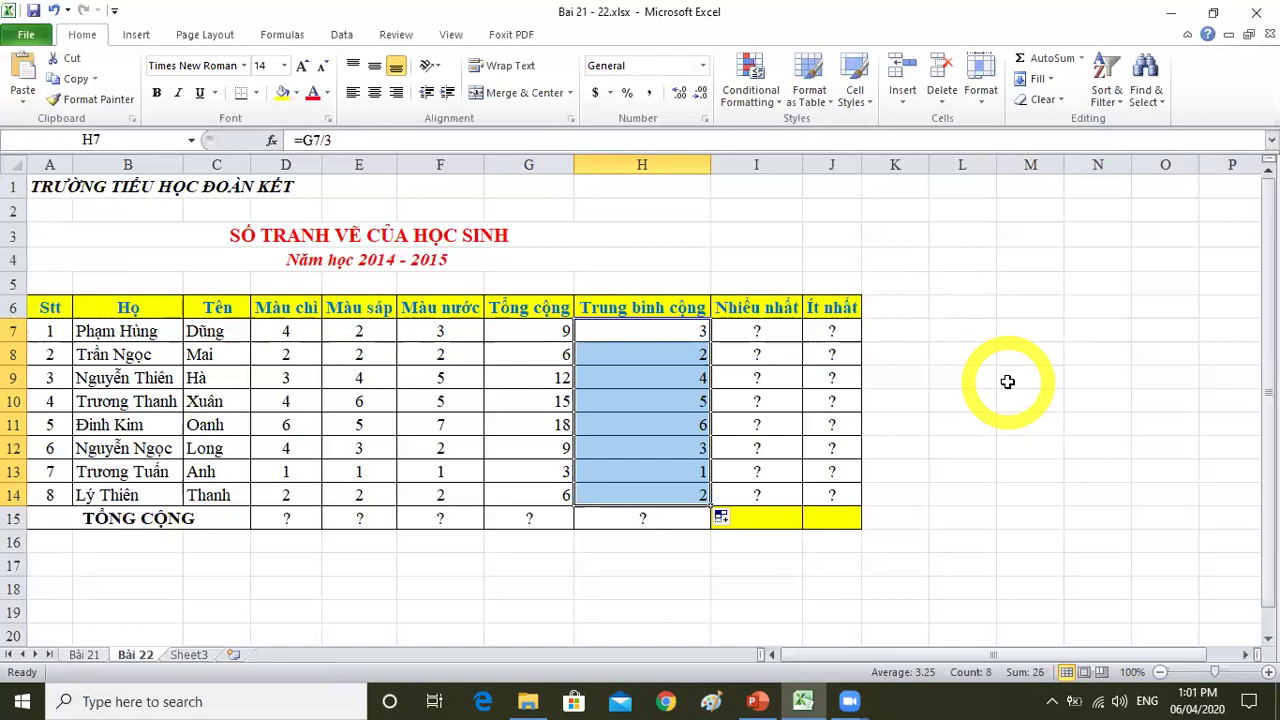
Delete all totals and averages in G7:H14, leaving G7 active
left_click(655, 350)
left_click(571, 331)
left_click_drag(577, 330, 643, 440)
left_click_drag(645, 494, 645, 494)
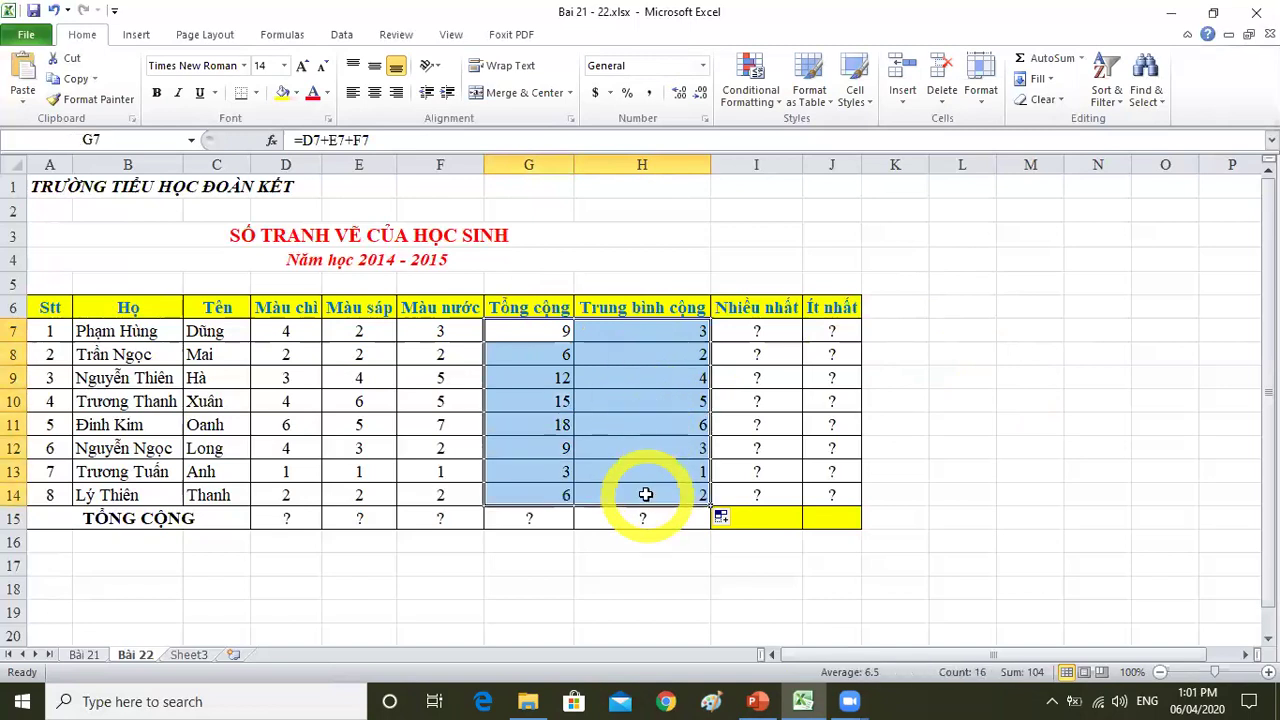
key("Delete")
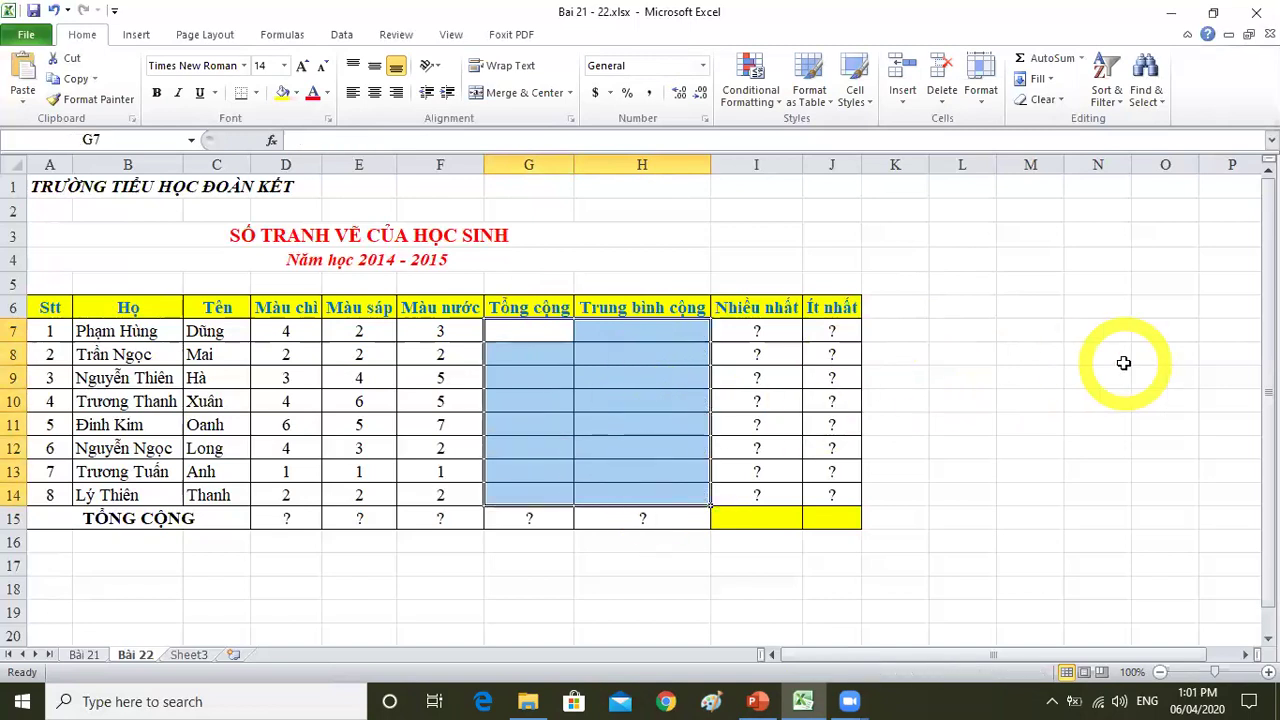
left_click(530, 332)
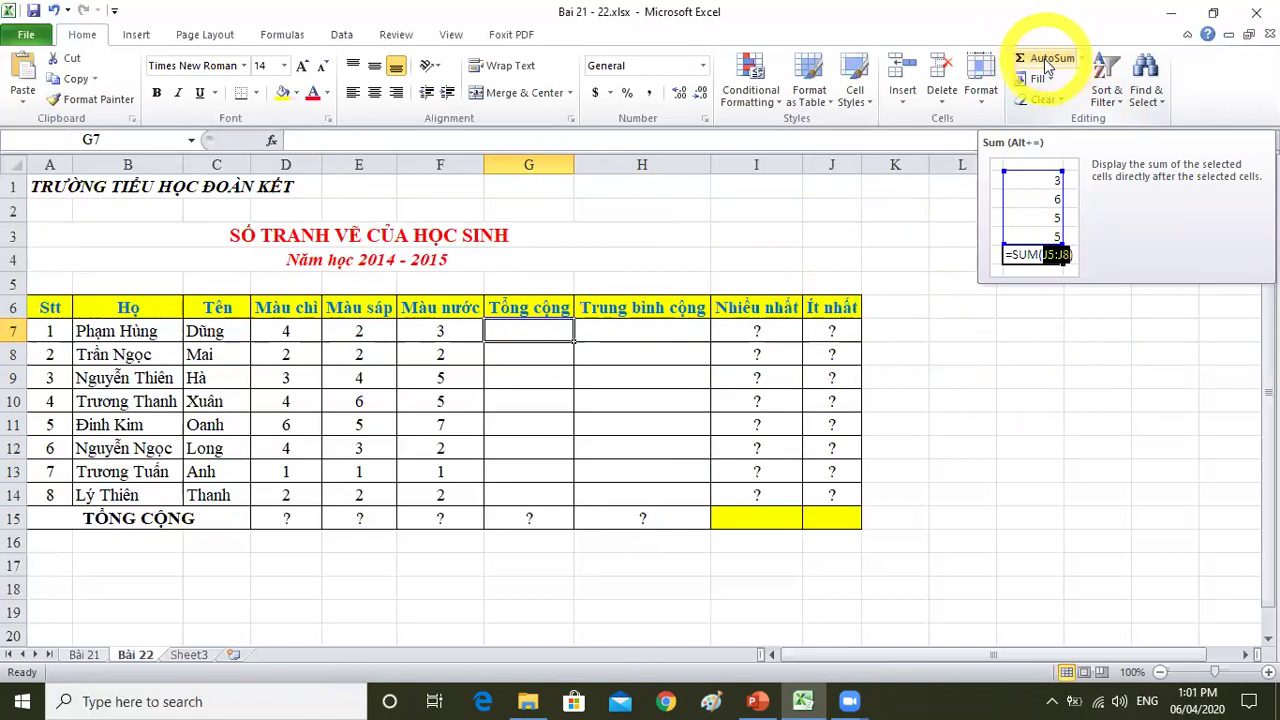
Use AutoSum in G7 to total D7:F7 with =SUM(D7:F7), giving 9
left_click(1046, 62)
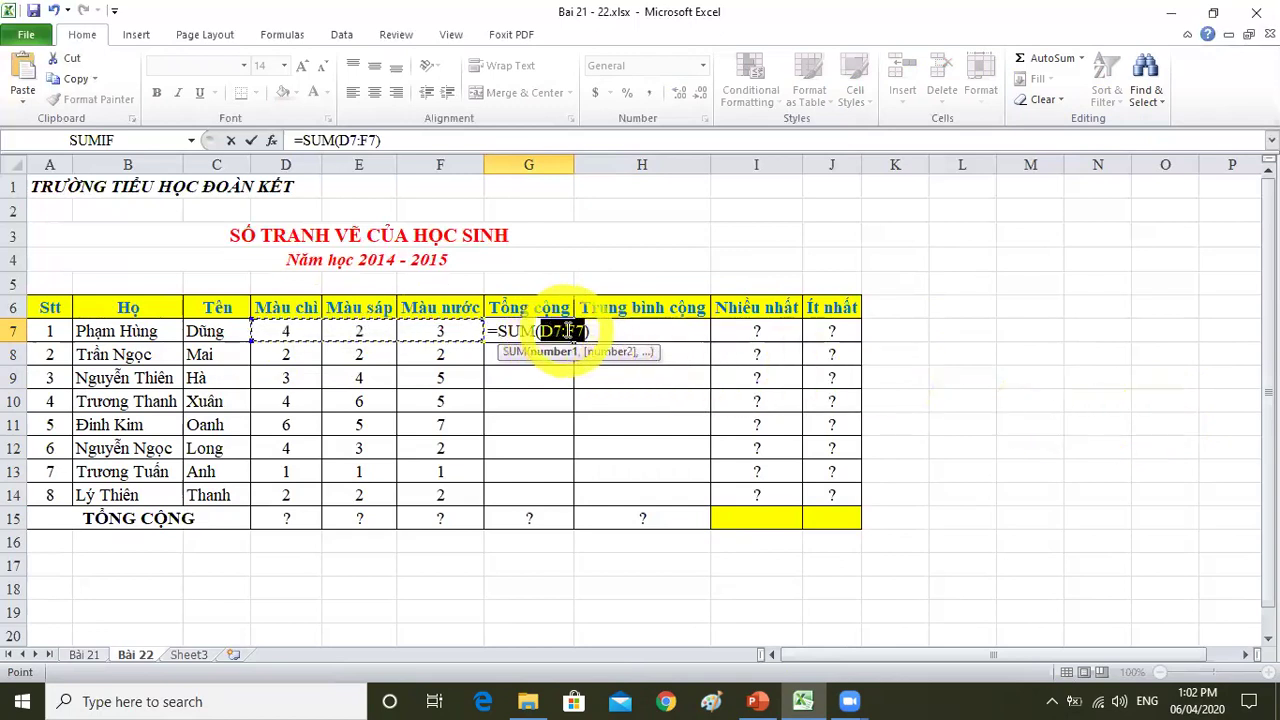
left_click(300, 333)
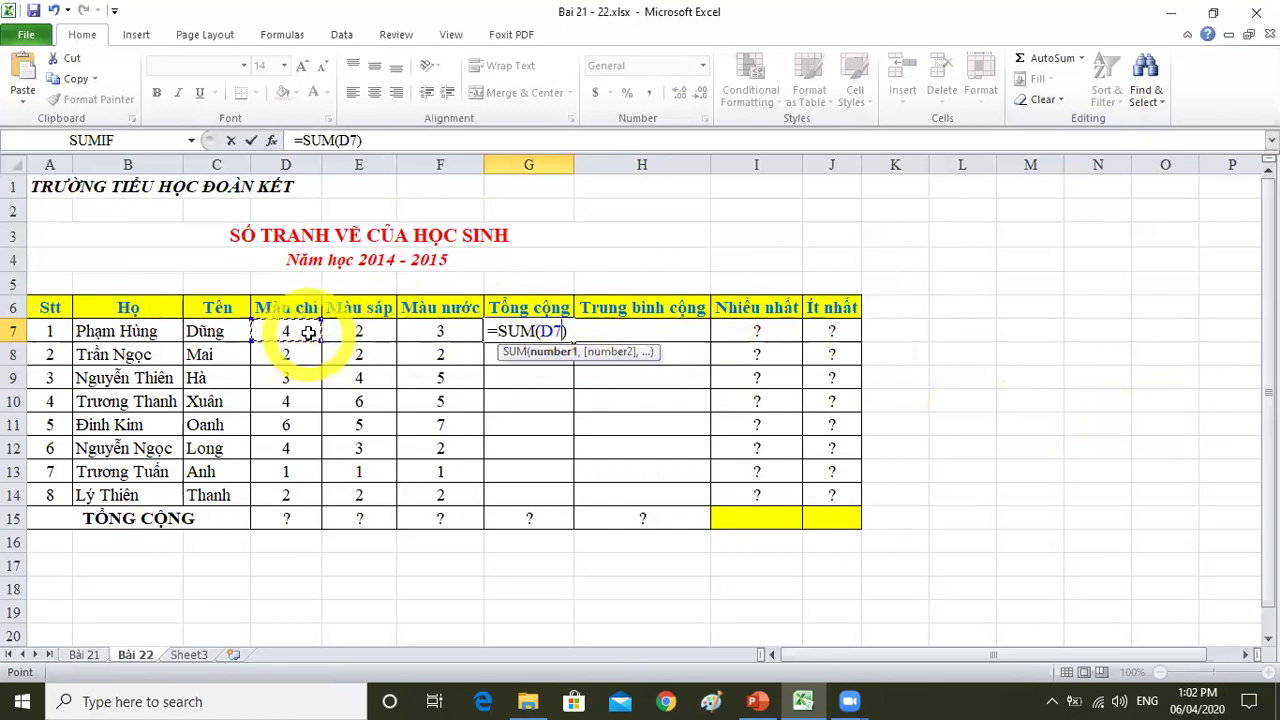
left_click_drag(309, 333, 331, 333)
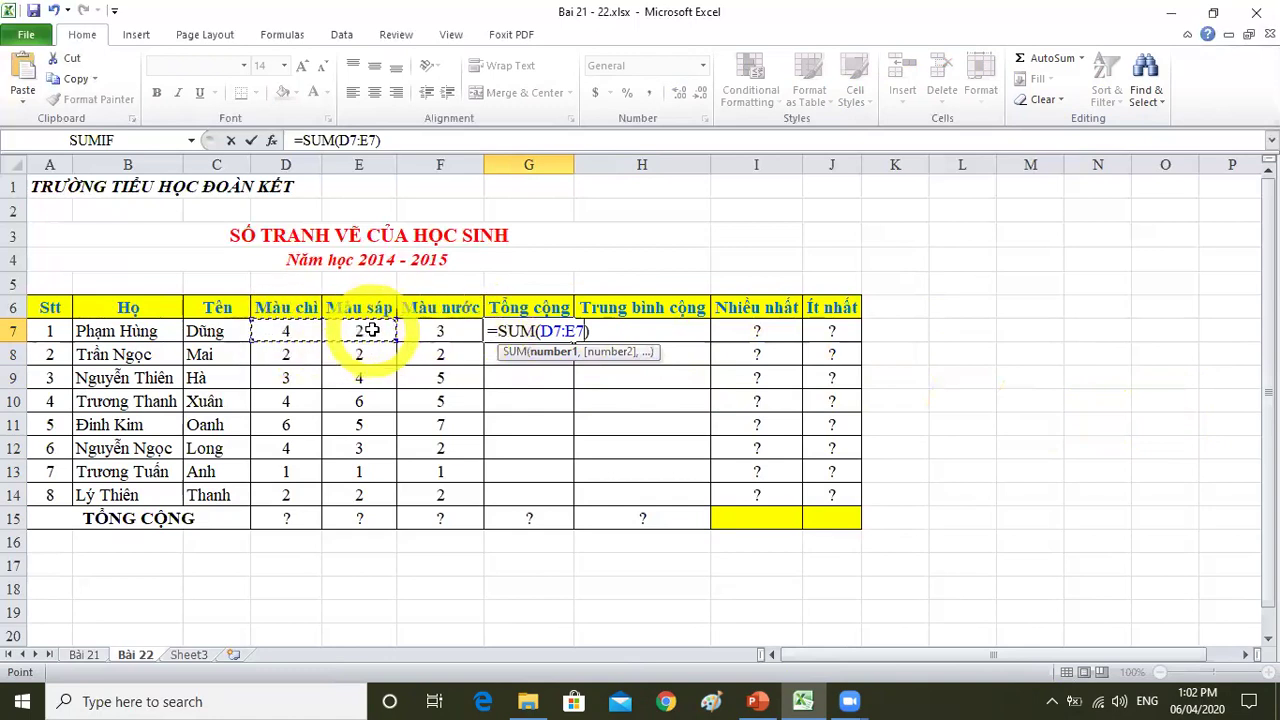
left_click(285, 333)
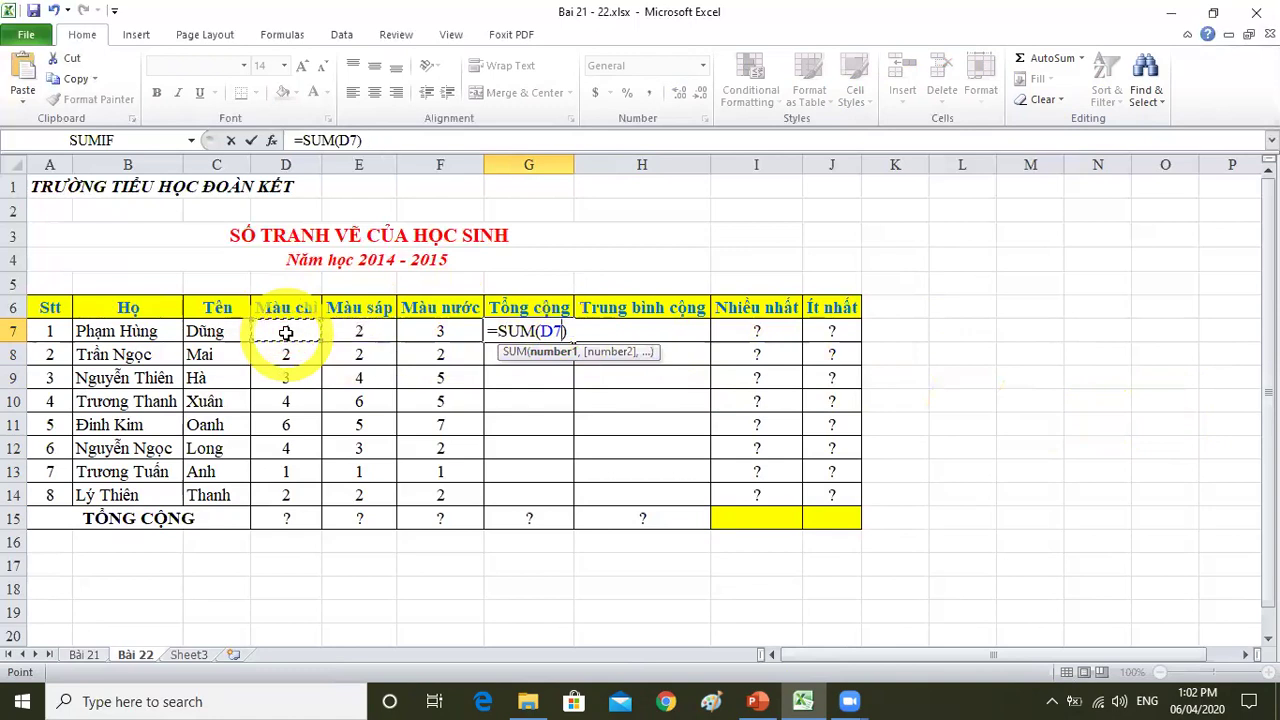
left_click_drag(325, 333, 435, 333)
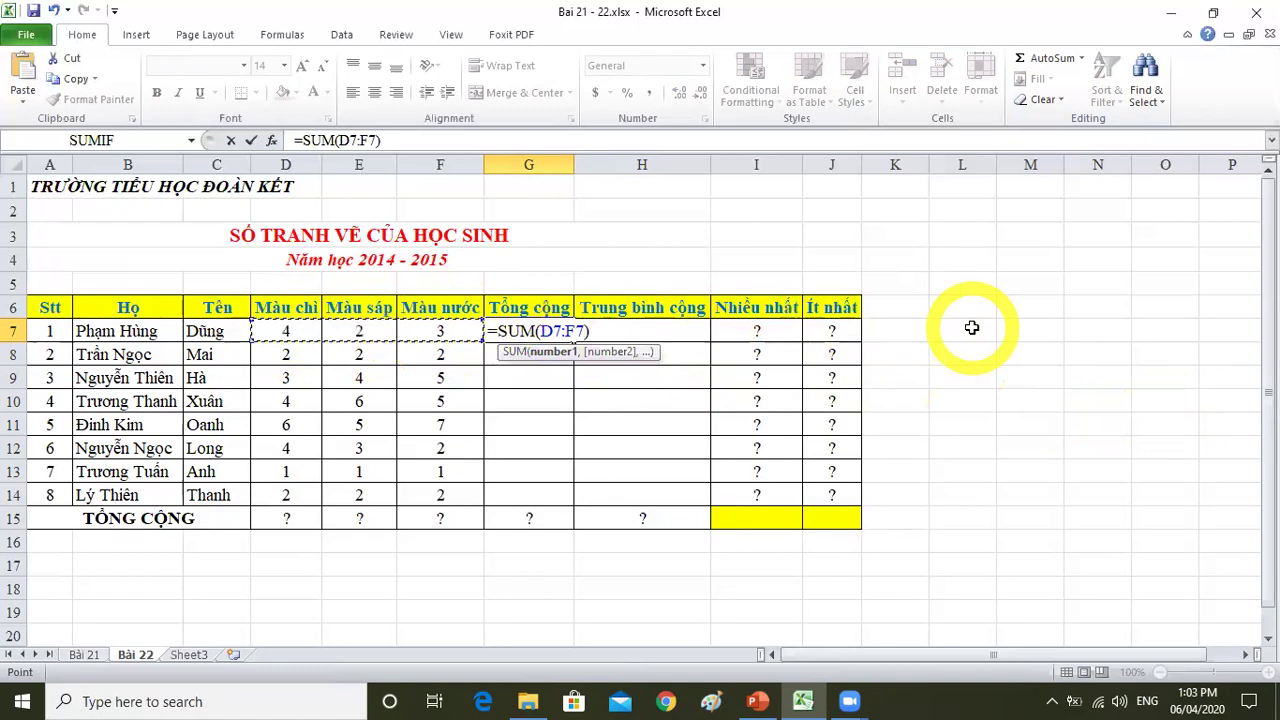
key("Return")
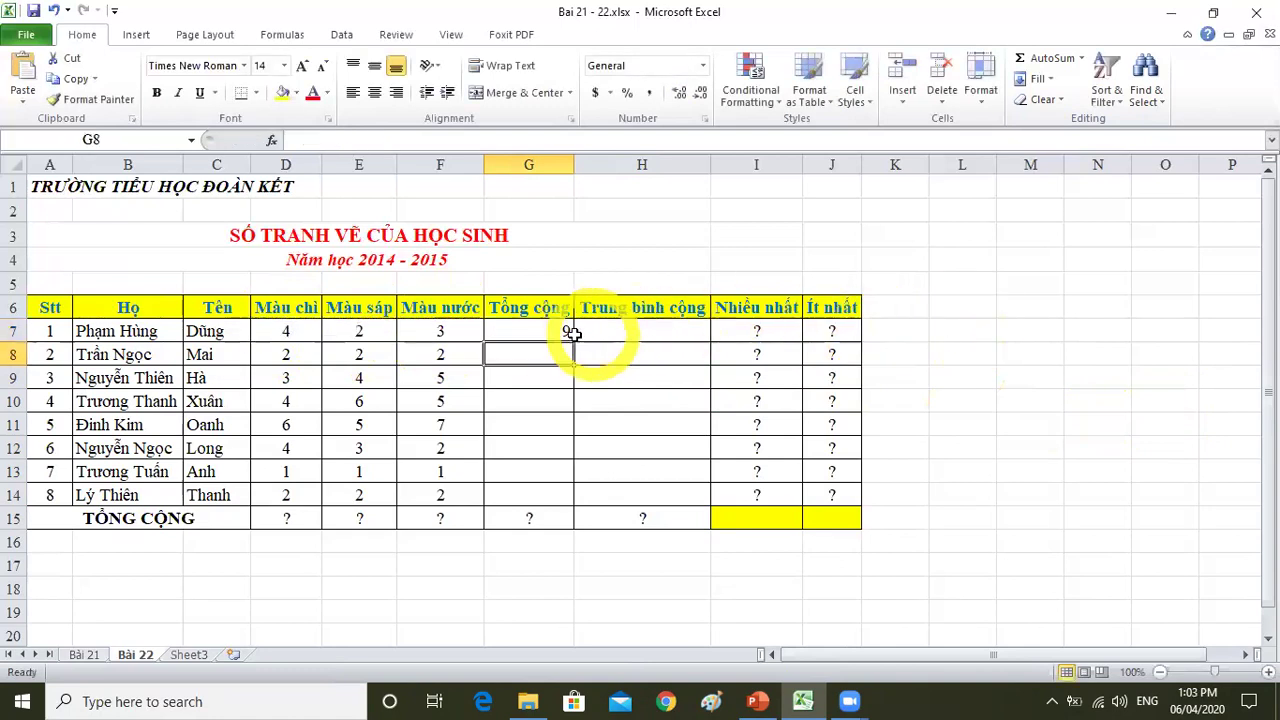
Fill the G7 SUM formula down to G14, totals 9, 6, 12, 15, 18, 9, 3, 6
left_click(563, 335)
left_click_drag(575, 341, 566, 498)
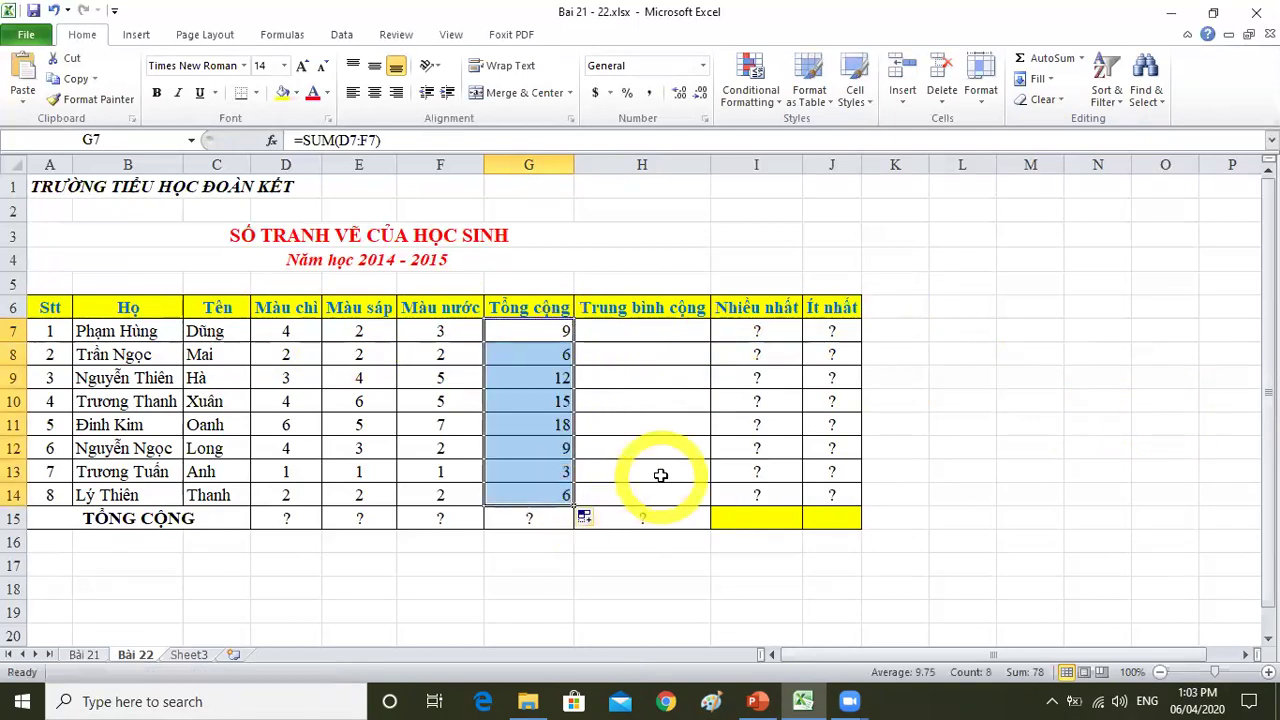
left_click(526, 330)
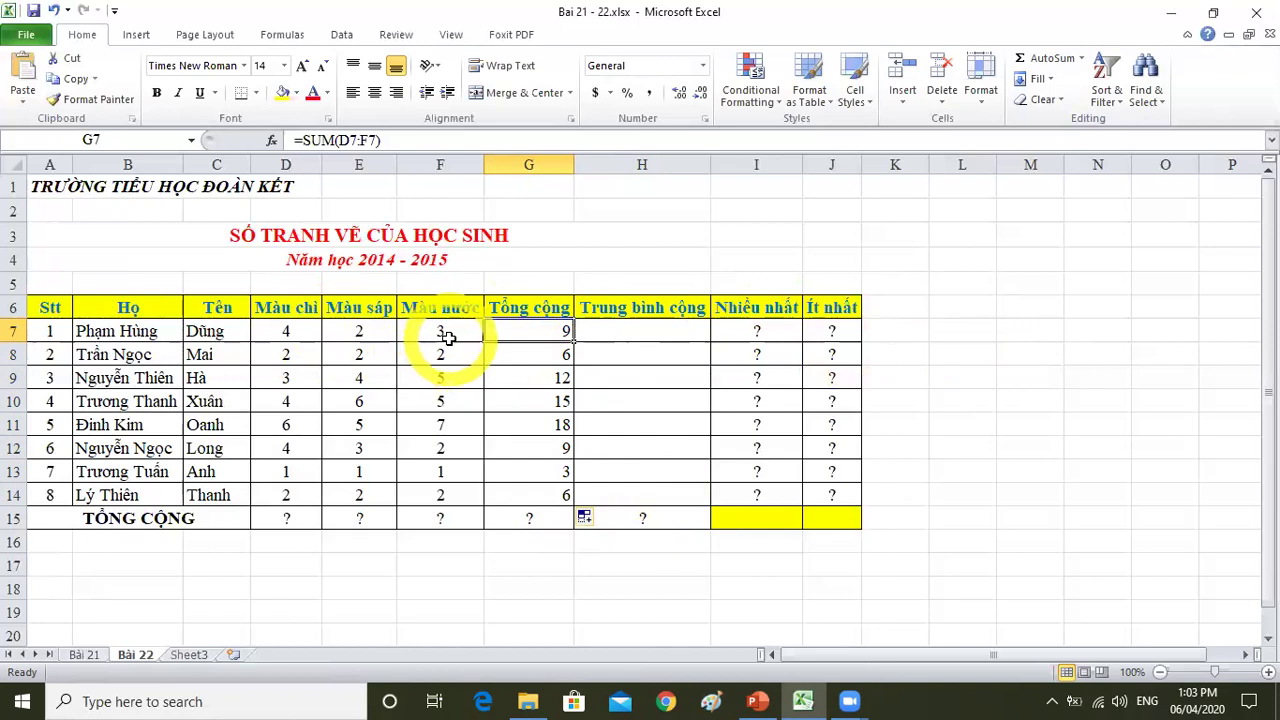
Enter =AVERAGE(D7:F7) in H7 and fill it down to H14 (3, 2, 4, 5, 6, 3, 1, 2)
left_click(653, 333)
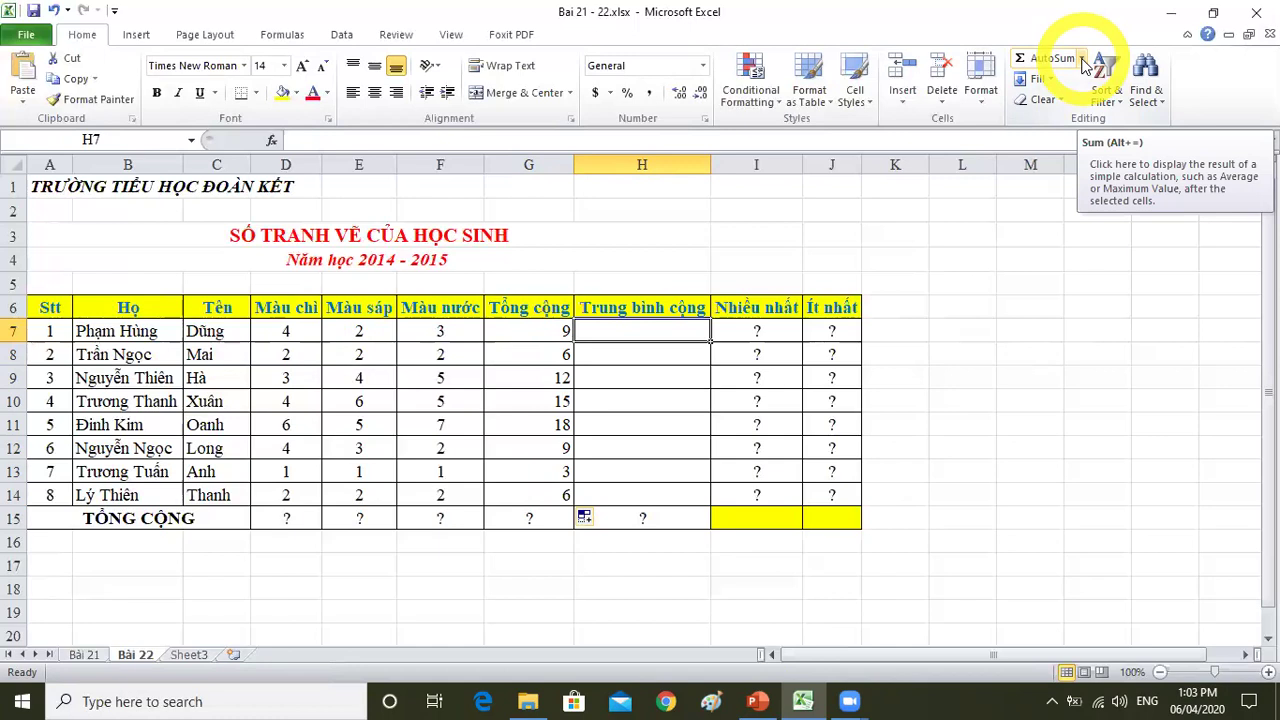
left_click(1083, 60)
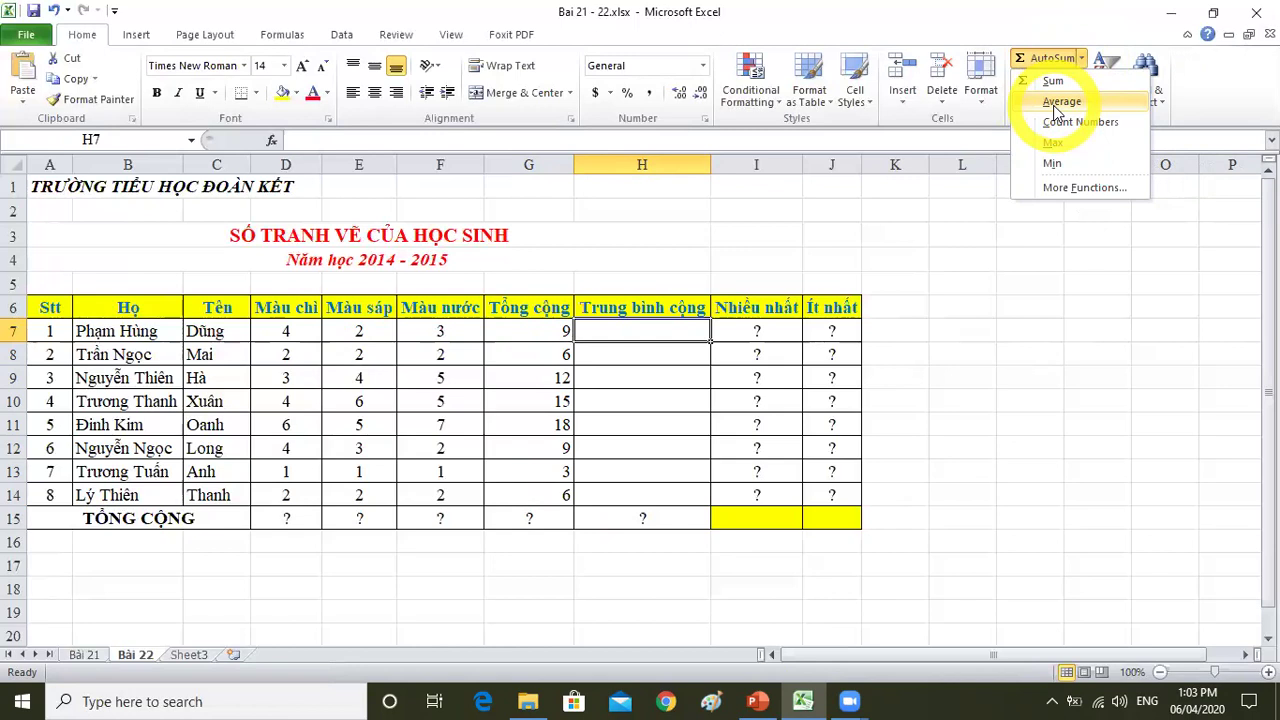
left_click(1055, 103)
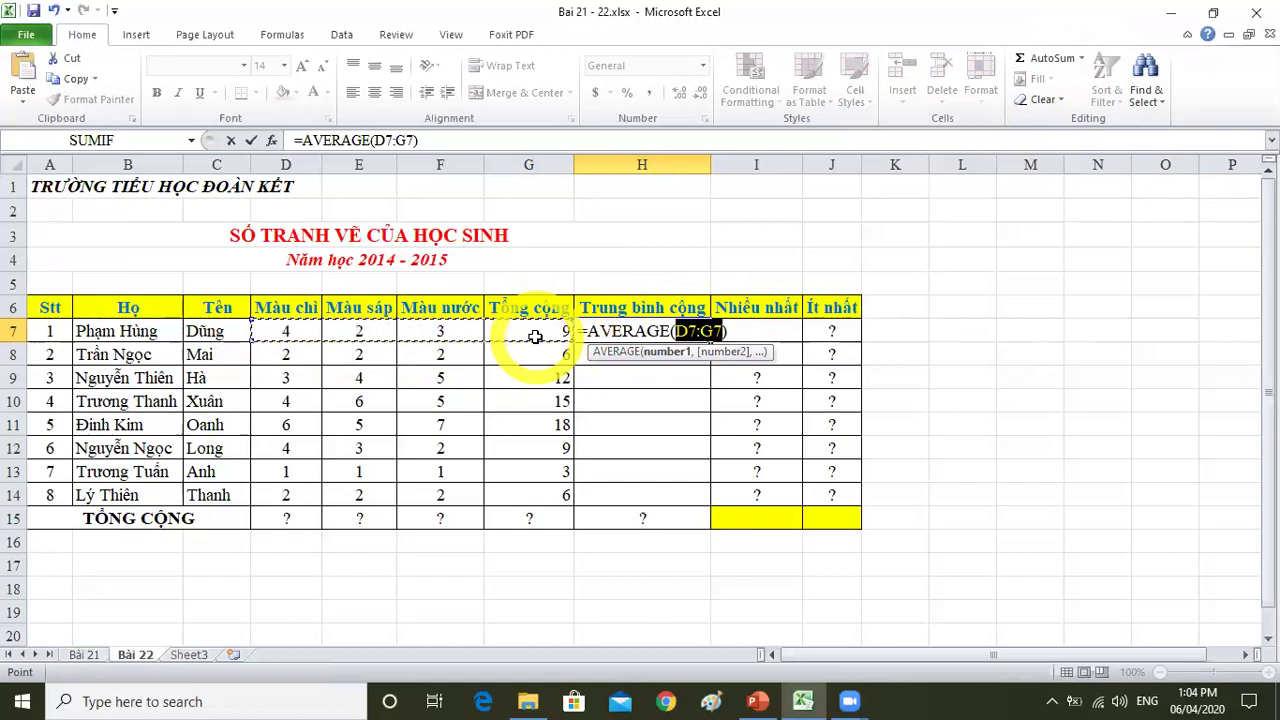
left_click(282, 331)
left_click_drag(282, 331, 426, 332)
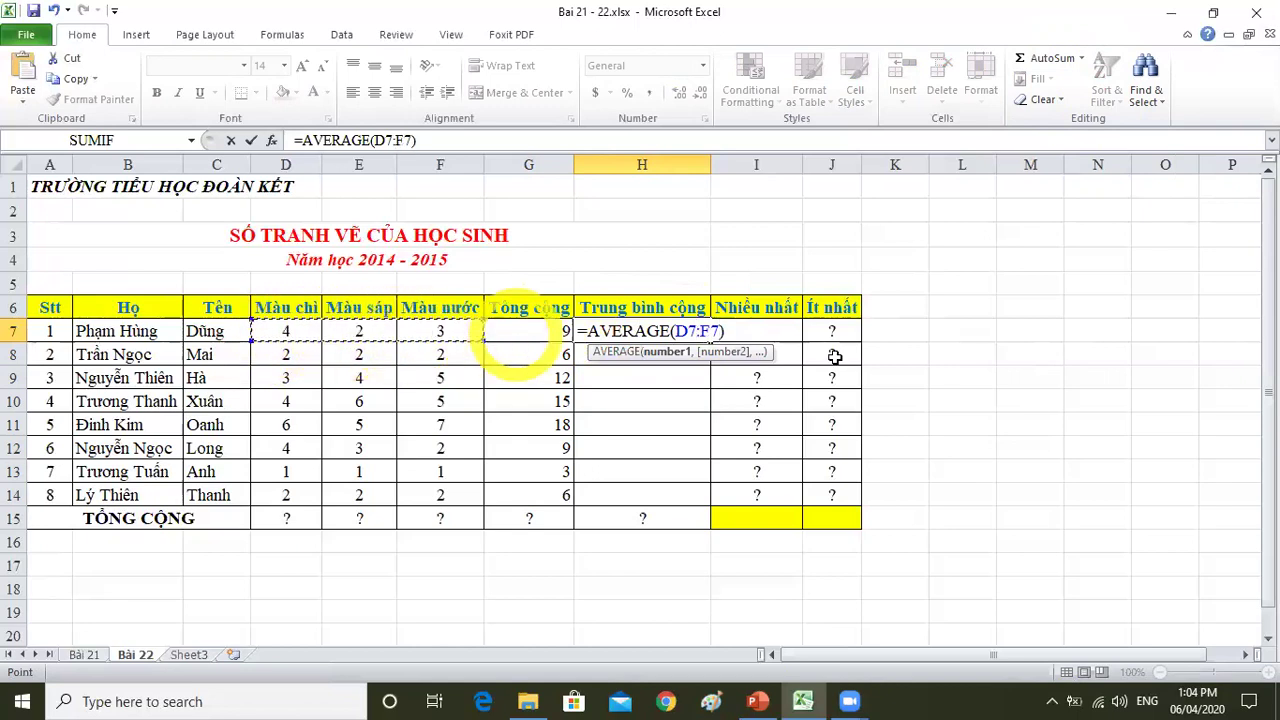
key("Return")
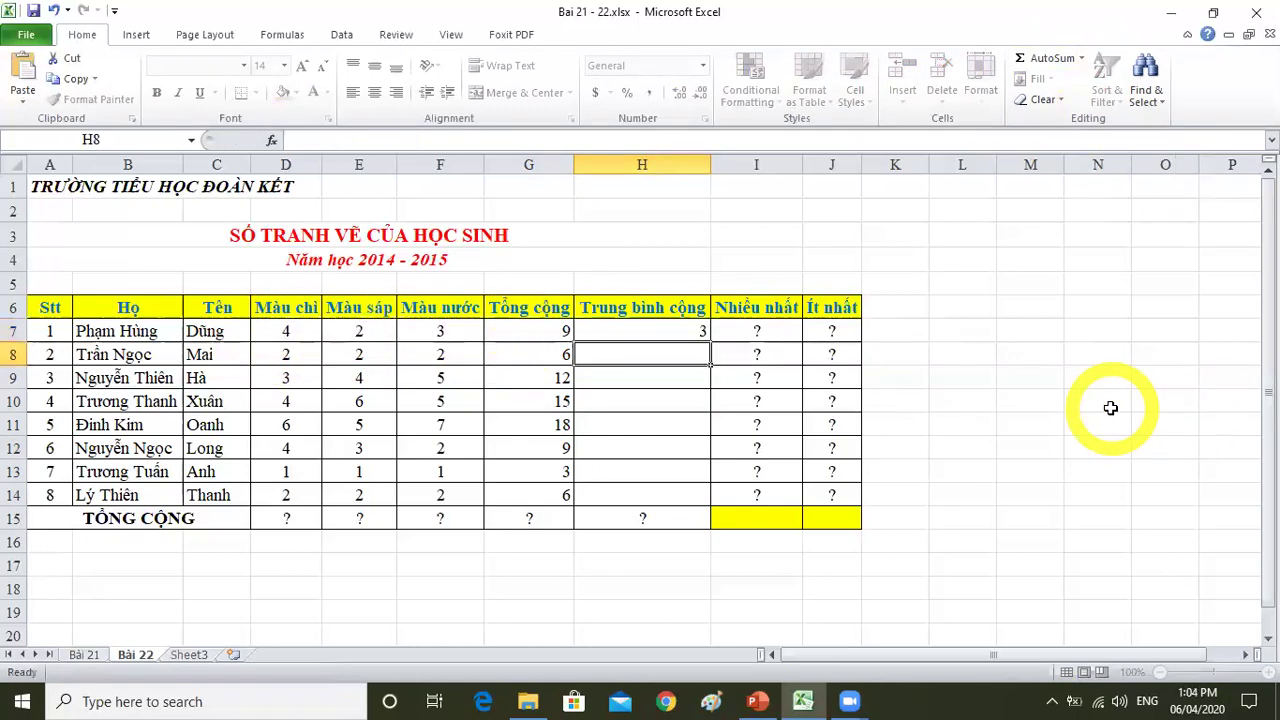
left_click(678, 332)
left_click_drag(709, 339, 702, 506)
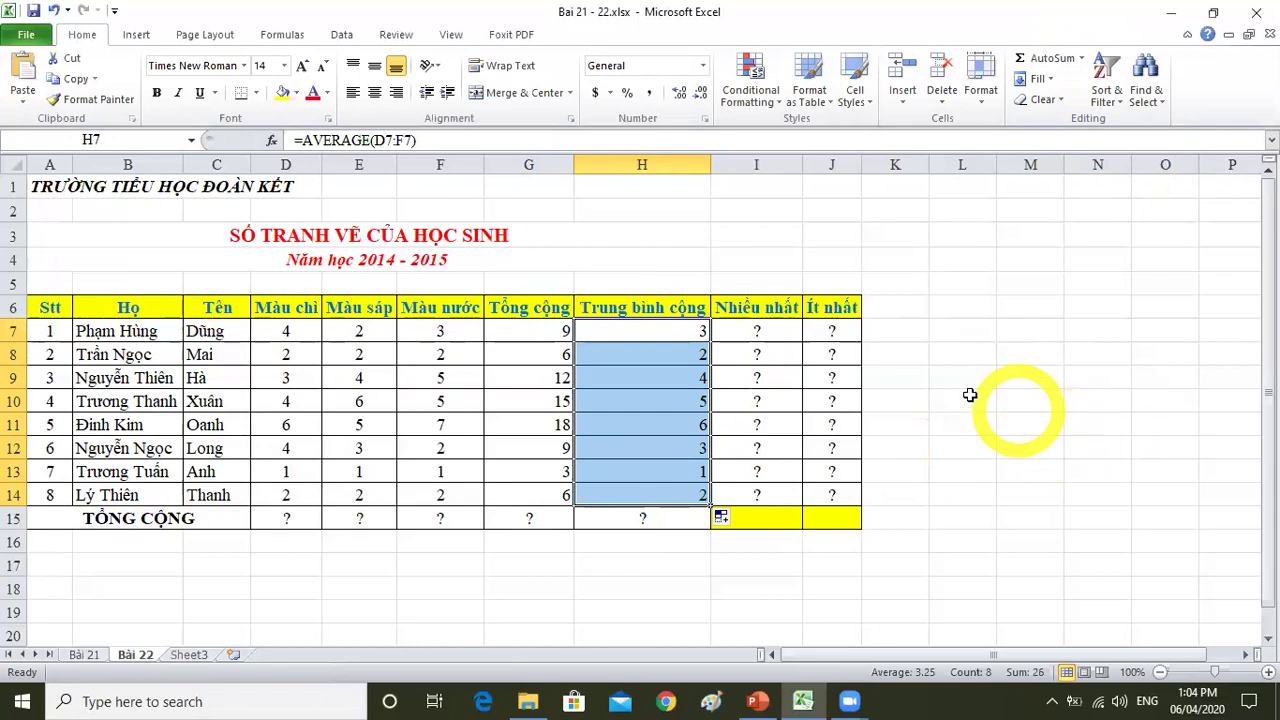
Delete the question marks in Nhiều nhất cells I7:I14, leaving I7 active
left_click(764, 333)
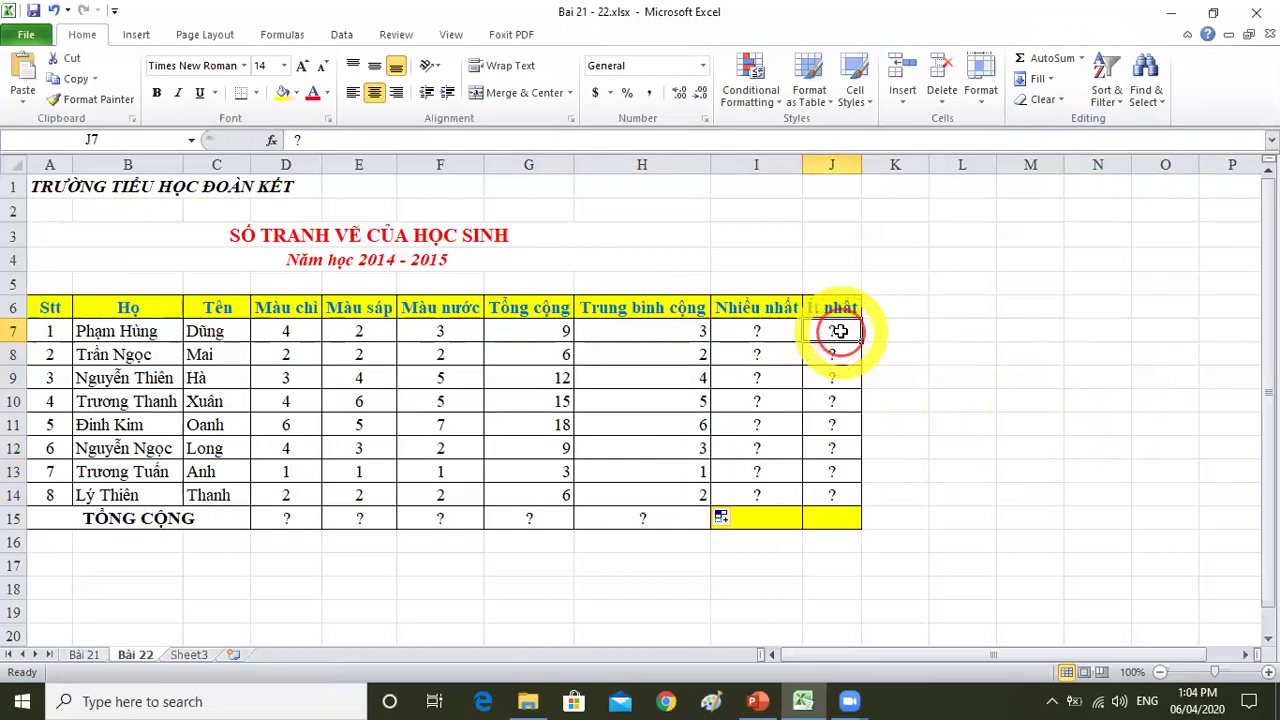
left_click_drag(777, 331, 757, 491)
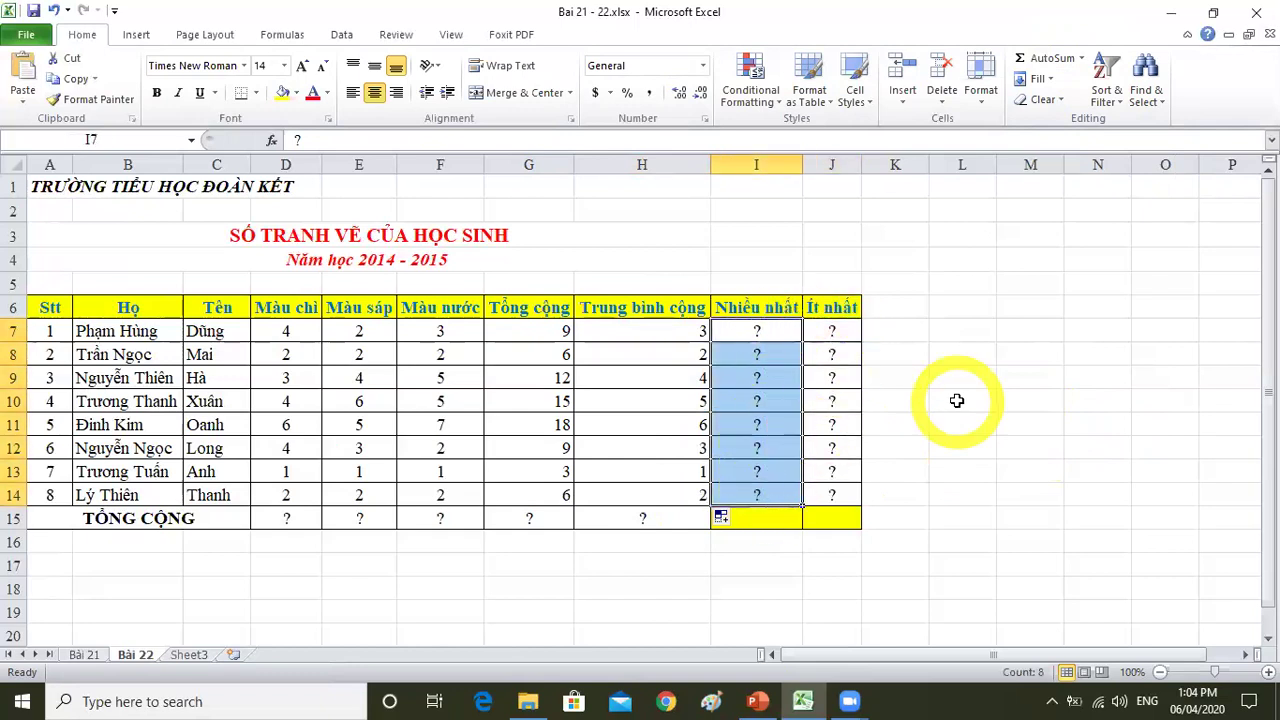
key("Delete")
left_click(771, 331)
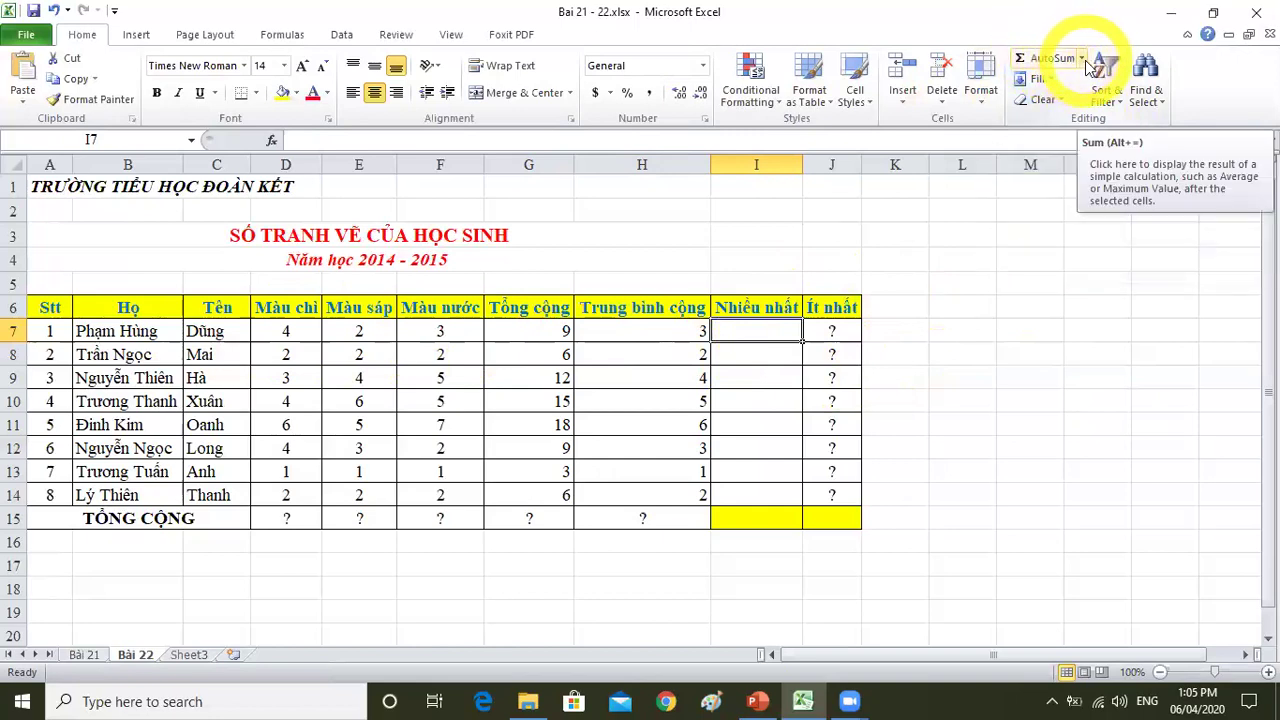
Enter =MAX(D7:F7) in I7 and fill it down to I14 (4, 2, 5, 6, 7, 4, 1, 2)
left_click(1082, 58)
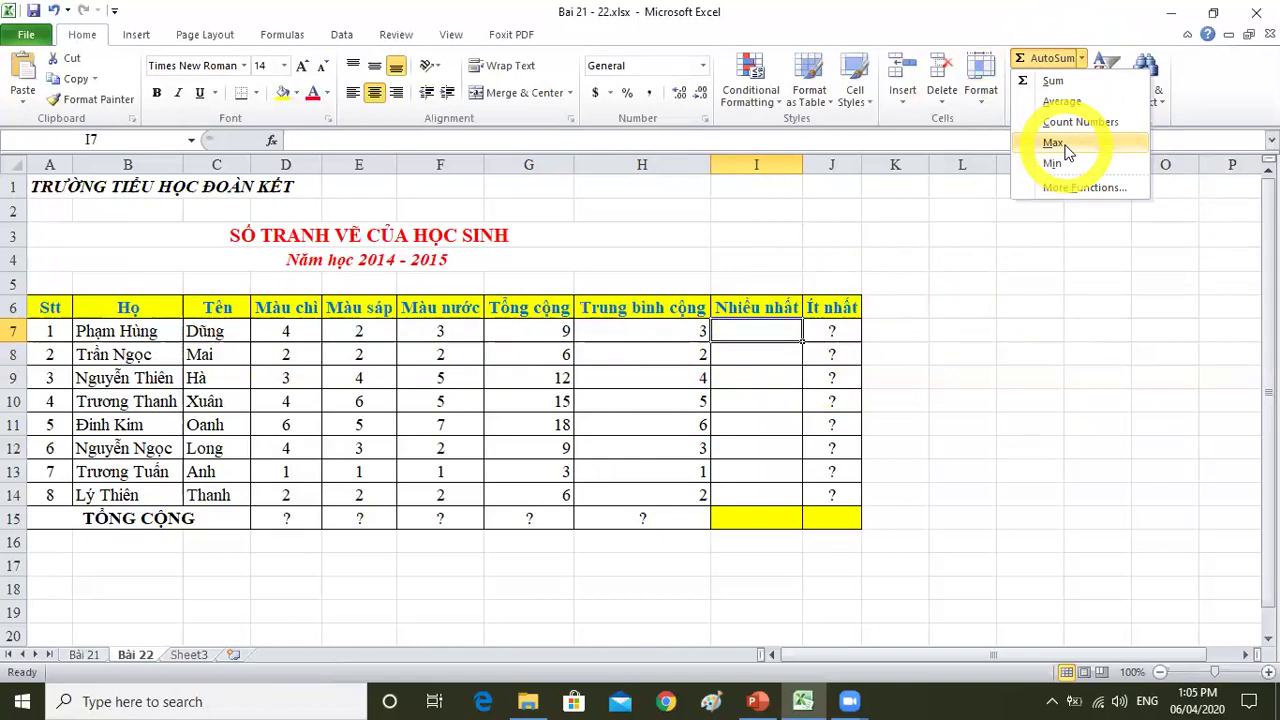
left_click(1054, 143)
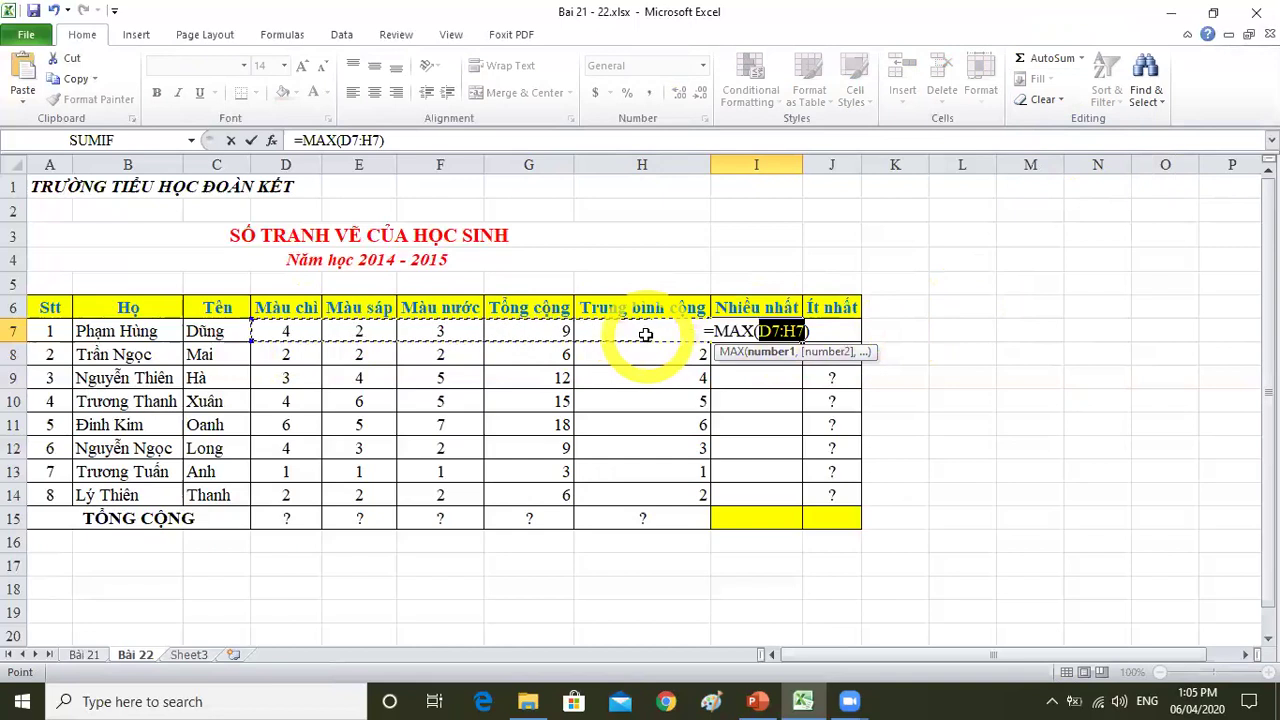
left_click_drag(286, 333, 426, 333)
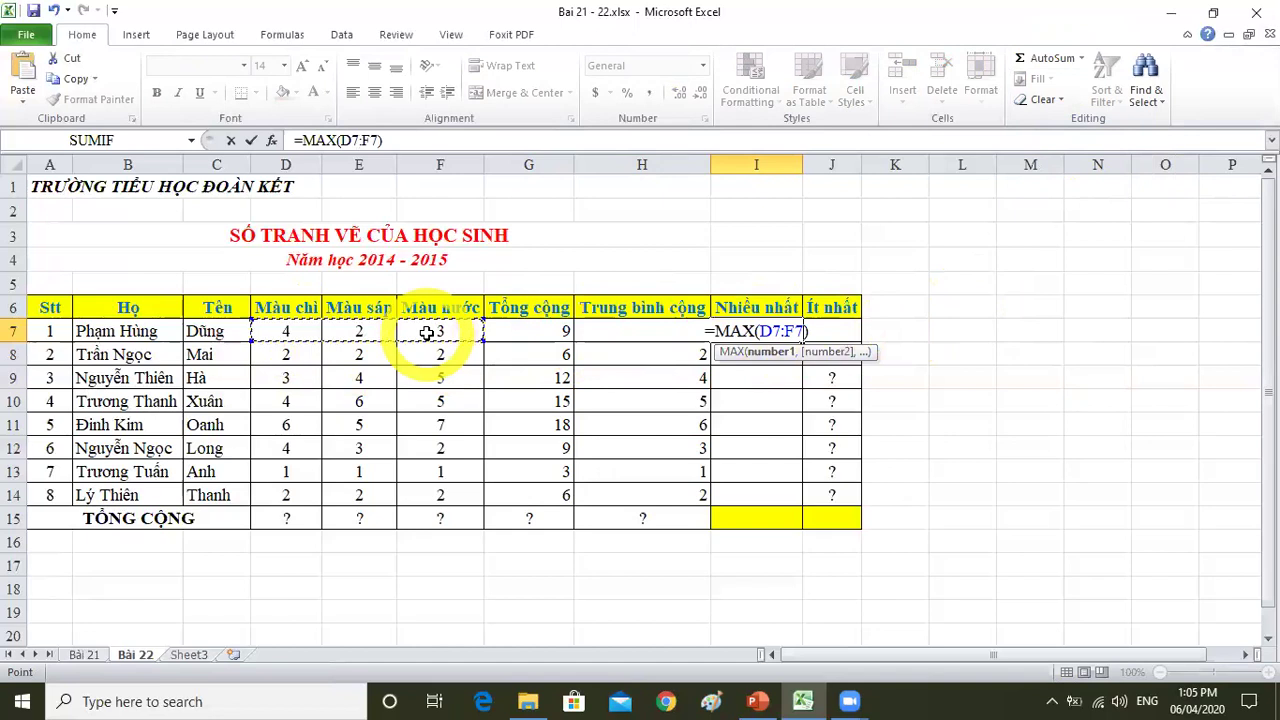
key("Return")
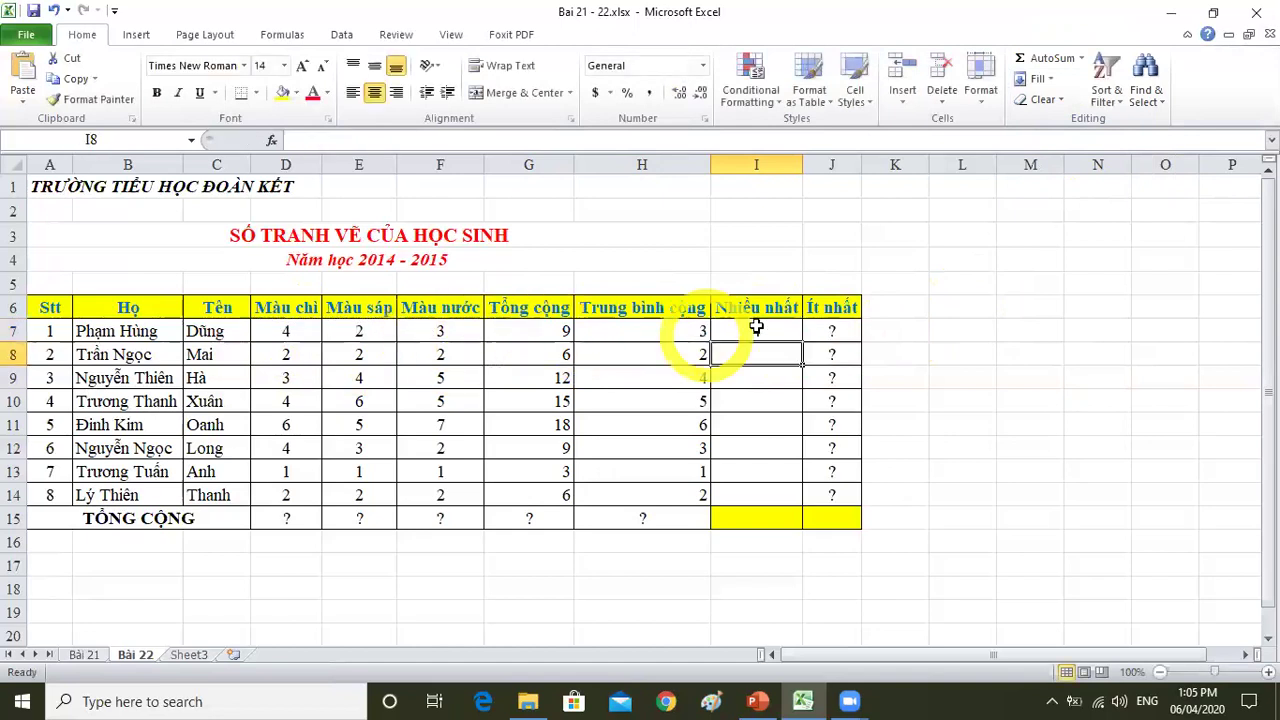
left_click(758, 330)
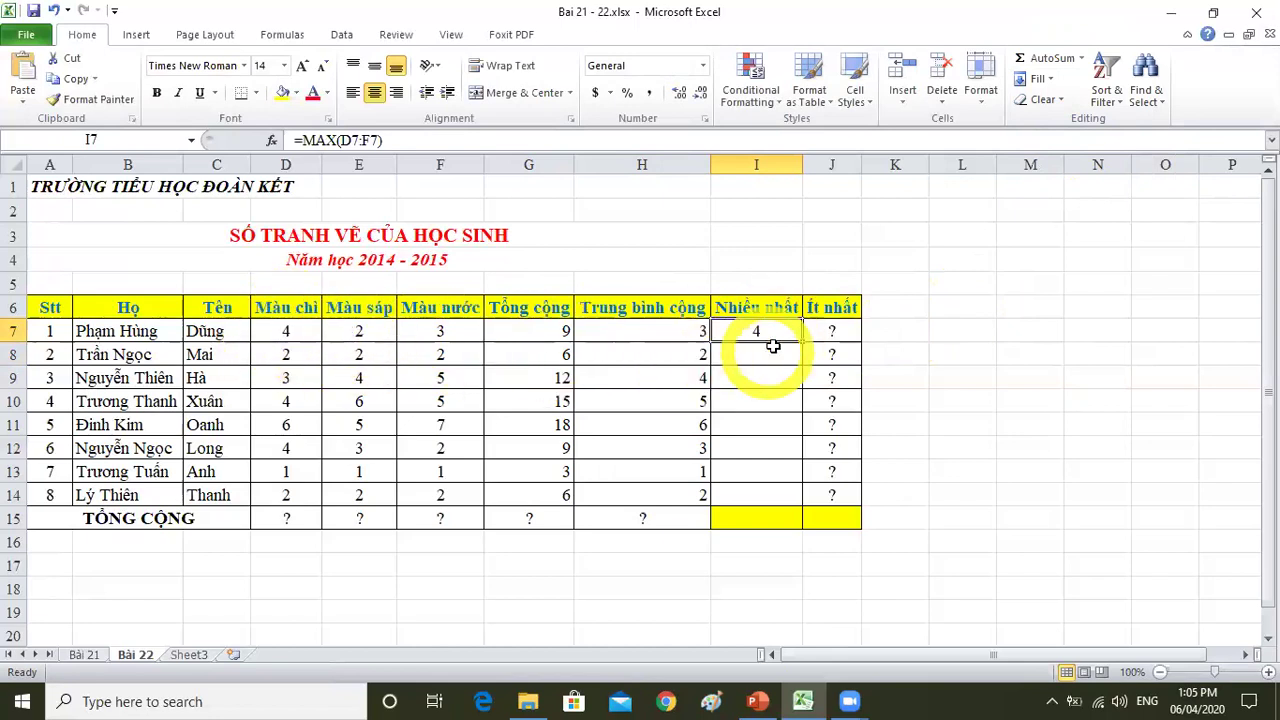
left_click_drag(802, 344, 802, 502)
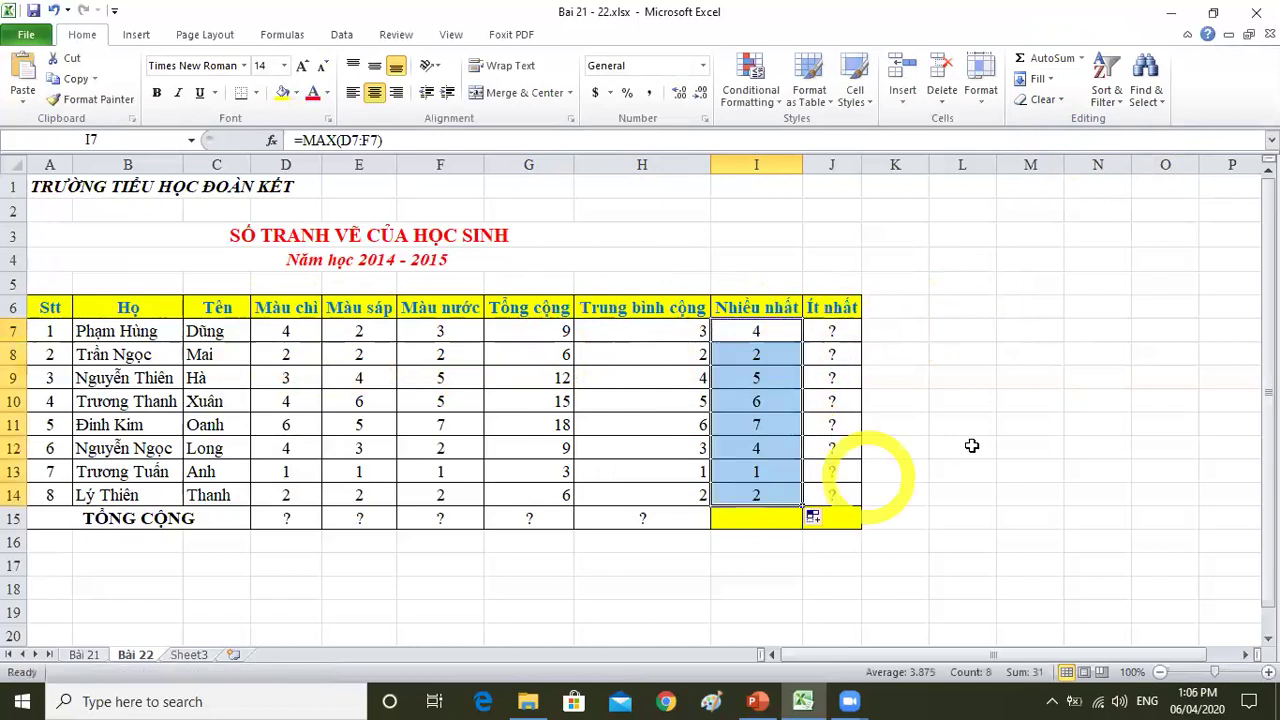
Verify one student's Màu chì and Màu nước counts against their Nhiều nhất result
left_click(277, 427)
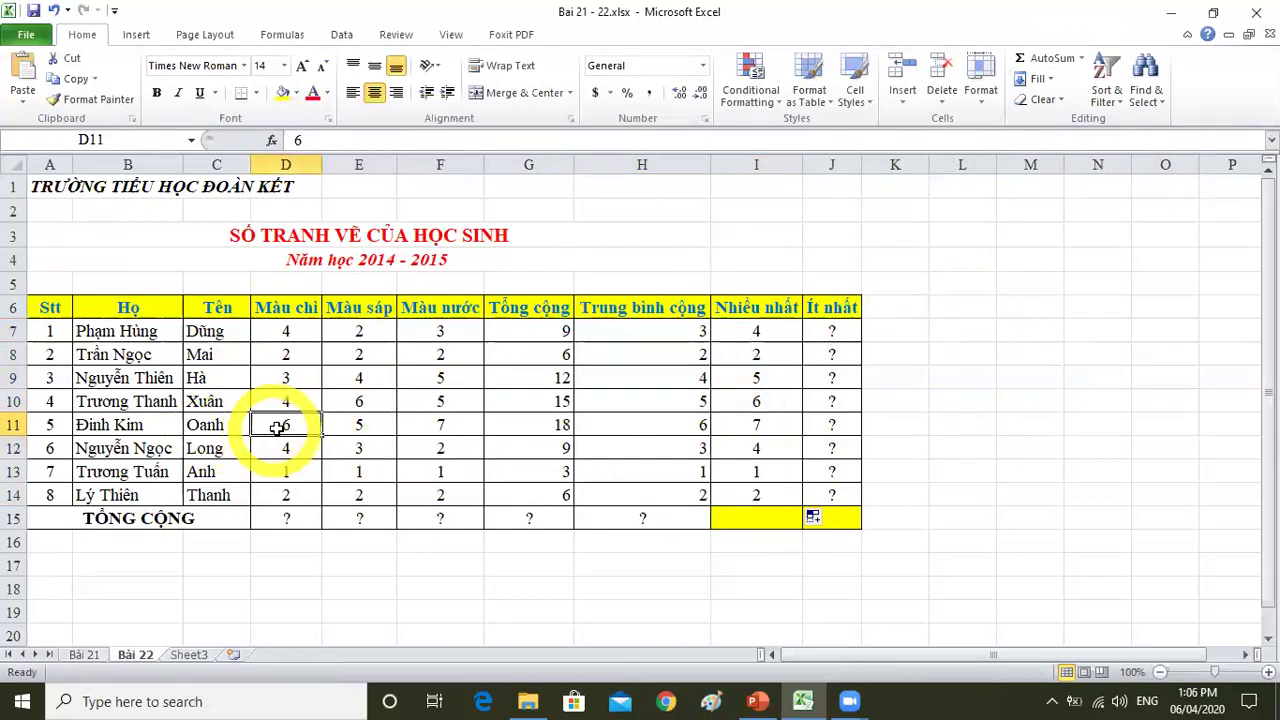
left_click(446, 426)
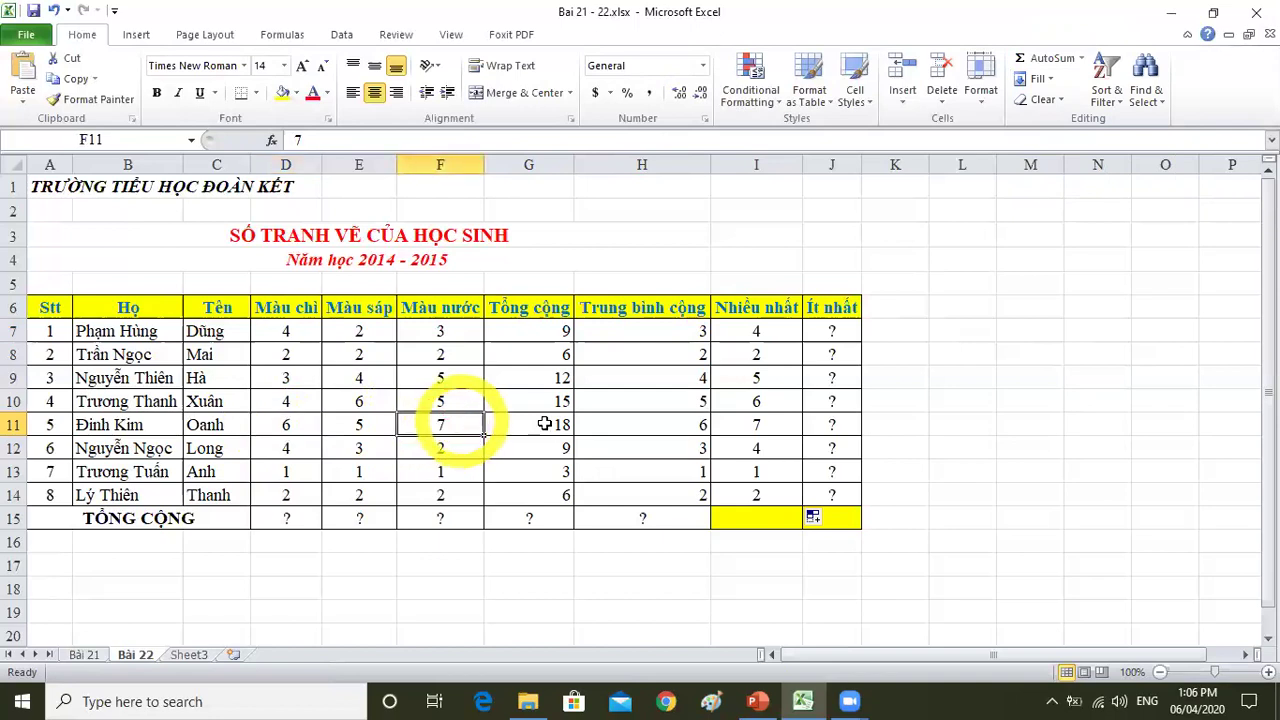
left_click(777, 425)
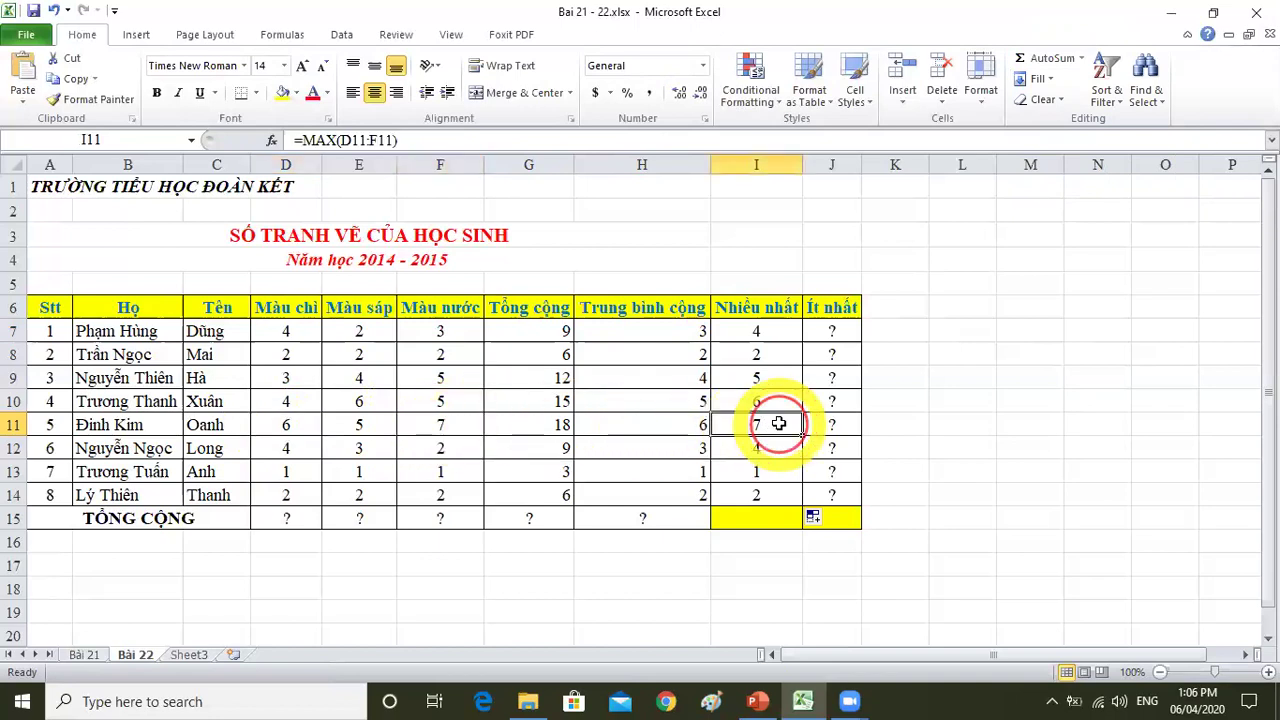
left_click(835, 332)
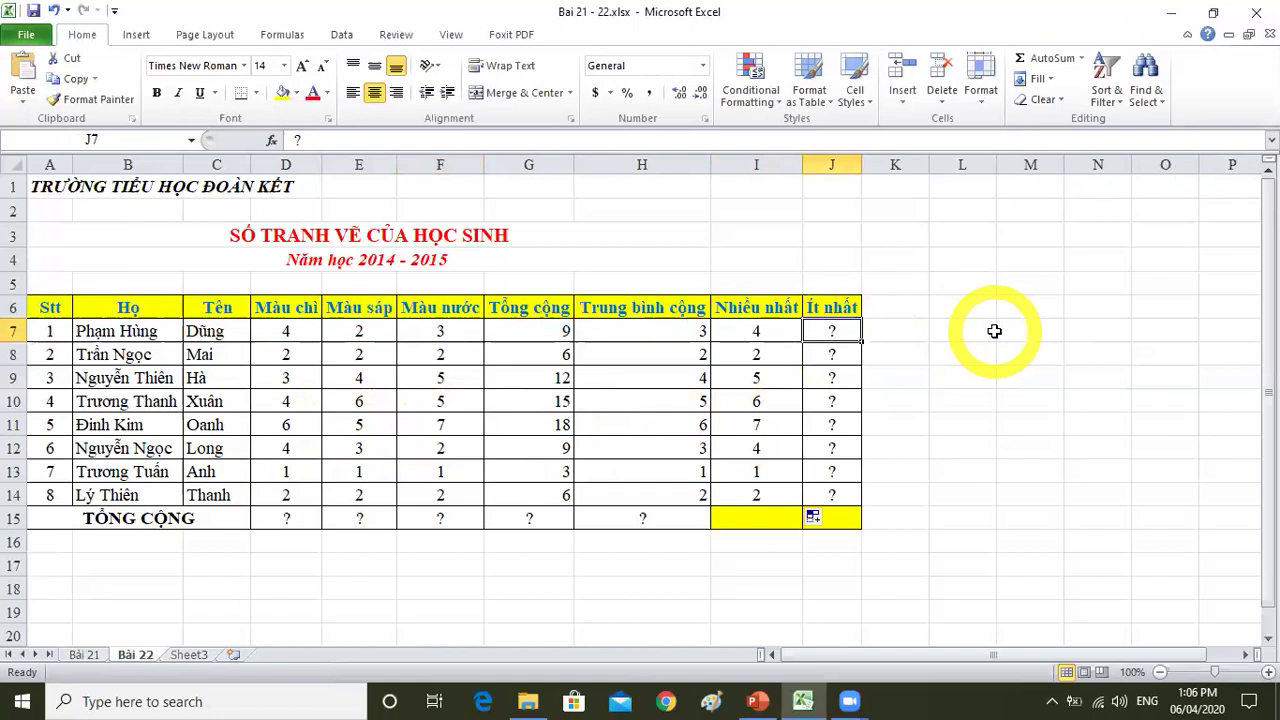
Clear J7:J14 and enter =MIN(D7:F7) in J7
left_click_drag(836, 332, 843, 495)
key("Delete")
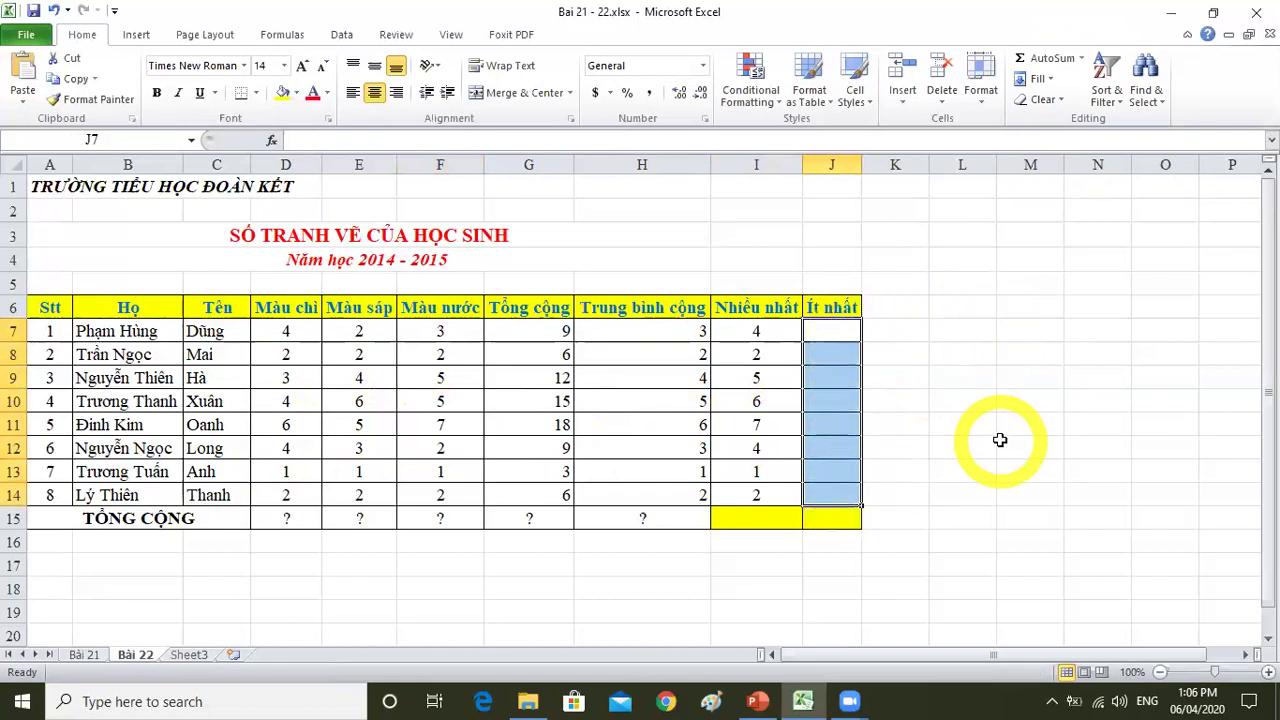
left_click(846, 333)
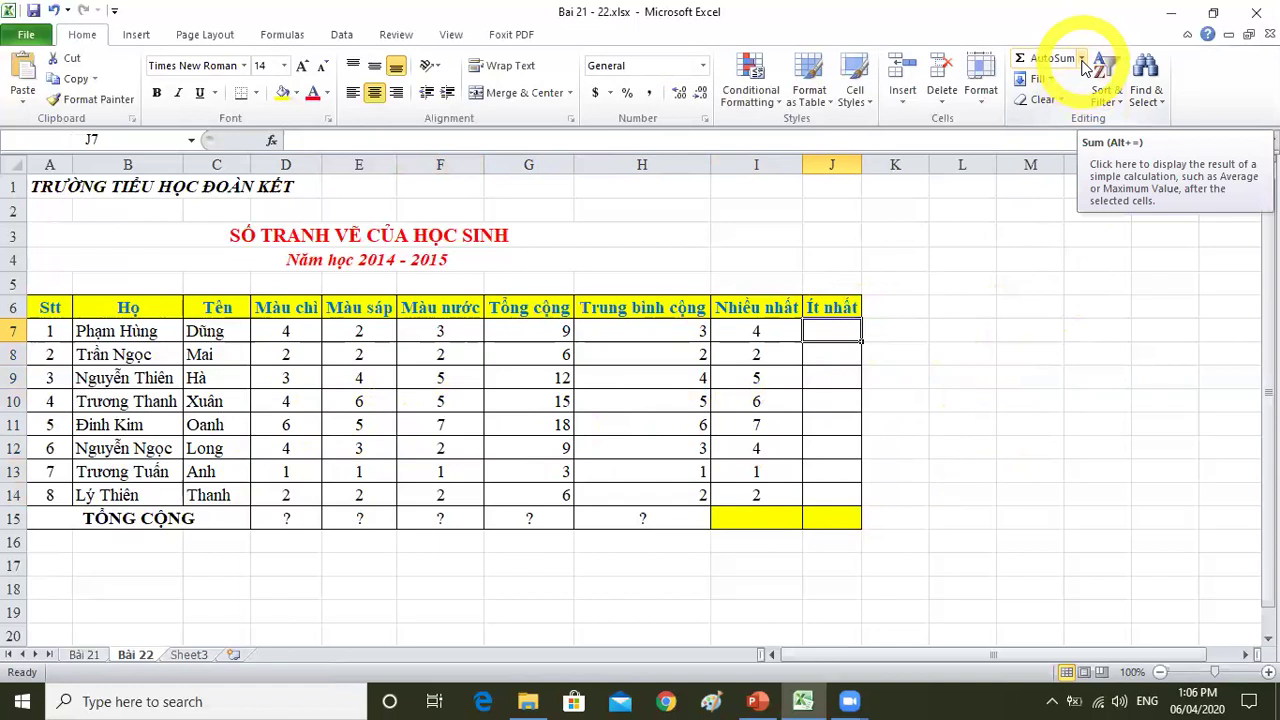
left_click(1081, 60)
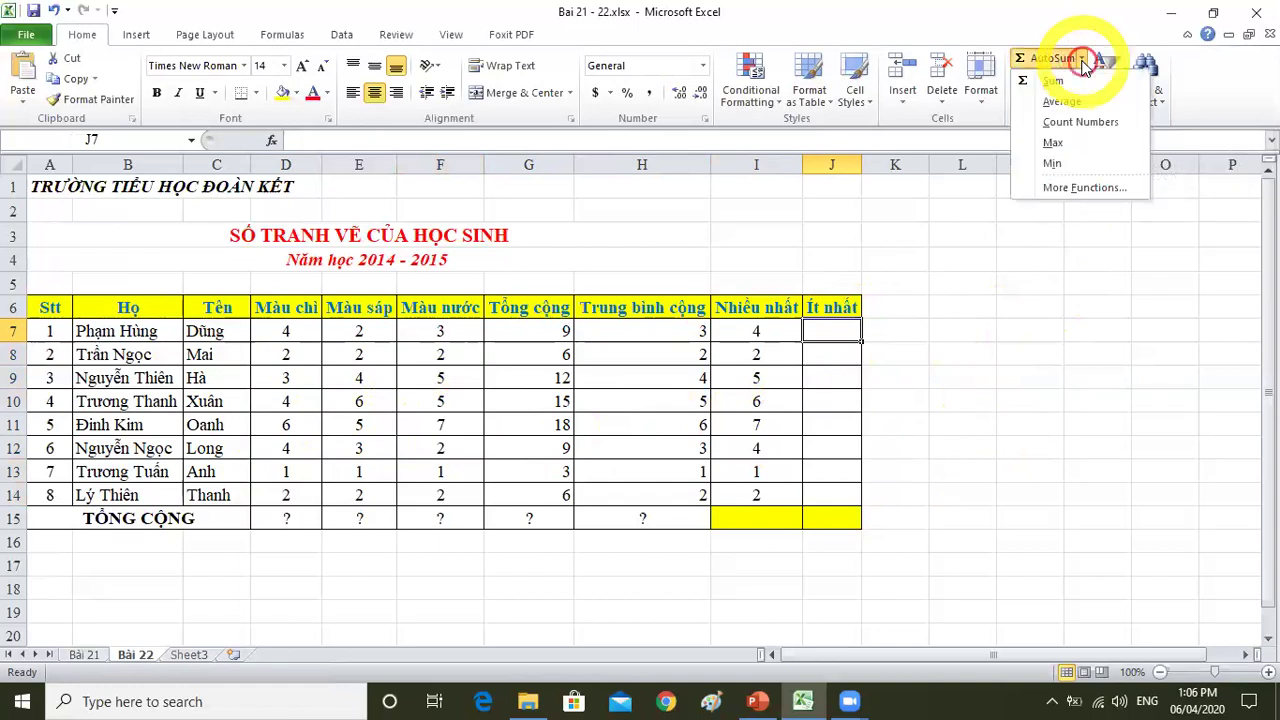
left_click(1057, 166)
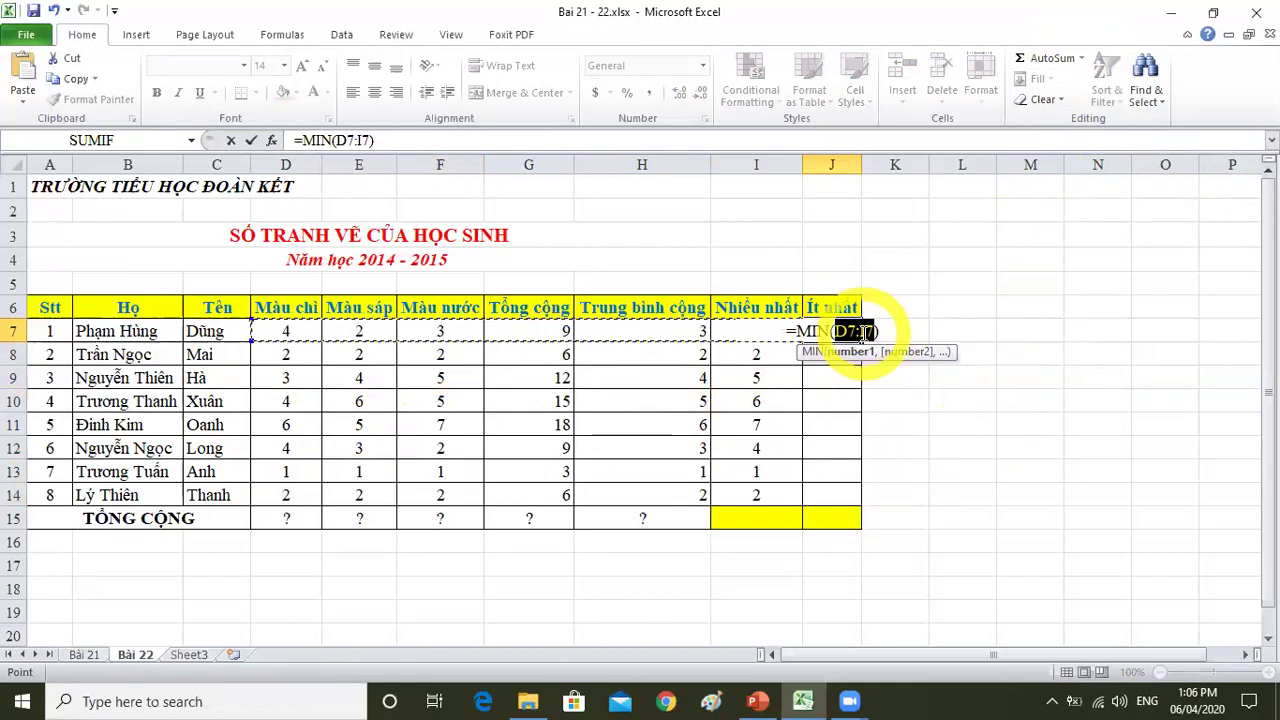
left_click(295, 331)
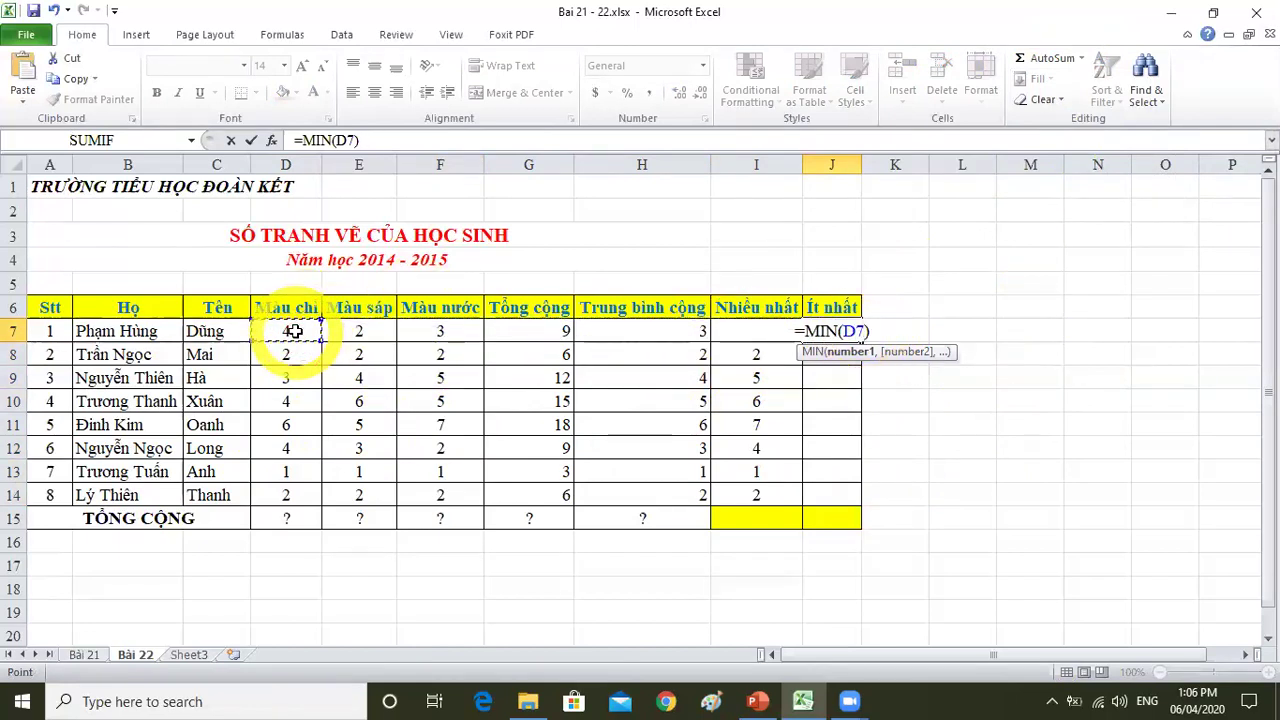
left_click_drag(295, 331, 427, 333)
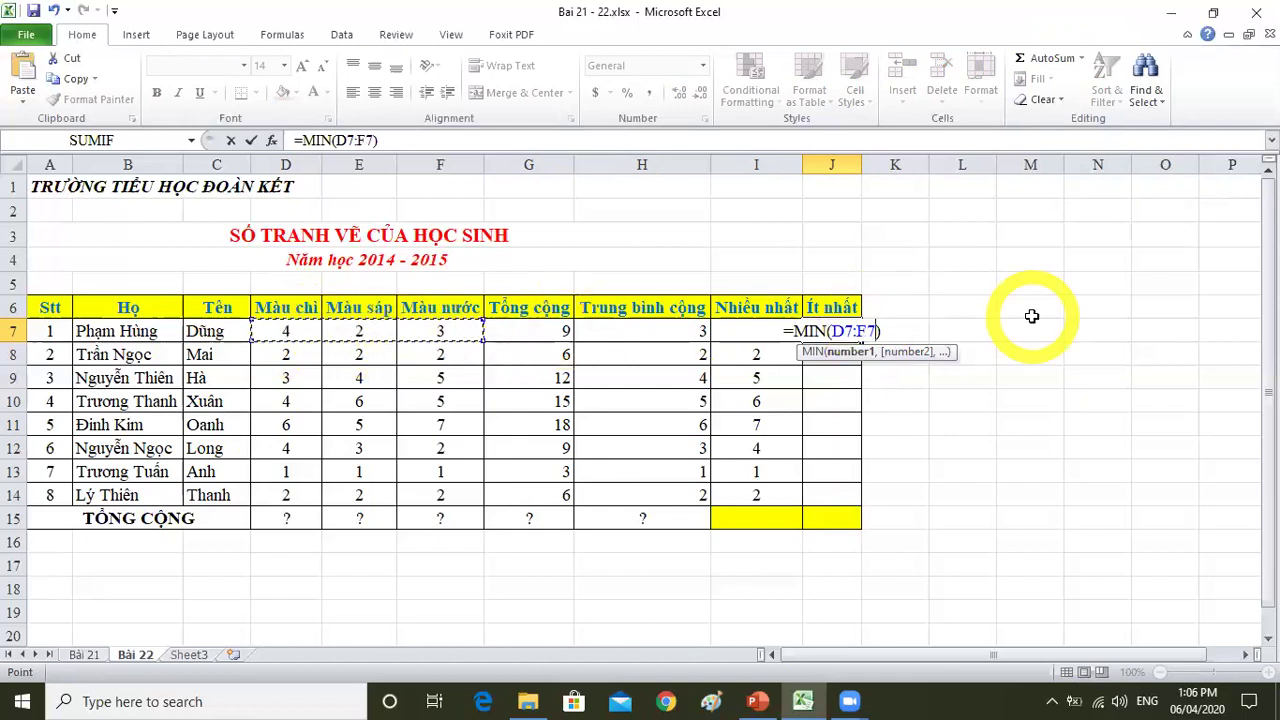
key("Return")
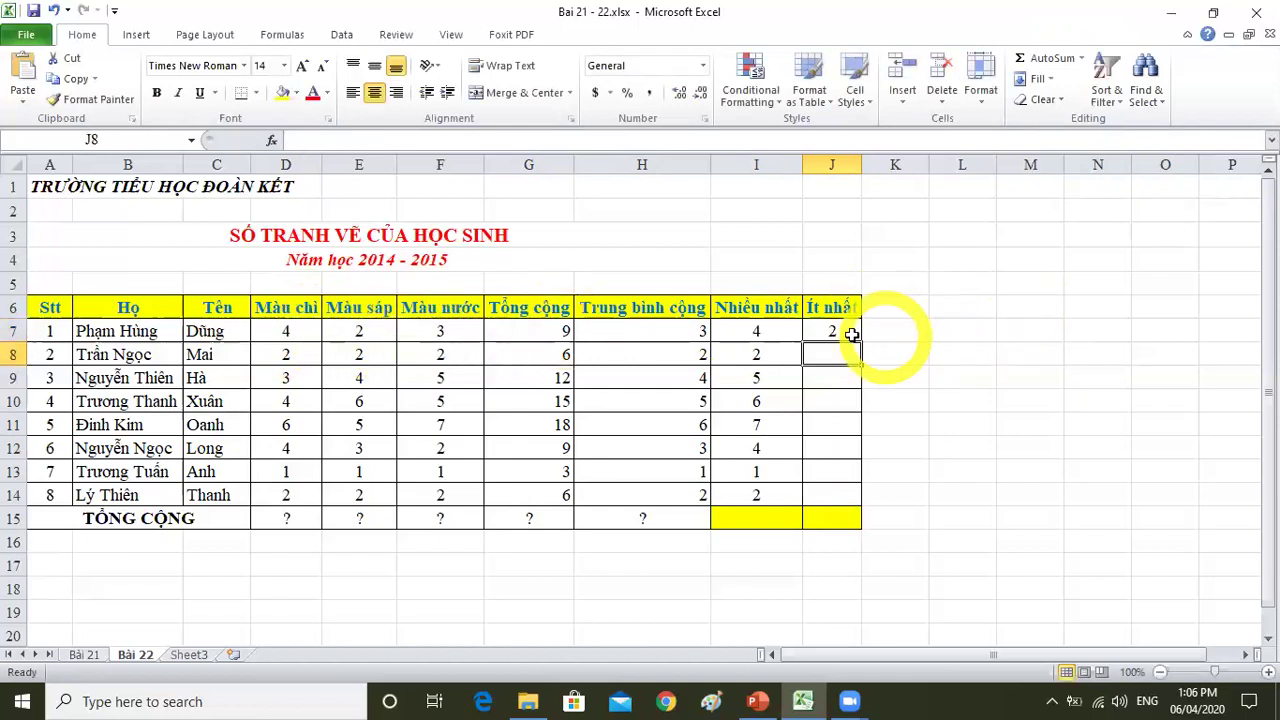
Fill the MIN formula down to J14, giving 2, 2, 3, 4, 5, 2, 1, 2
left_click(849, 333)
left_click_drag(861, 342, 850, 503)
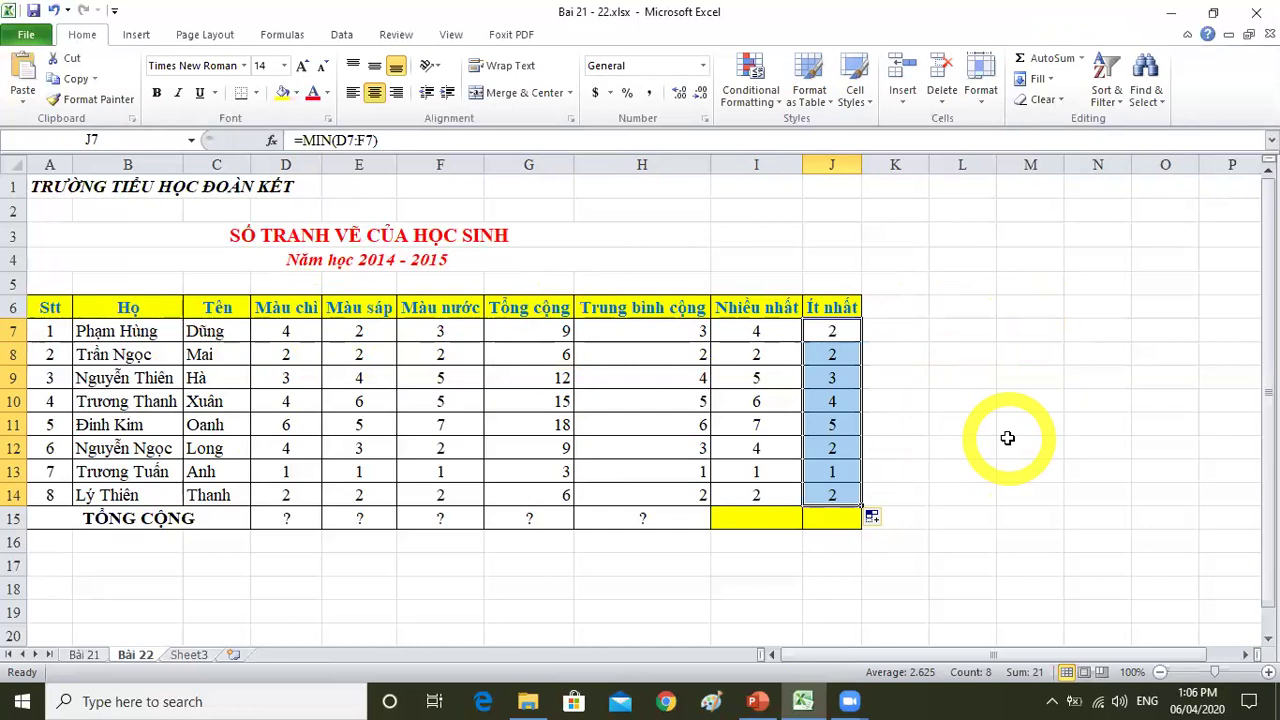
left_click(948, 352)
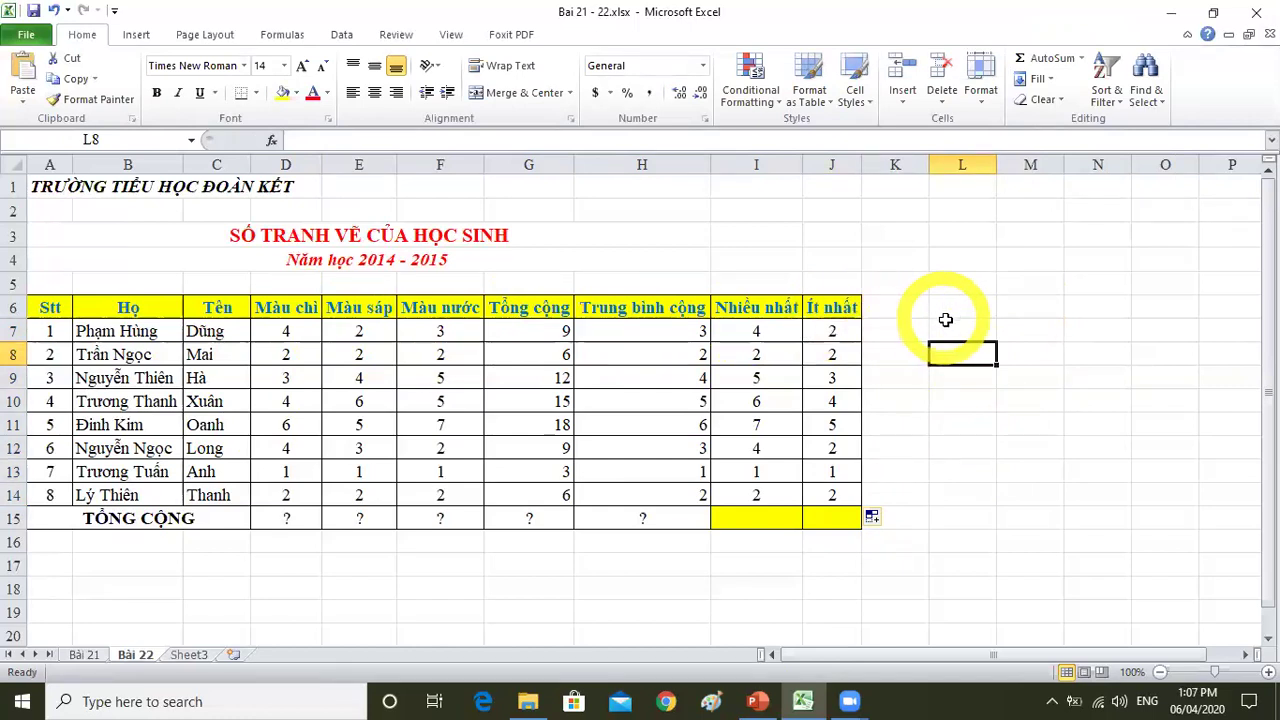
left_click(1081, 58)
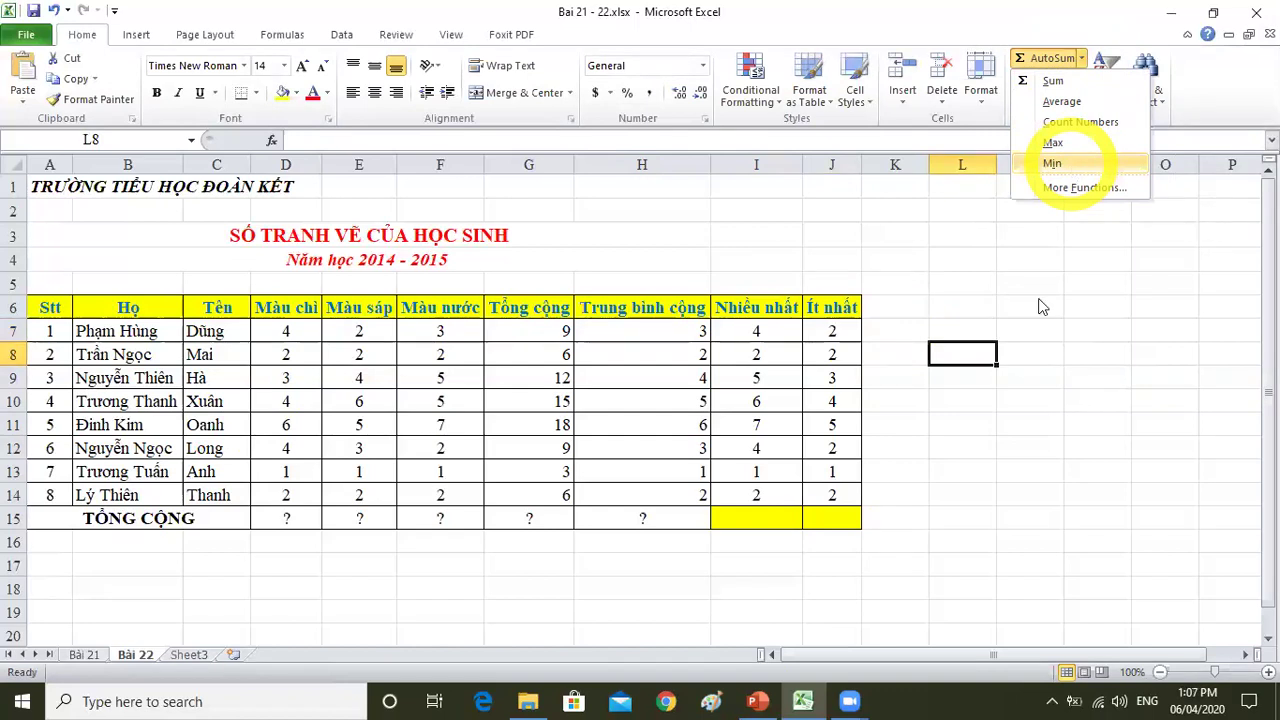
left_click(1033, 358)
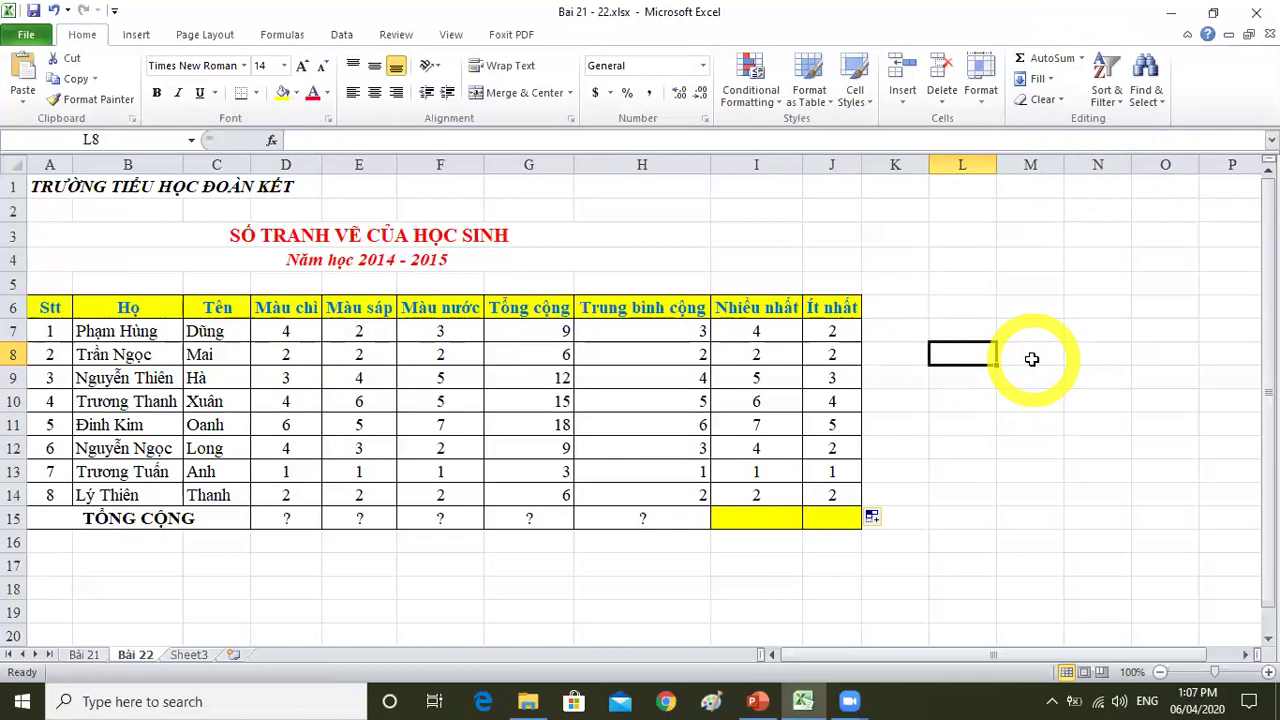
Replace the TỔNG CỘNG question marks in D15:H15 with SUM totals 26, 25, 27, 78, 26
left_click(283, 519)
left_click_drag(283, 519, 645, 518)
key("Delete")
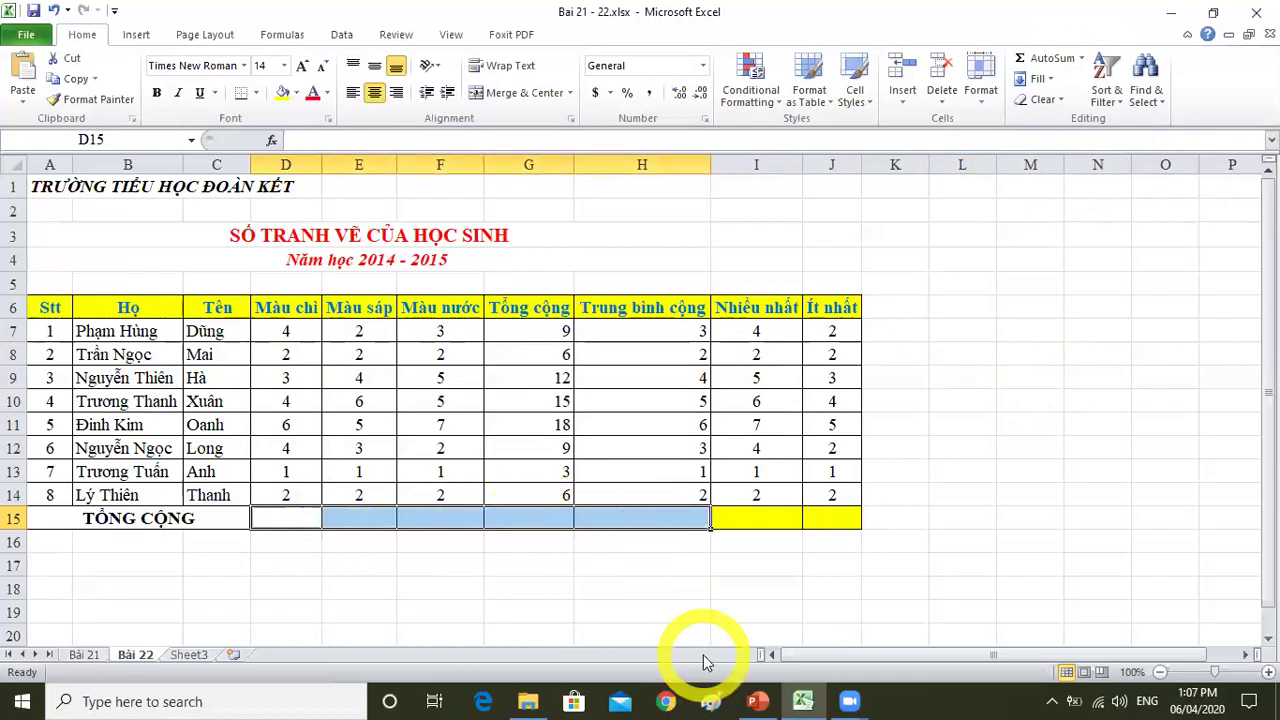
left_click(285, 515)
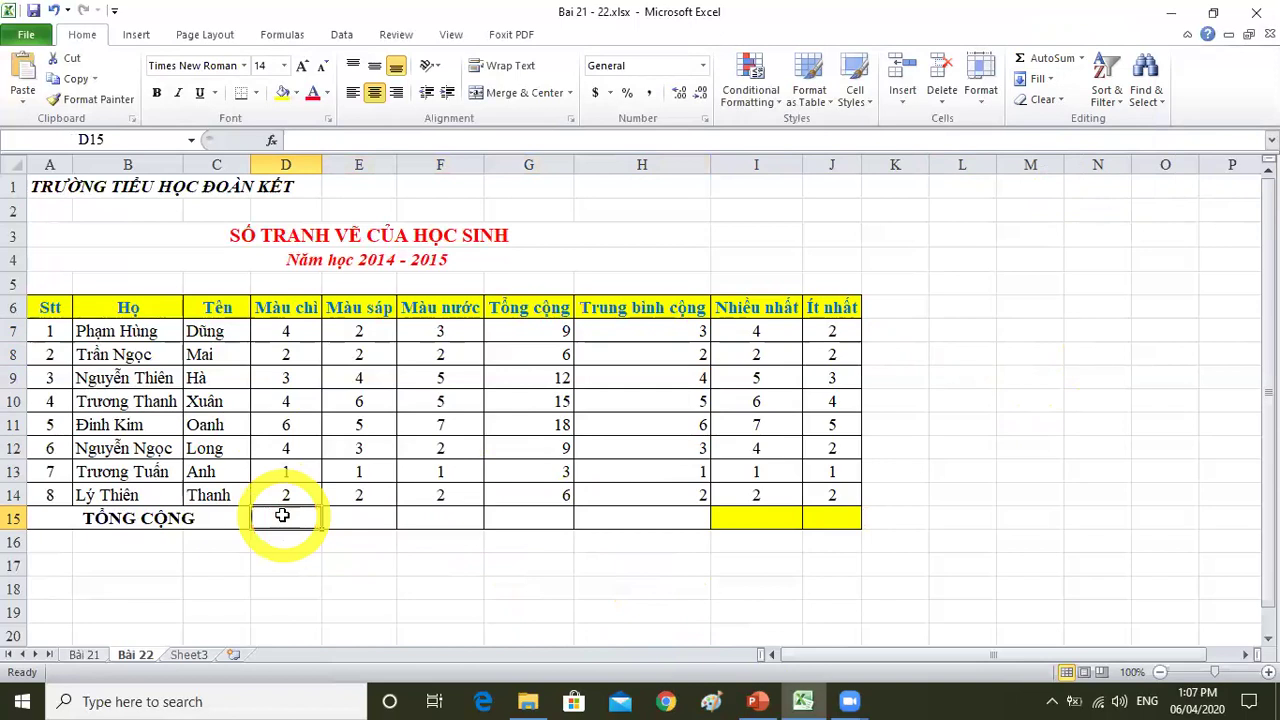
left_click(1046, 62)
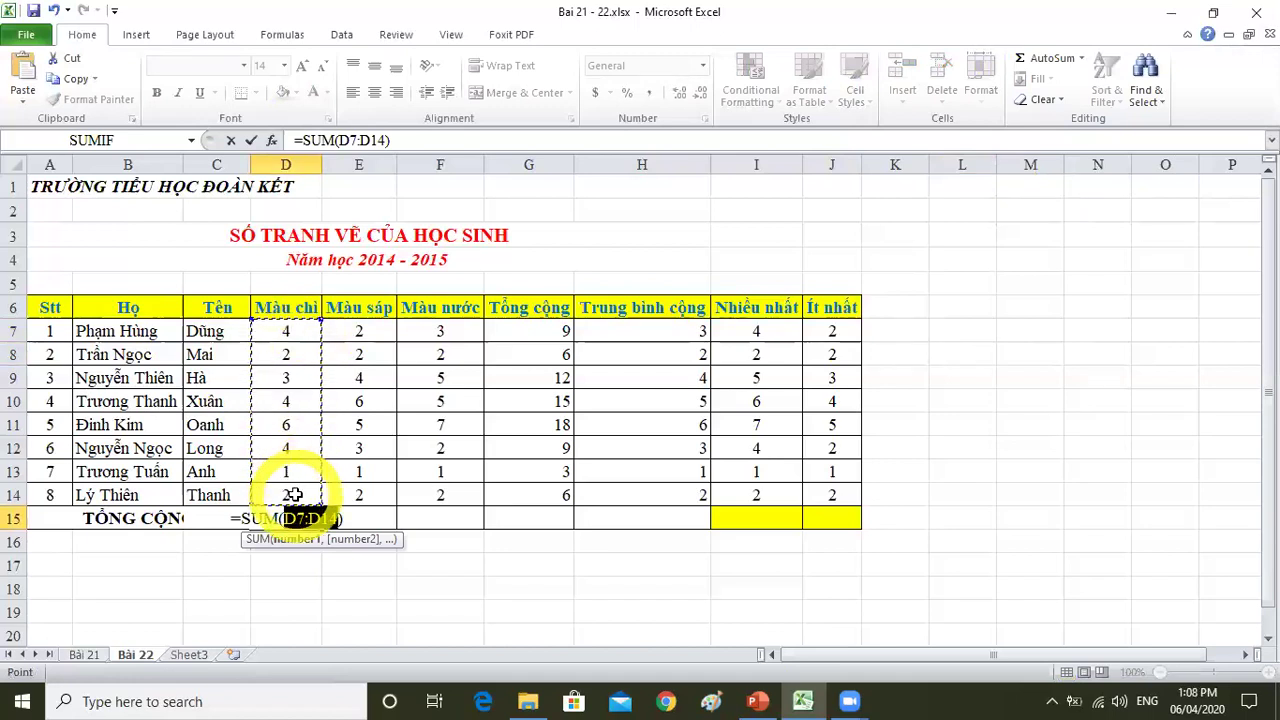
key("Return")
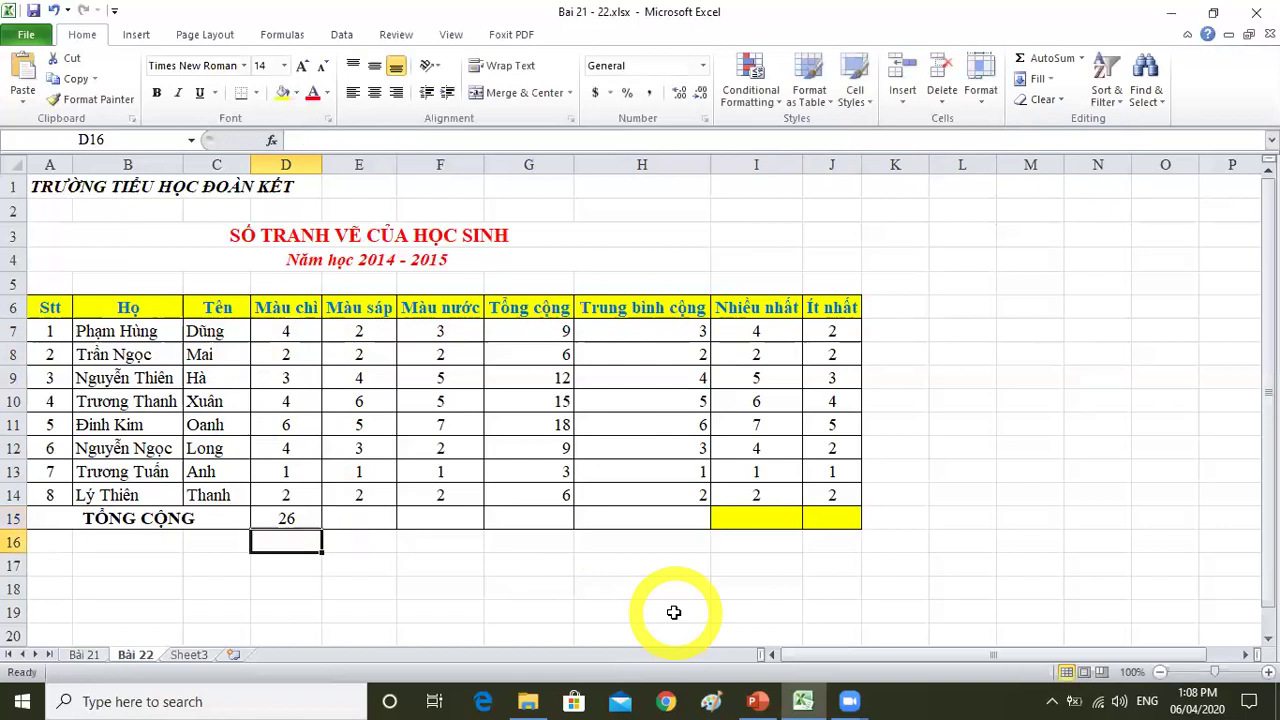
left_click(280, 518)
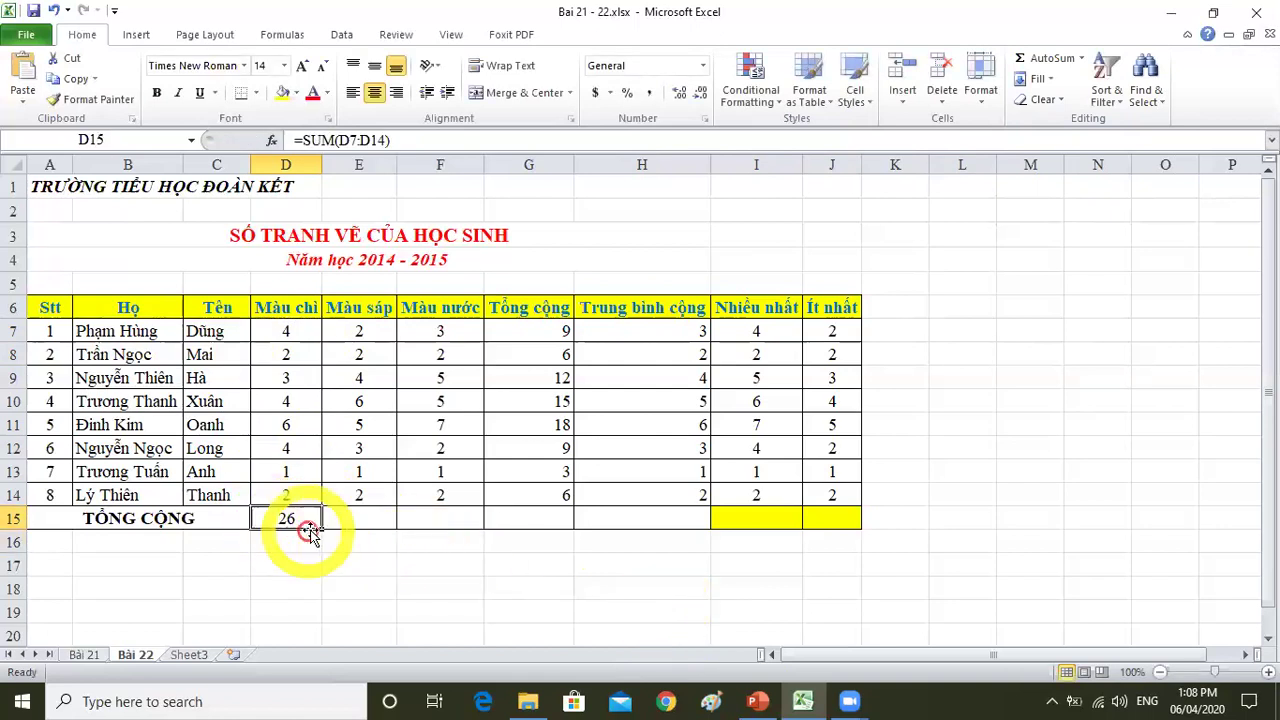
left_click_drag(320, 530, 668, 524)
Switch to PowerPoint and show slide 7, 'Giá trị của dữ liệu'
left_click(1069, 470)
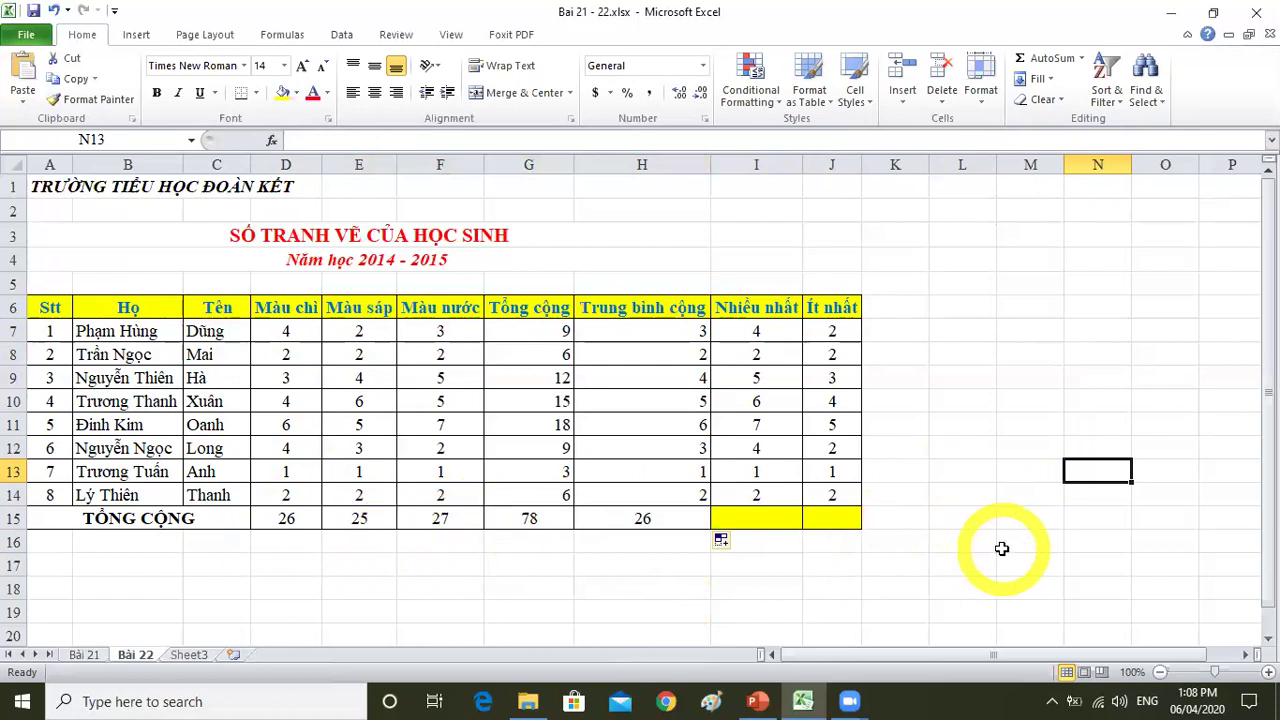
left_click(757, 701)
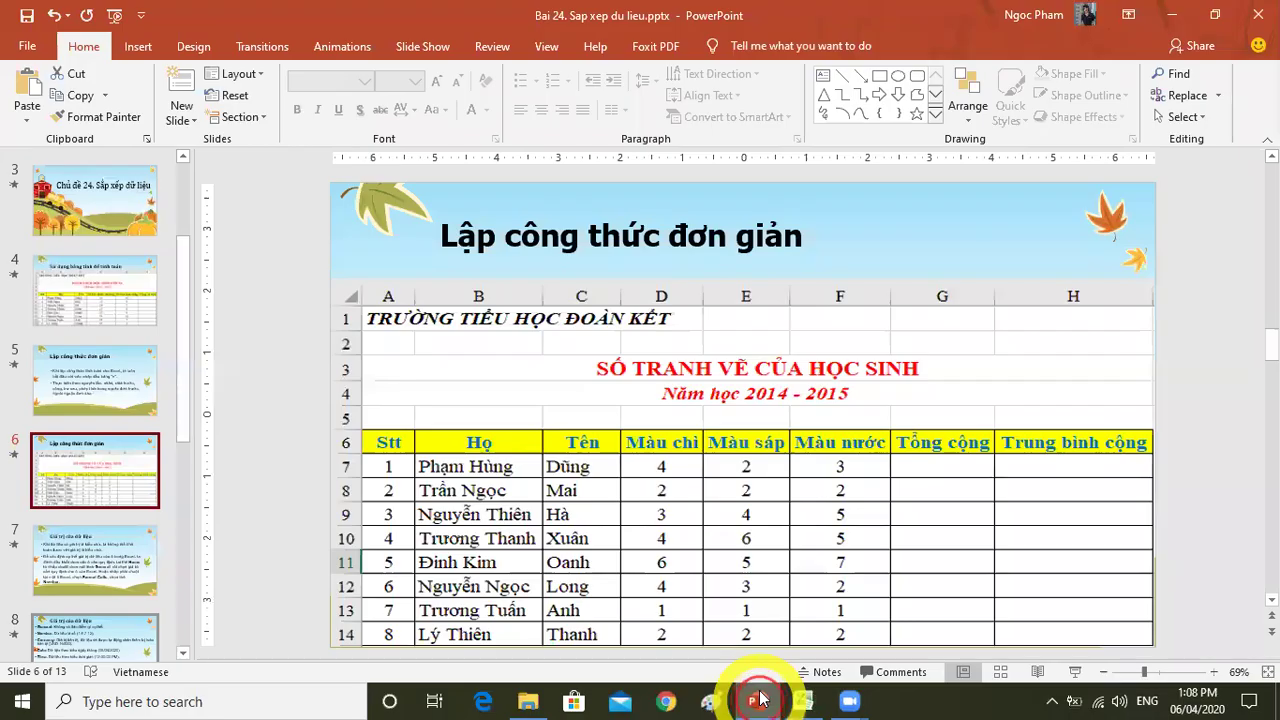
left_click(108, 572)
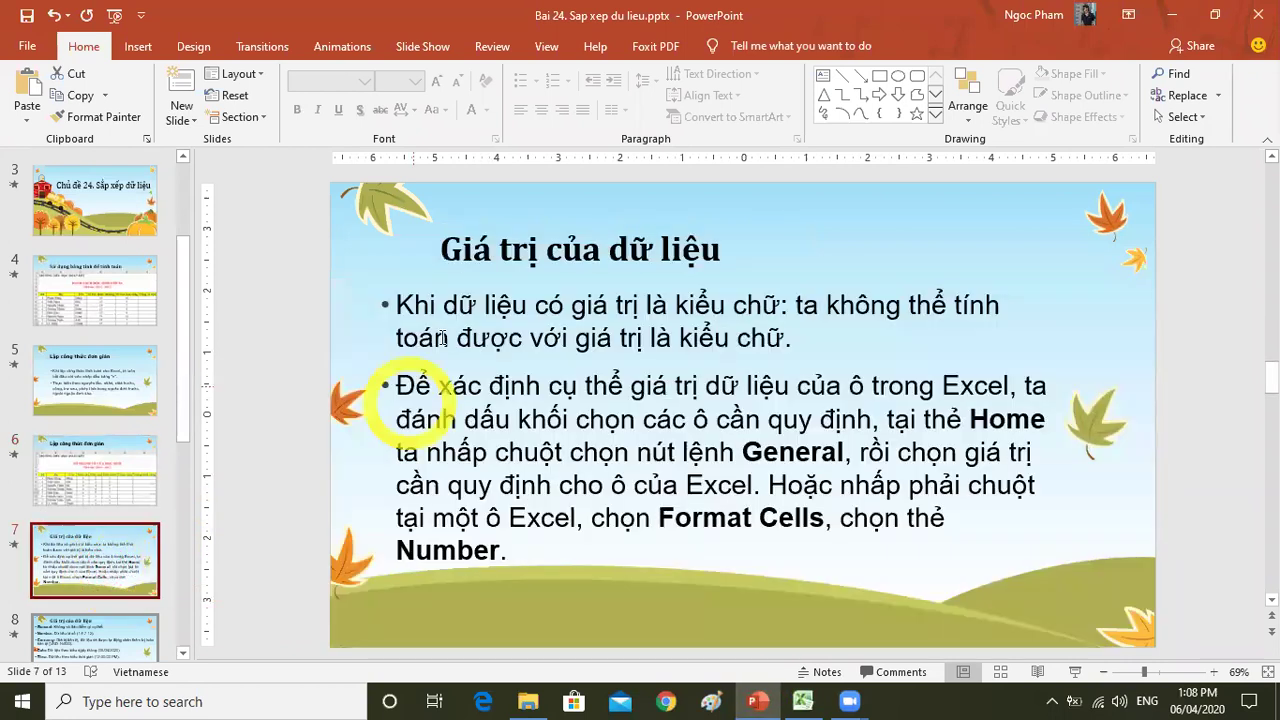
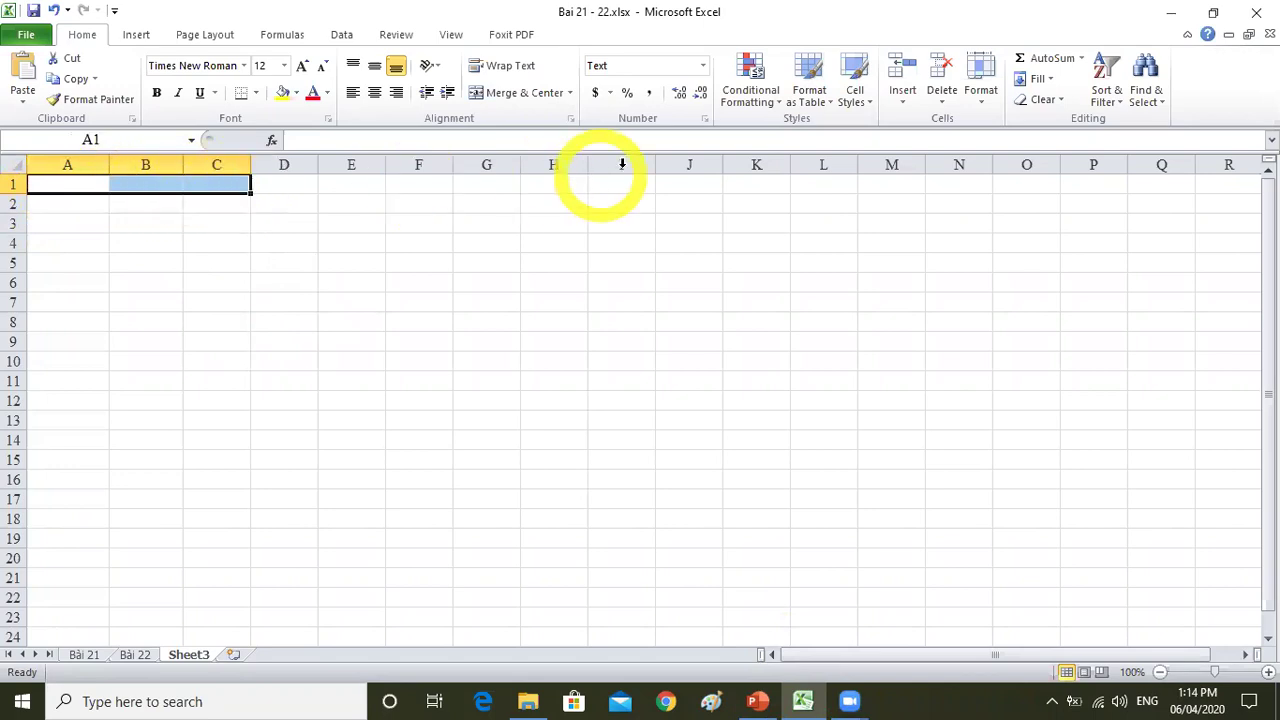
Apply the Text number format to the first-row cells
left_click(702, 66)
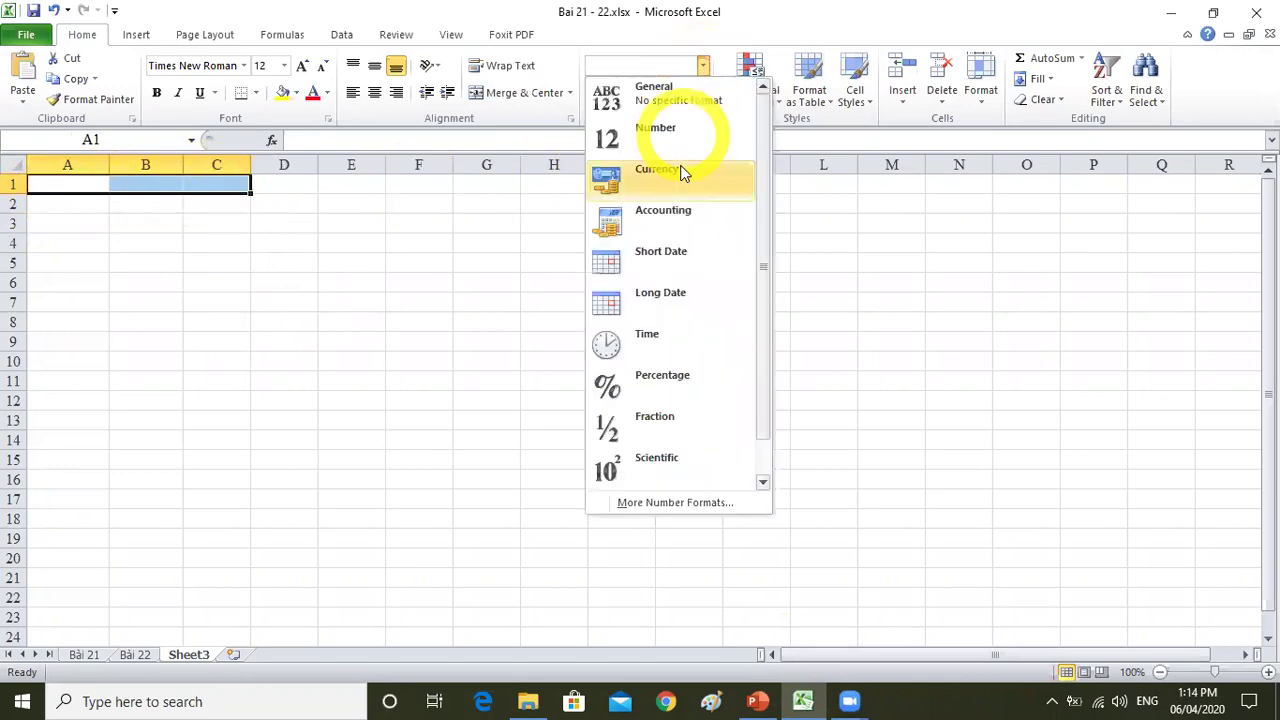
scroll(705, 320, "down", 1)
left_click(660, 462)
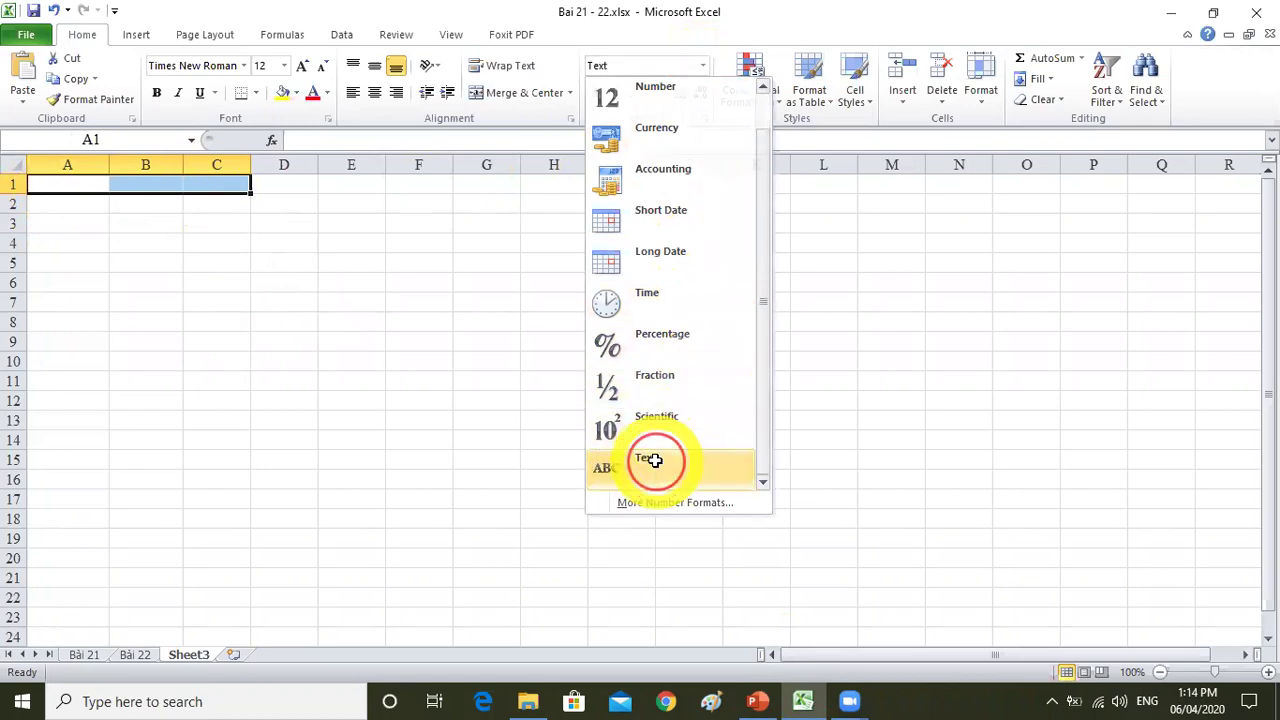
left_click(173, 224)
Enter 'Tieu hoc' in A1 and 'Lop 4' in B1
left_click(84, 184)
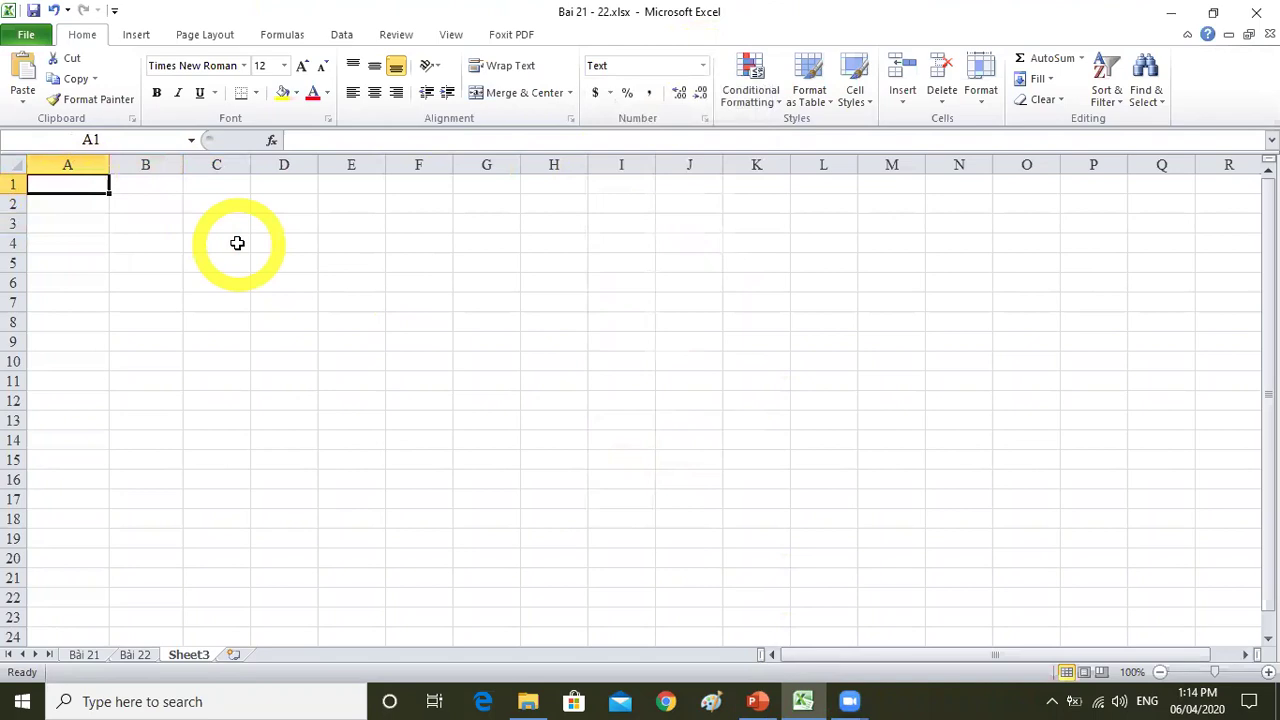
type("Tieu hoc")
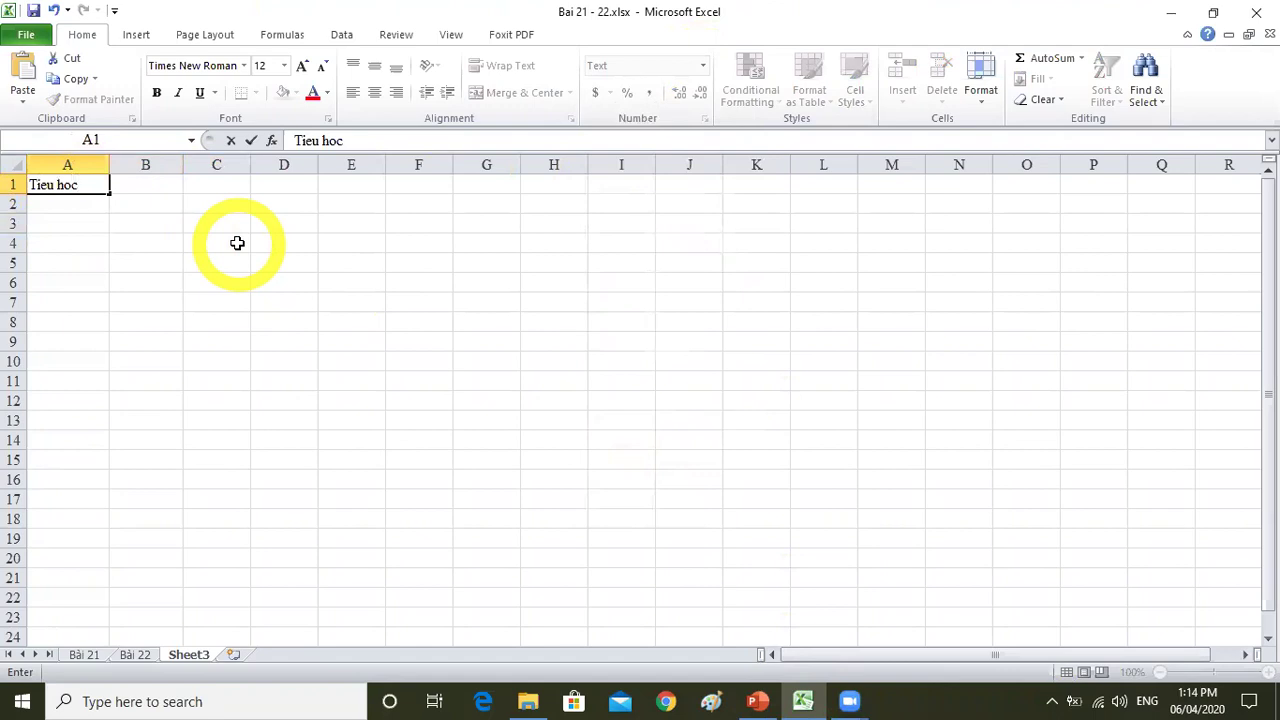
key("Return")
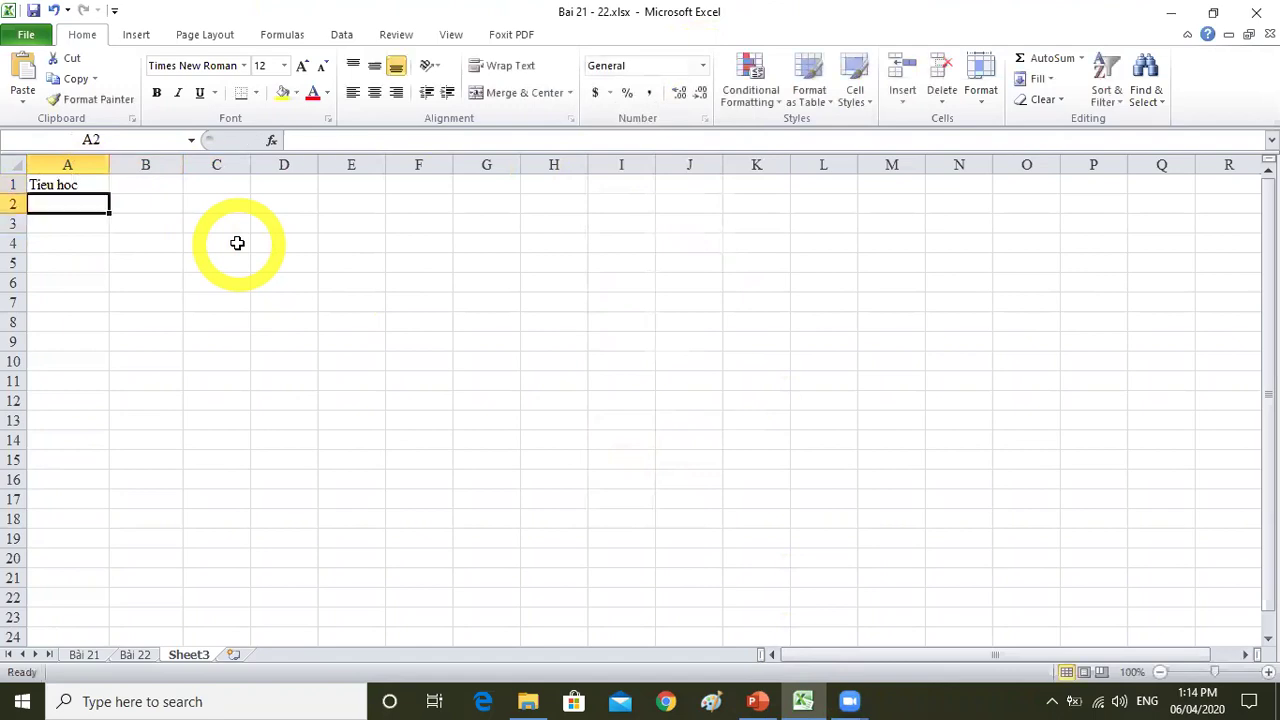
left_click(145, 185)
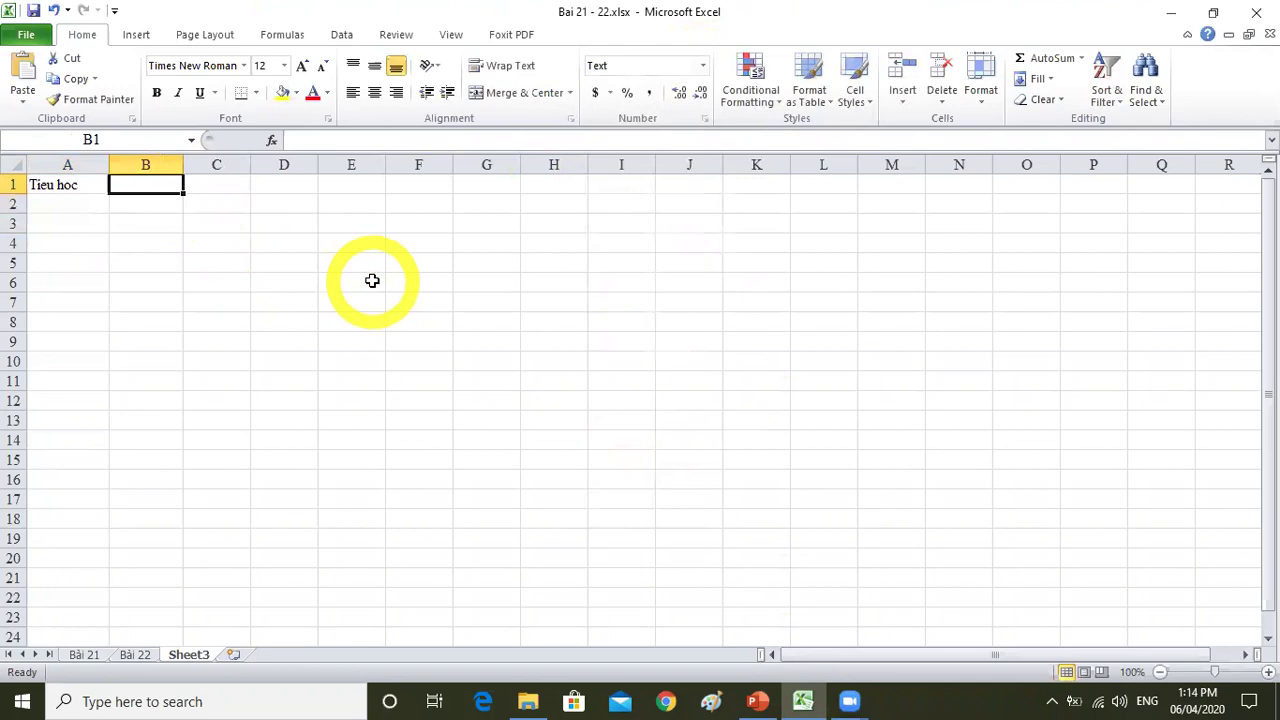
type("Lop 4")
key("Return")
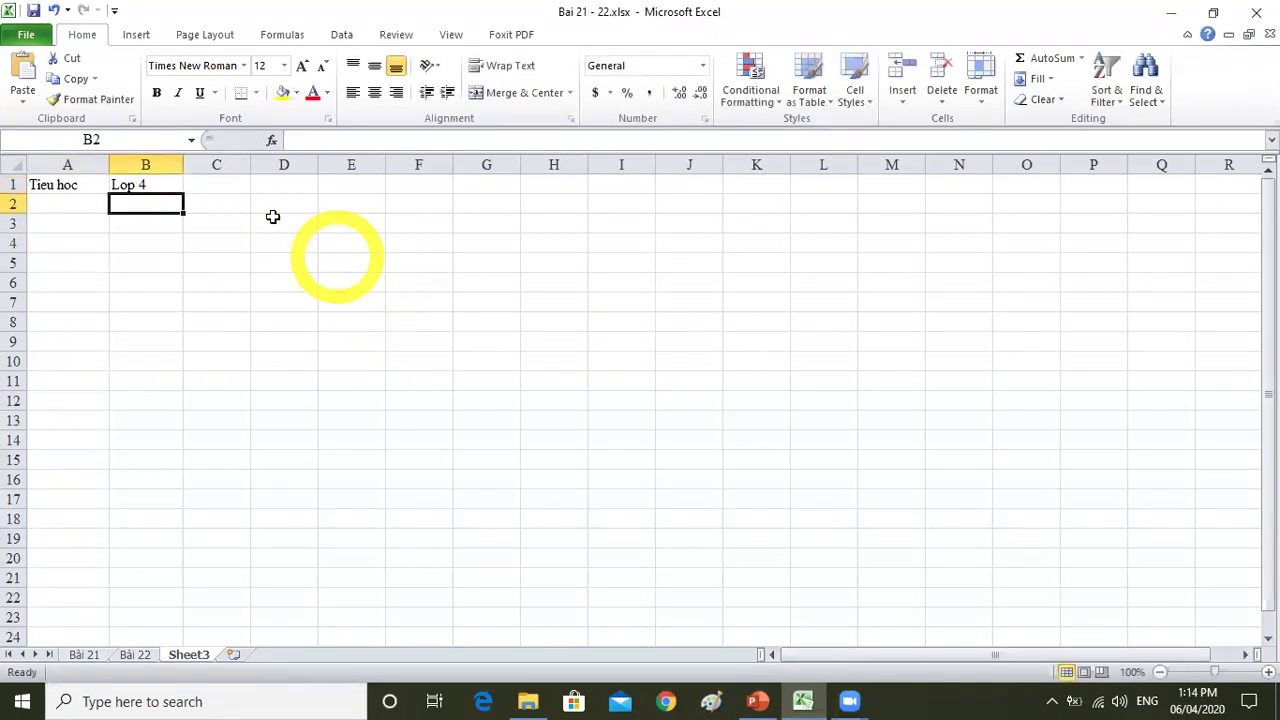
left_click(222, 186)
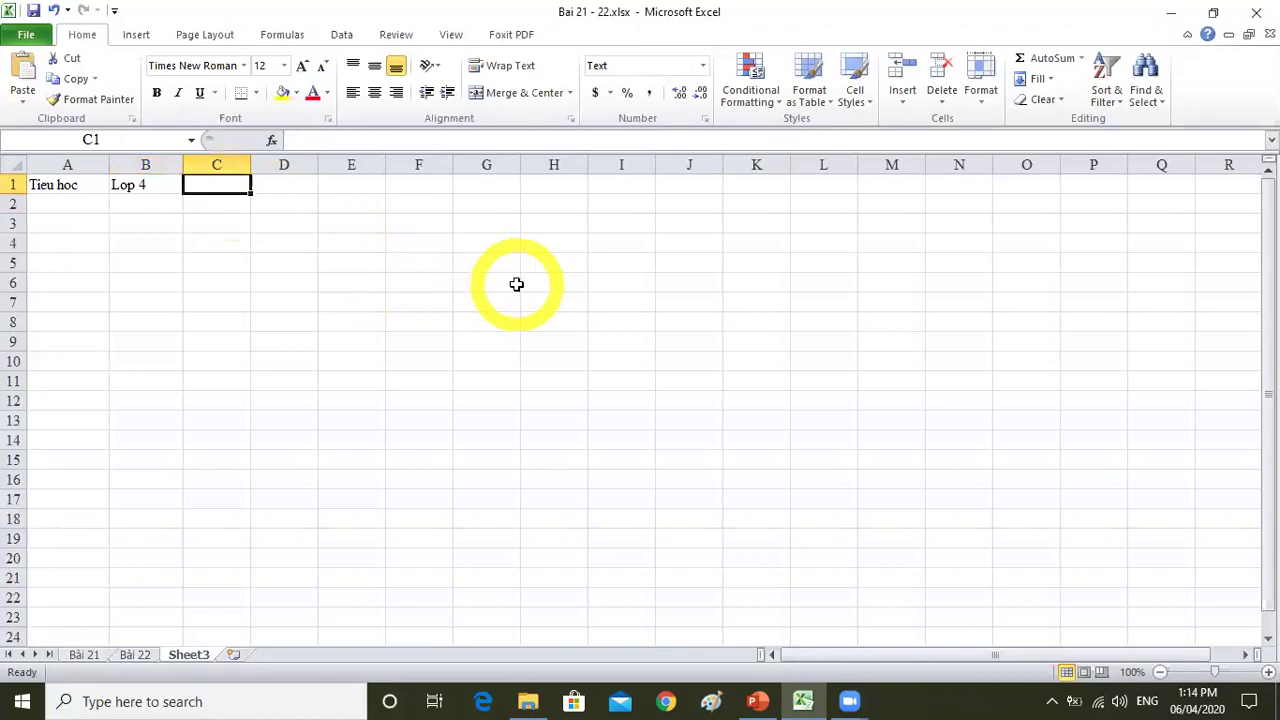
Enter the formula =A1&B1 in cell C1
type("=")
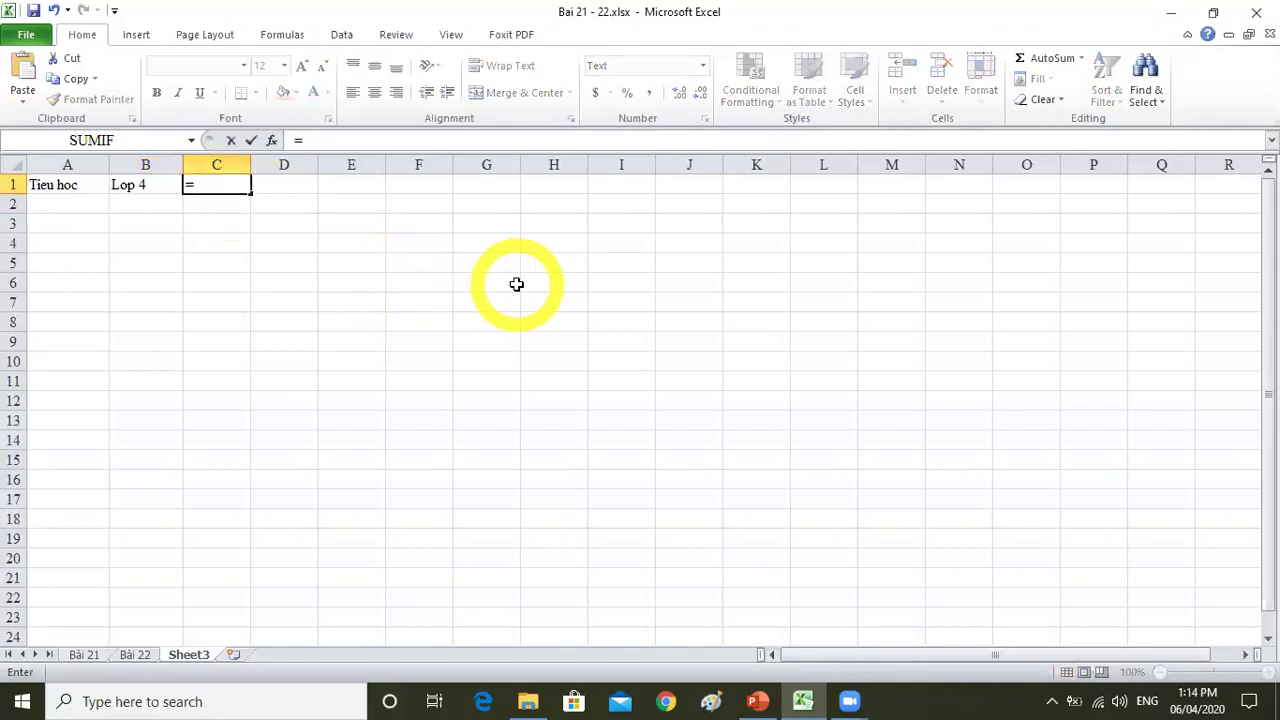
left_click(76, 186)
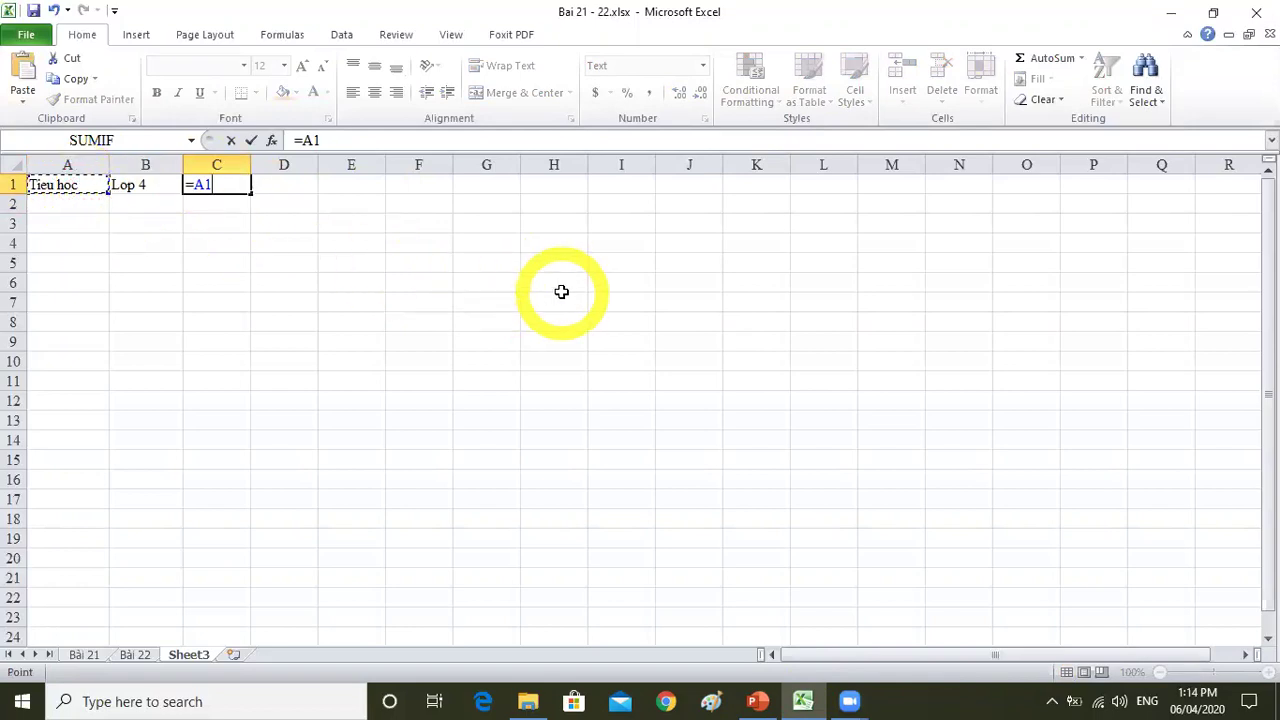
type("&")
left_click(147, 185)
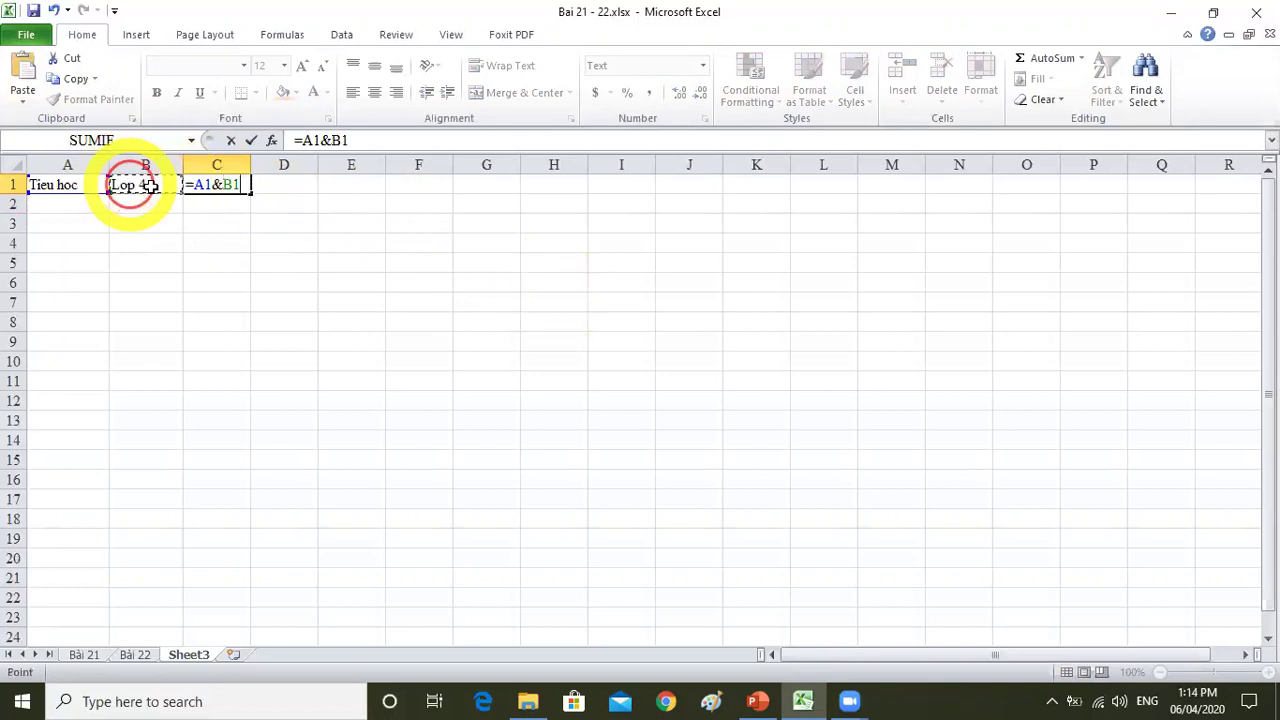
key("Return")
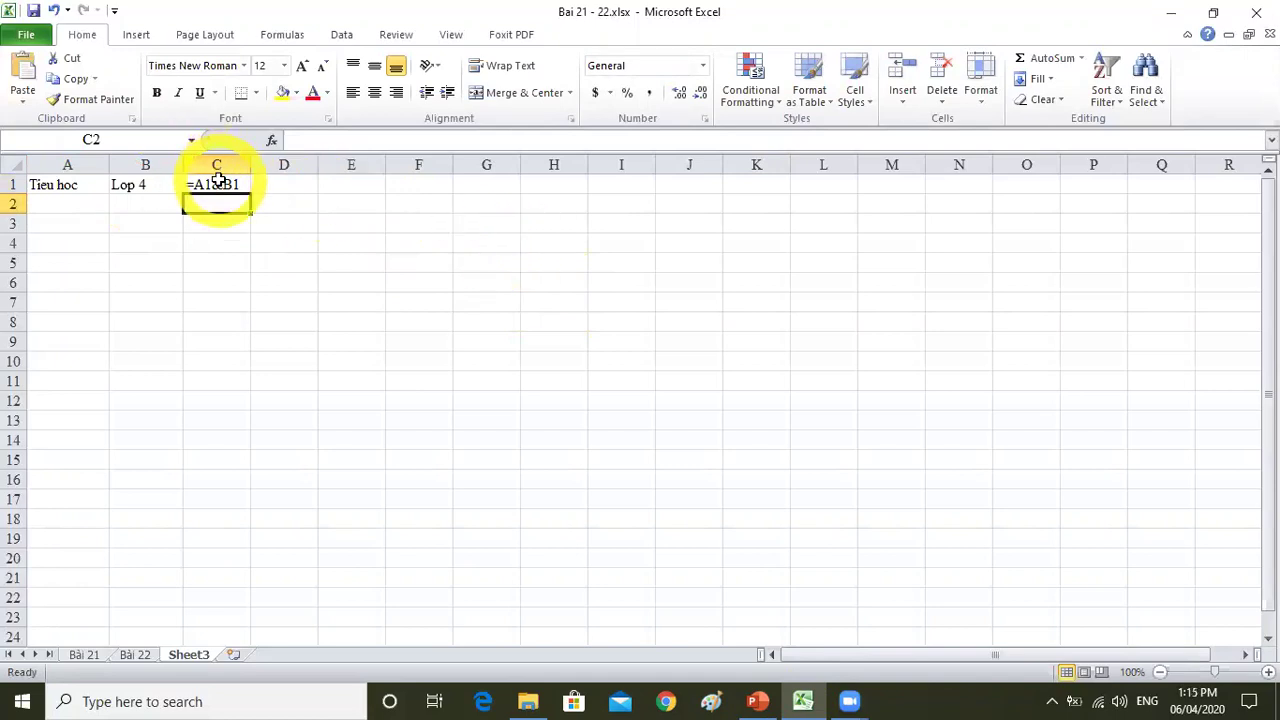
left_click(218, 183)
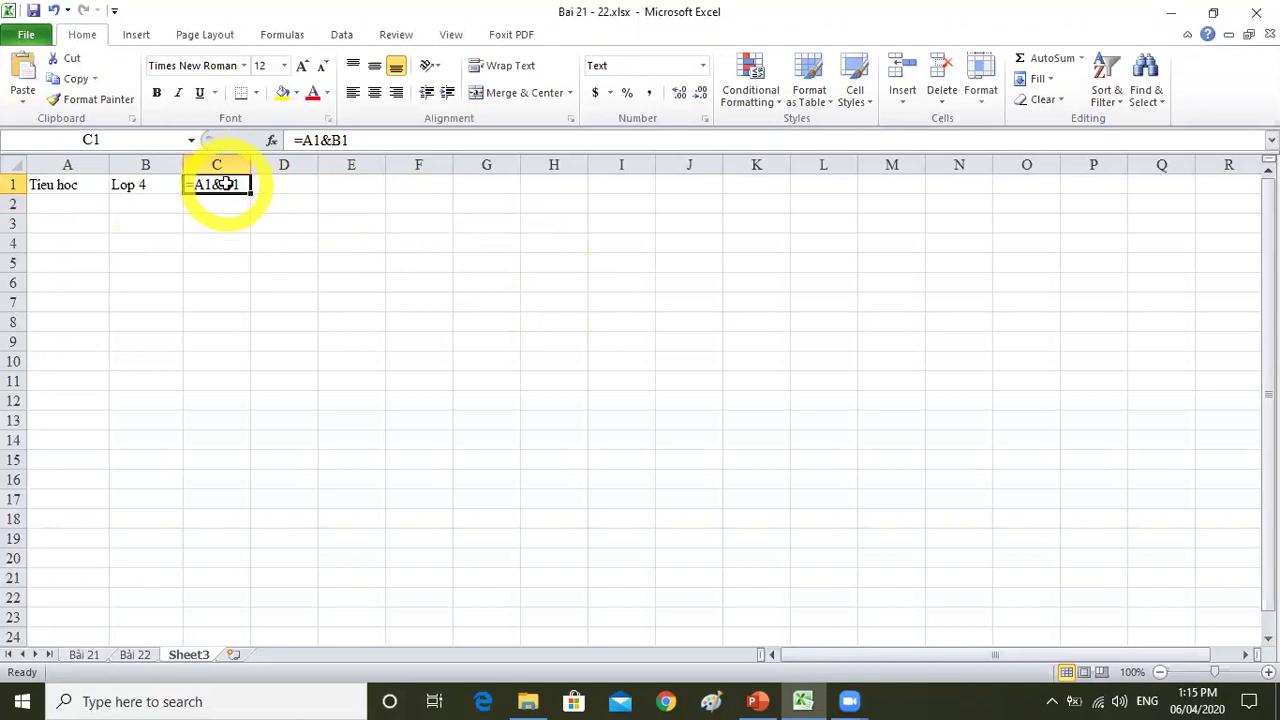
Switch C1's number format to General and check the contents of A1 and B1
left_click(702, 65)
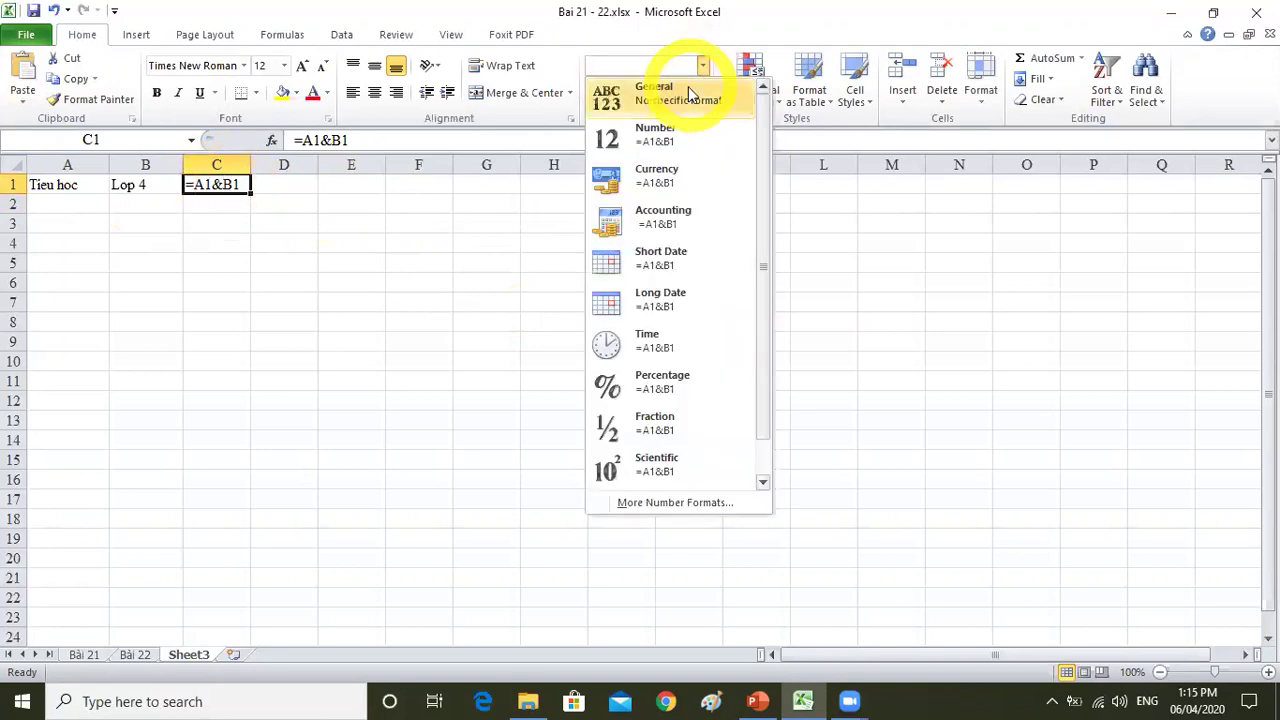
left_click(686, 100)
left_click(537, 220)
left_click(215, 188)
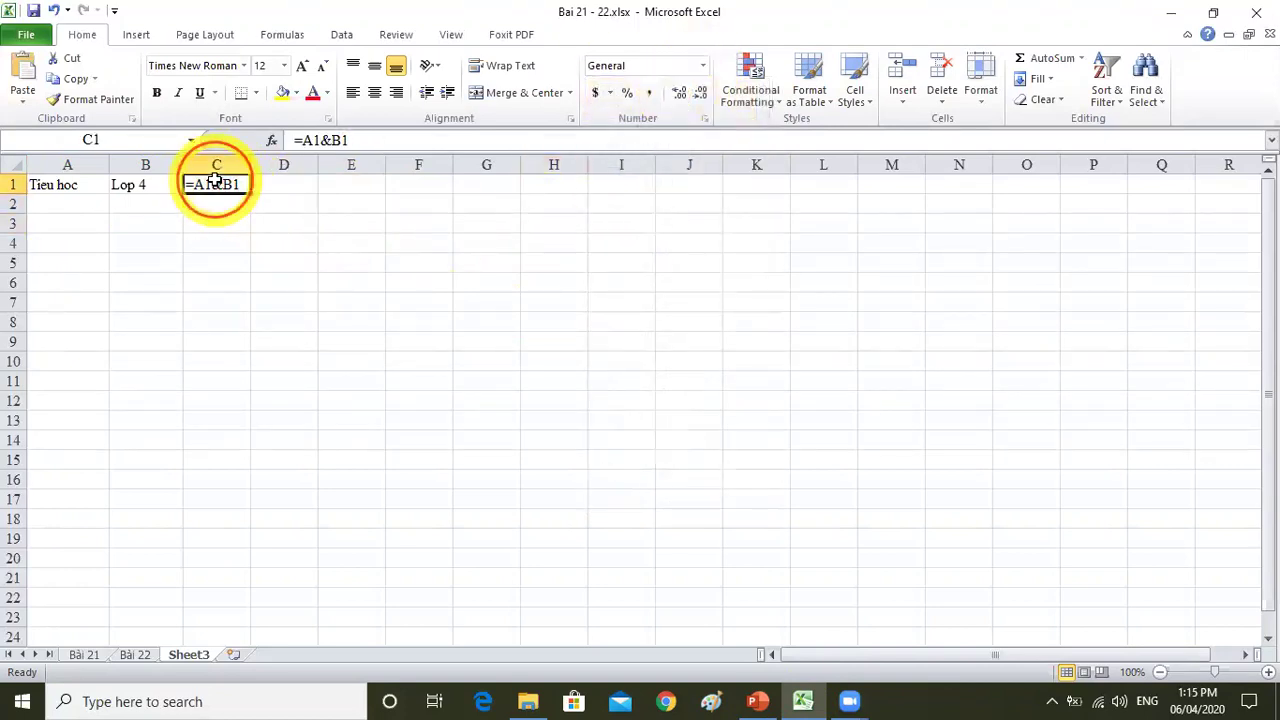
left_click(155, 186)
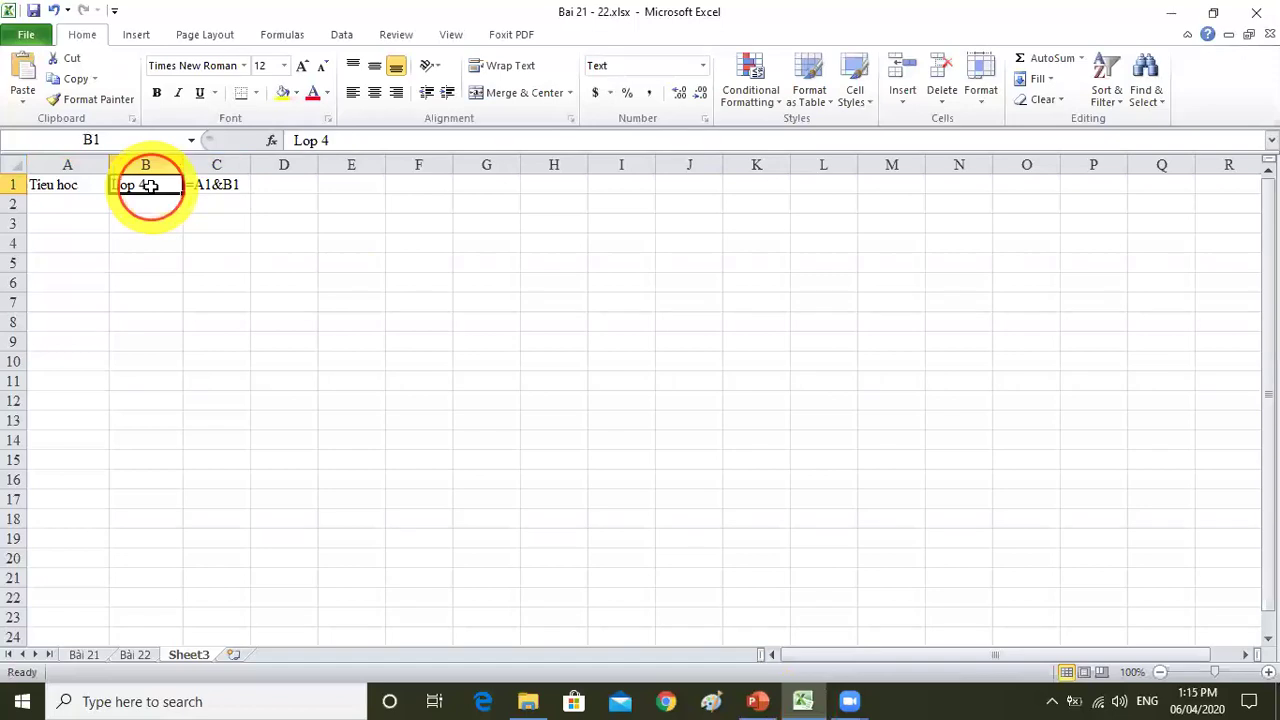
left_click(82, 188)
left_click(214, 188)
Erase the text-formatted formula from C1, leaving the cell blank
double_click(216, 187)
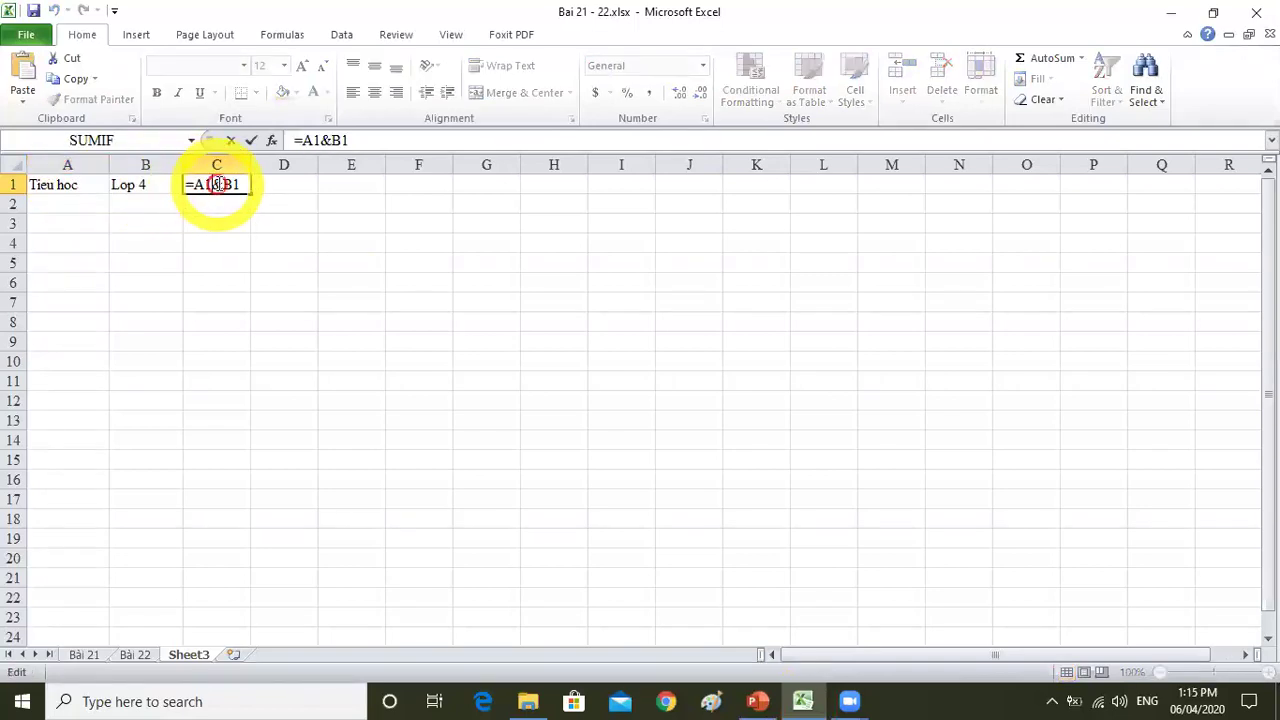
left_click(220, 186)
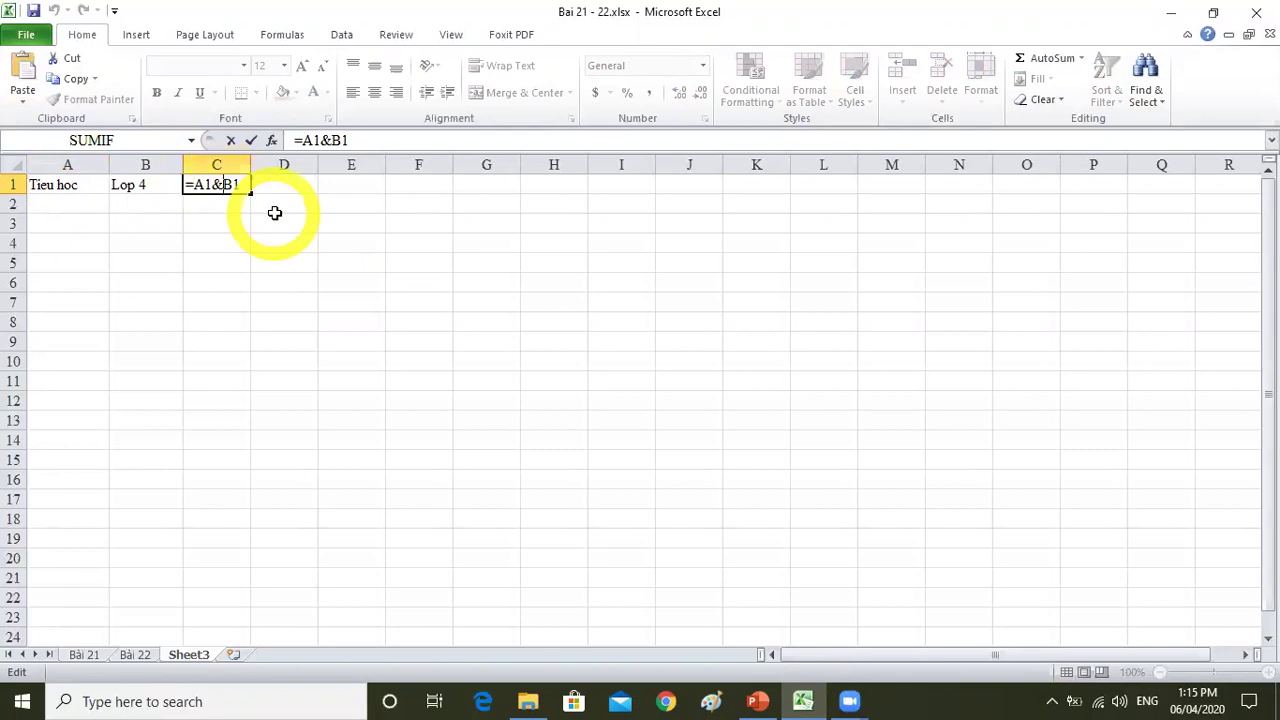
left_click(278, 221)
left_click(251, 184)
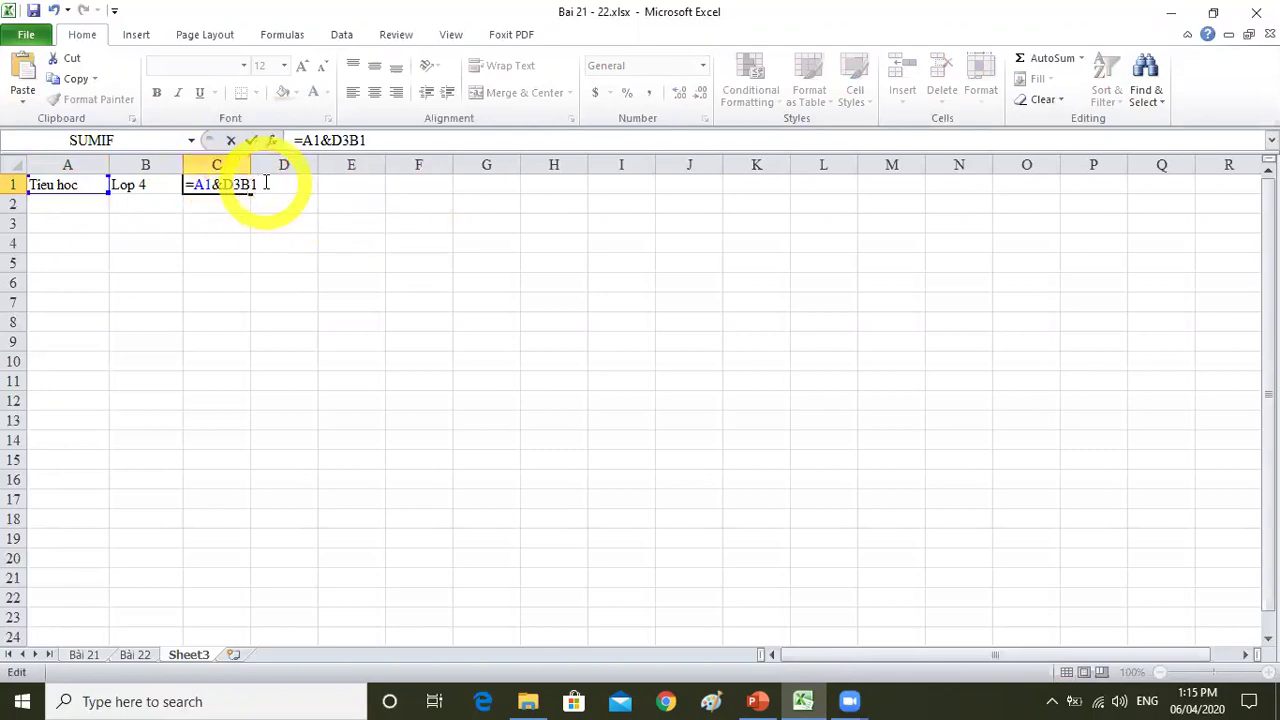
key("BackSpace")
key("BackSpace")
key("BackSpace")
key("BackSpace")
key("BackSpace")
key("BackSpace")
key("BackSpace")
key("Return")
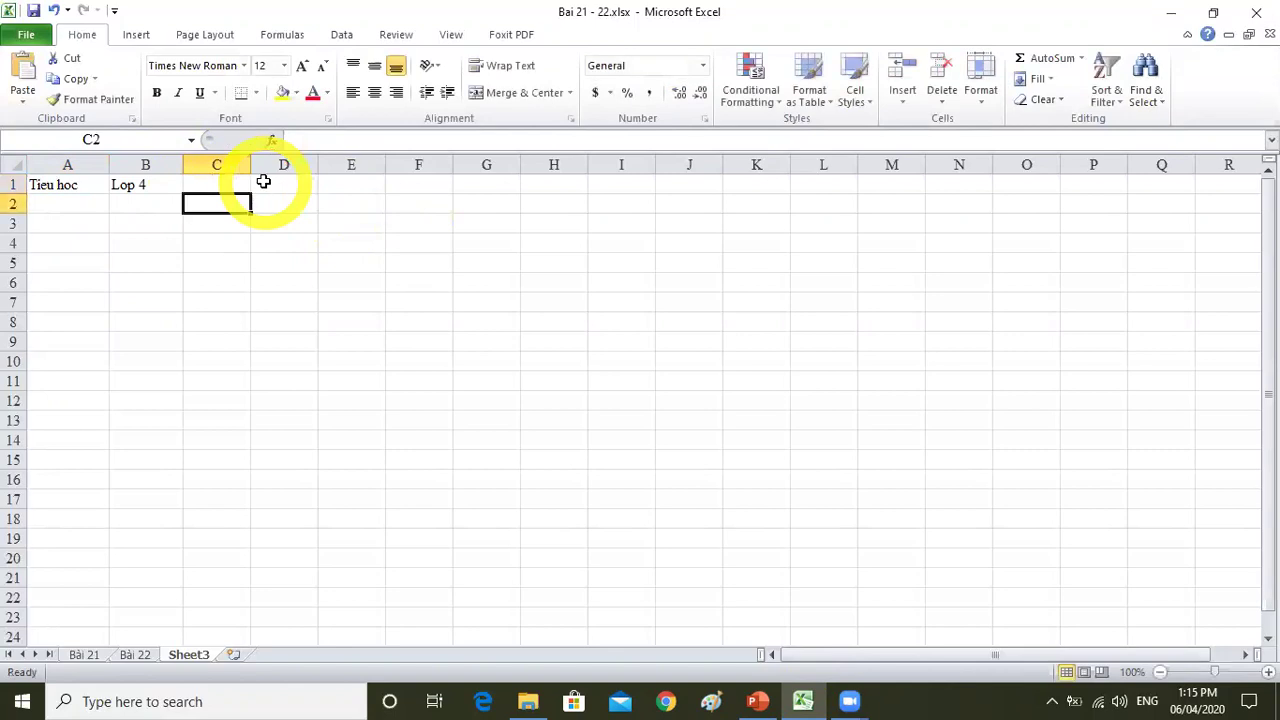
Re-enter =A1&B1 in C1 to show 'Tieu hocLop 4' and autofit column C
left_click(218, 181)
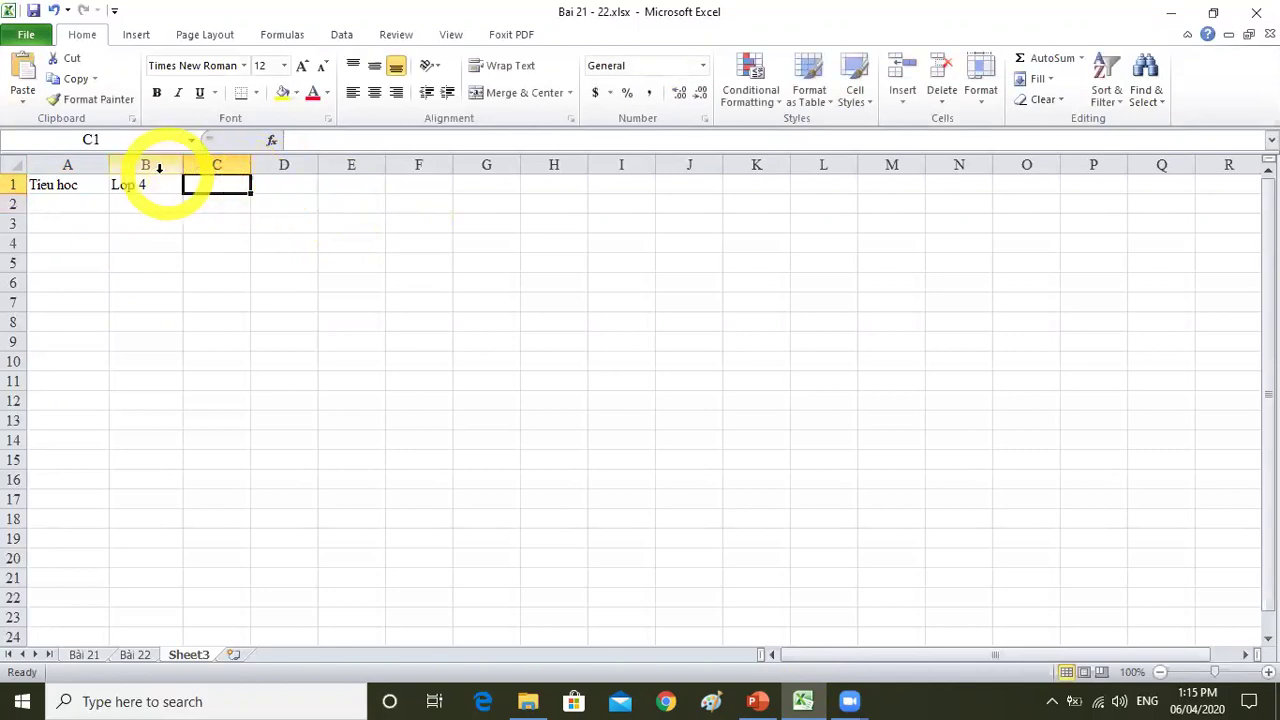
type("=")
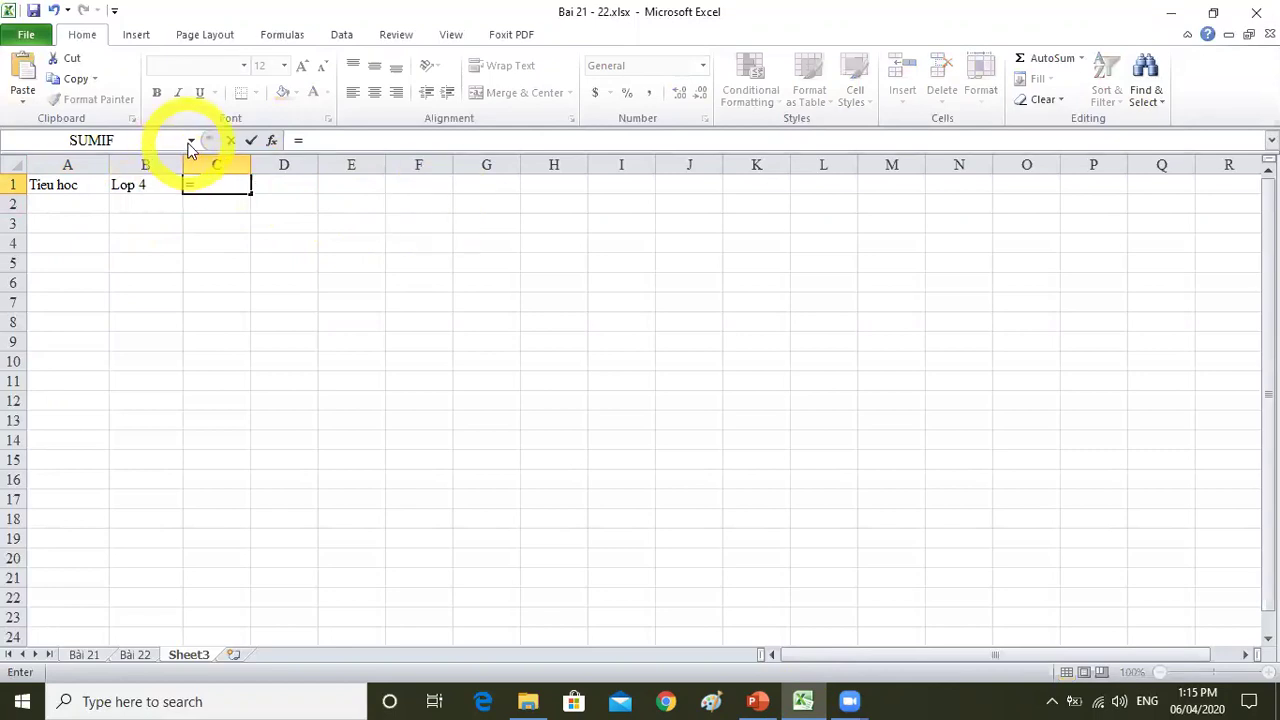
left_click(62, 186)
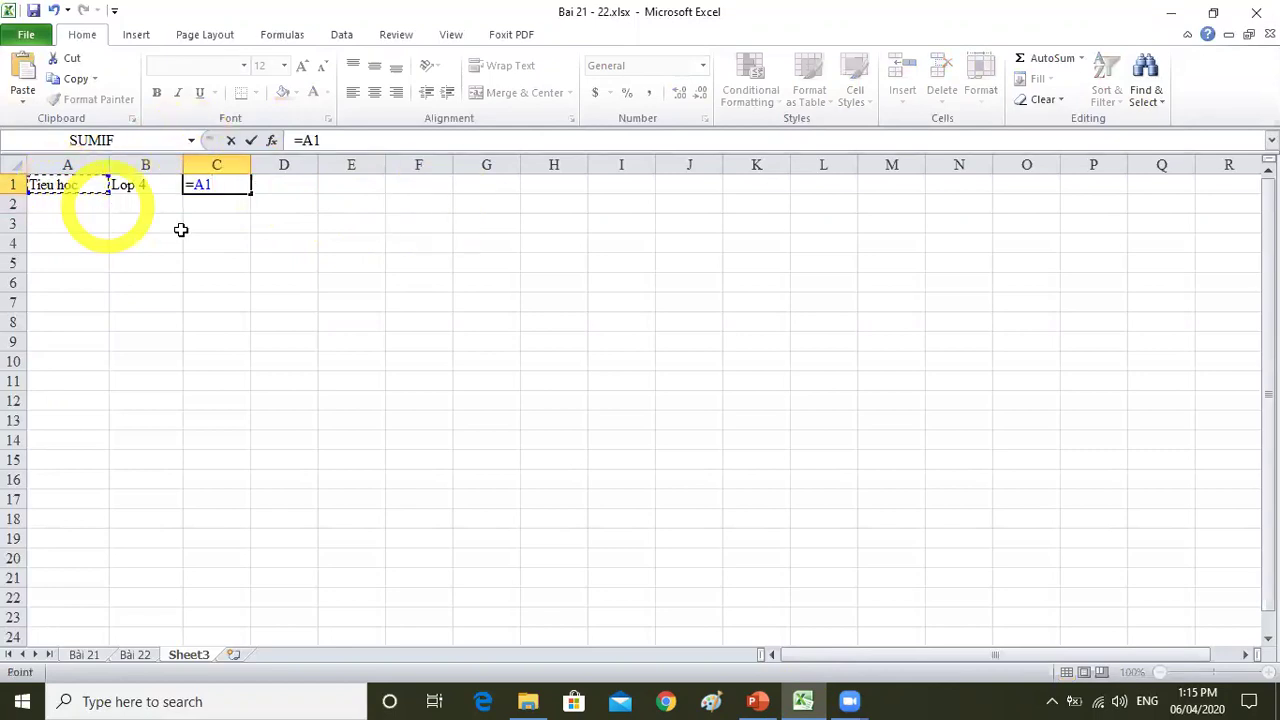
type("&")
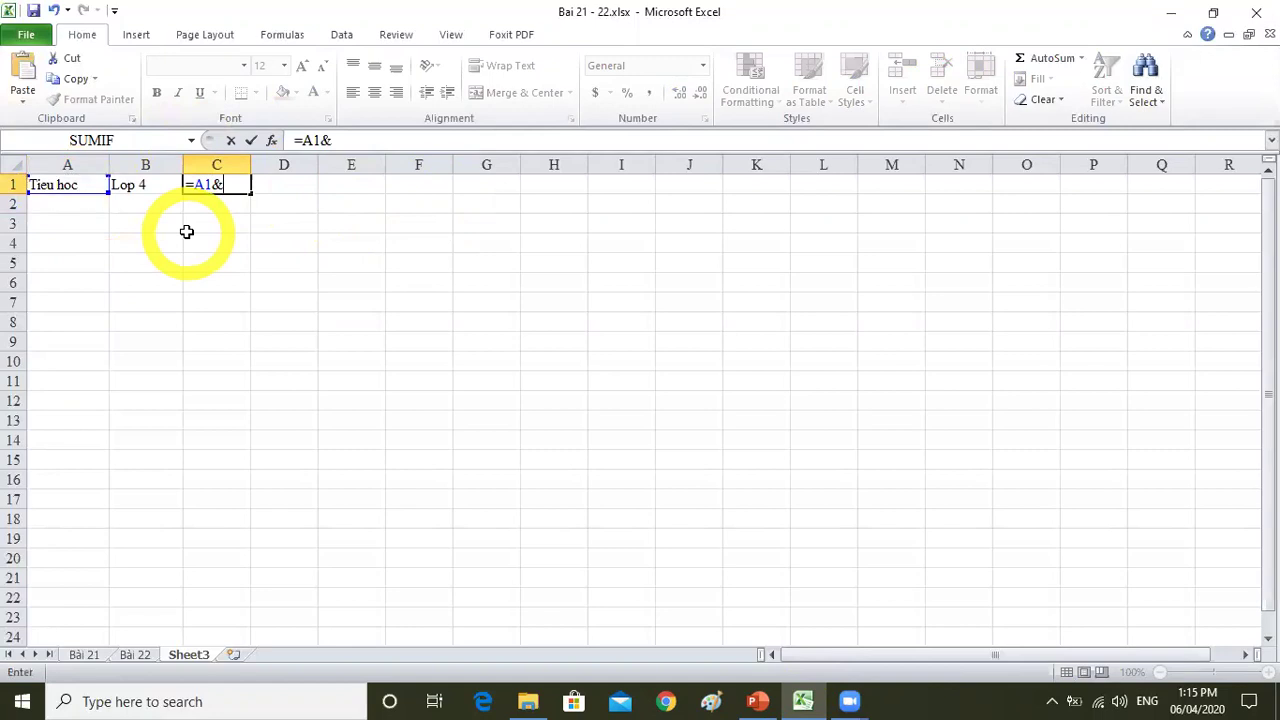
left_click(160, 188)
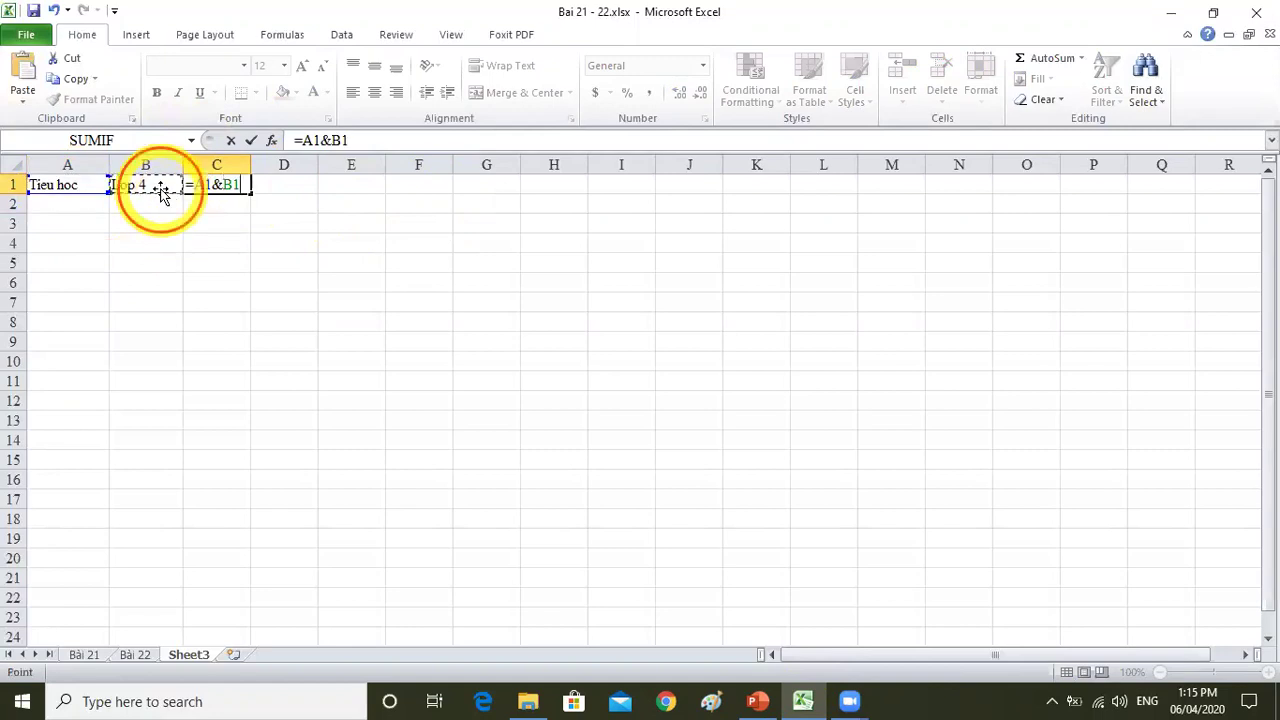
key("Return")
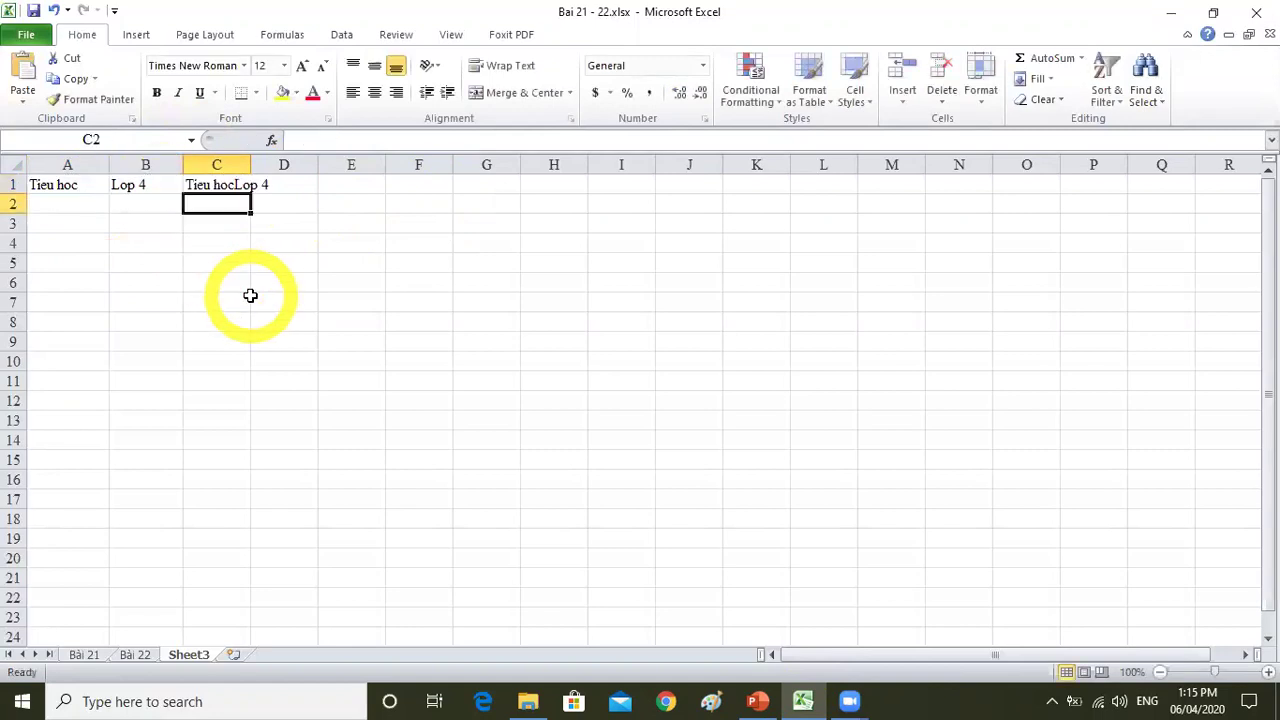
left_click(217, 186)
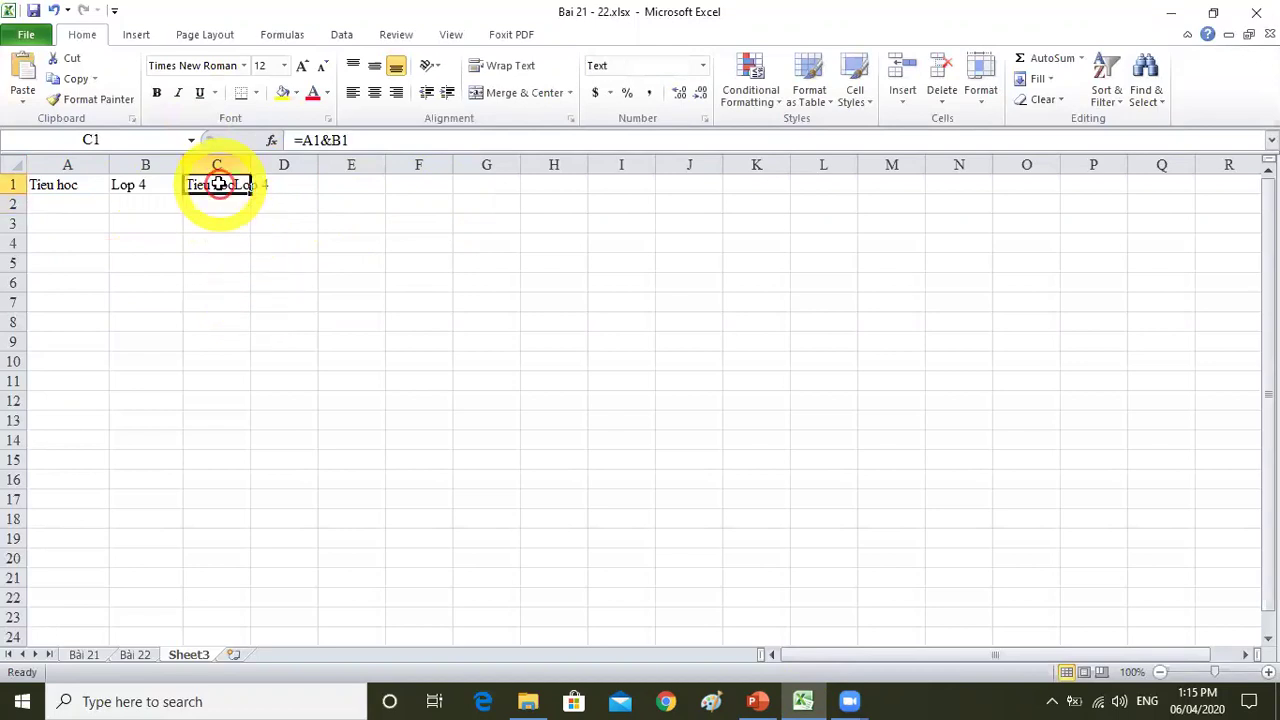
left_click_drag(251, 166, 251, 167)
double_click(251, 166)
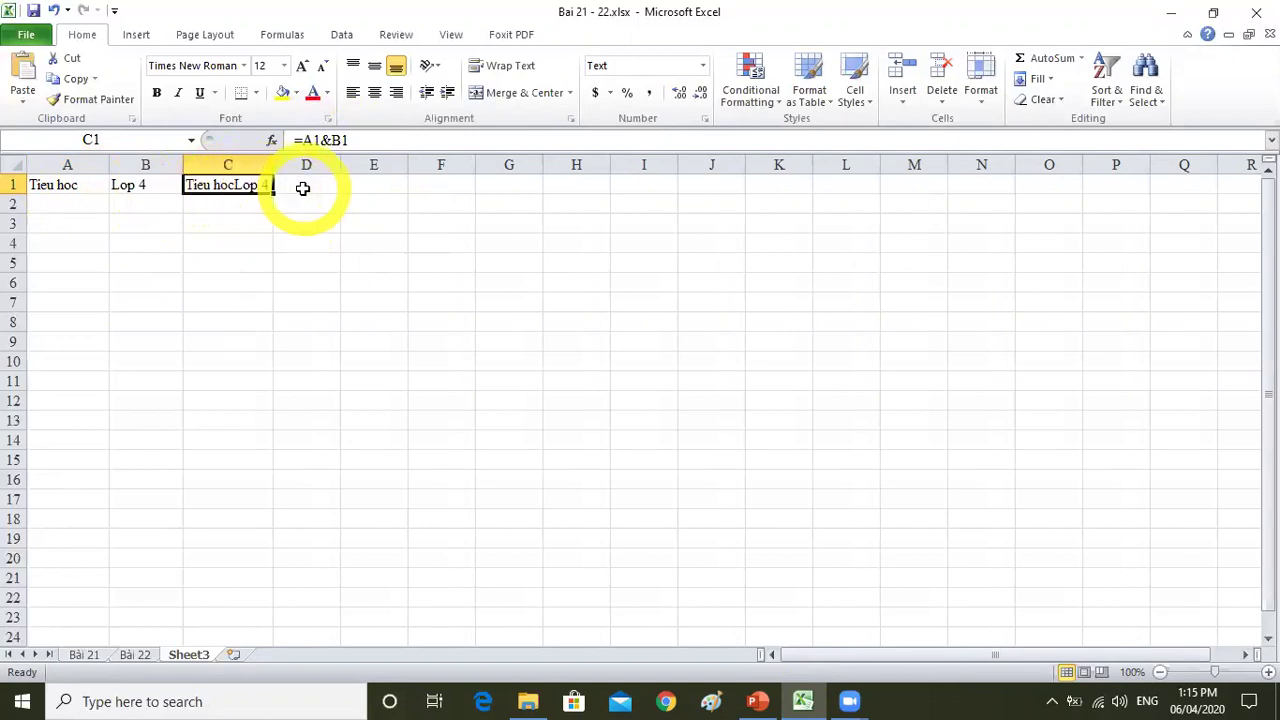
Enter the student's family and middle name in A2 and the given name in B2
left_click(70, 203)
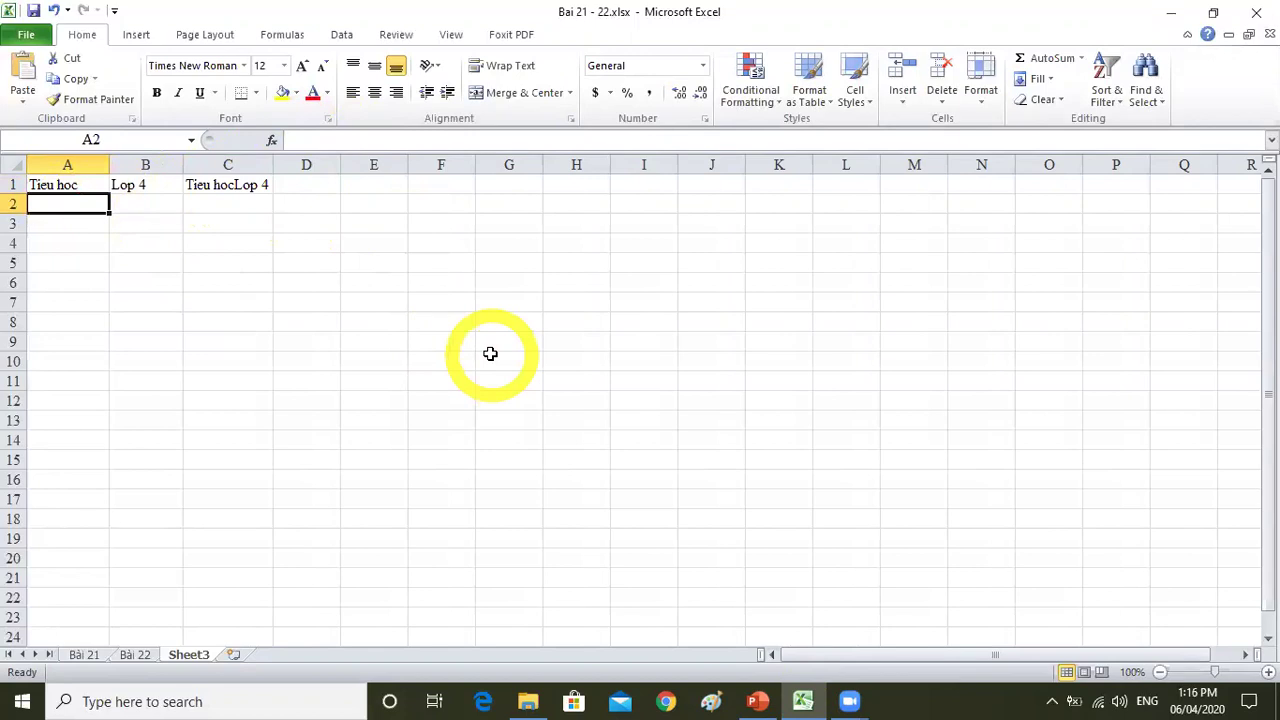
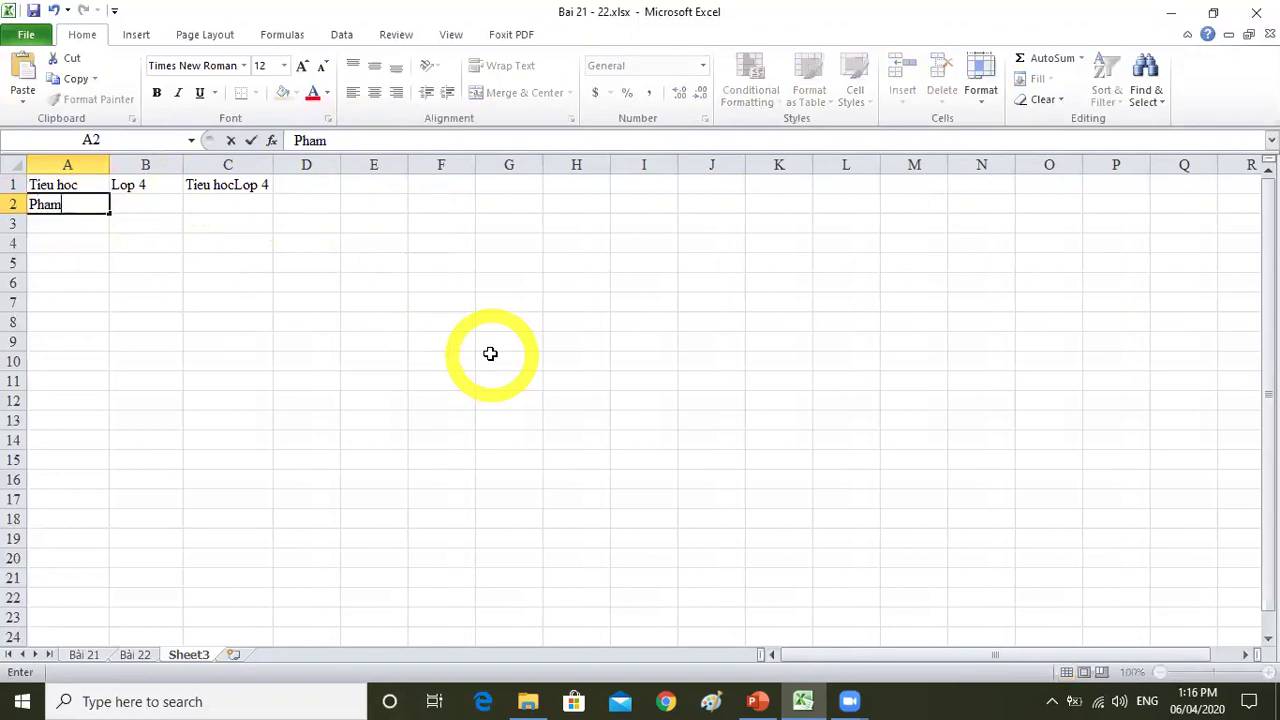
key("Return")
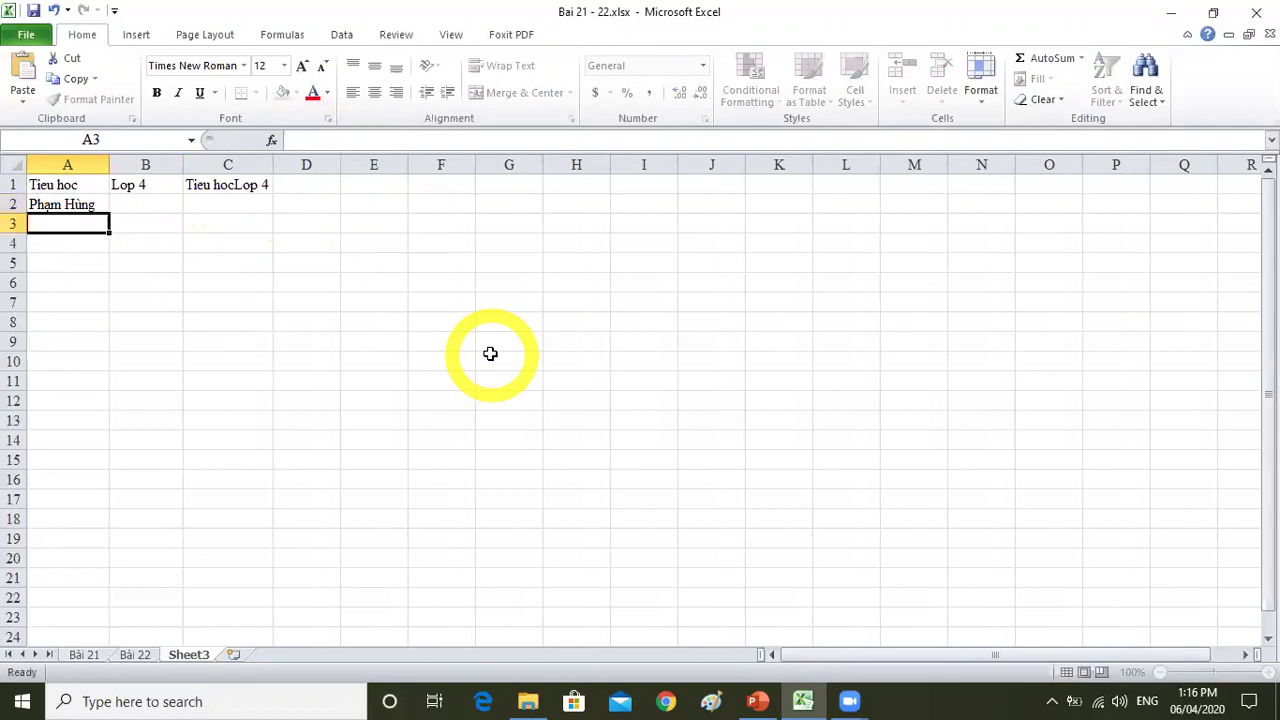
left_click(142, 202)
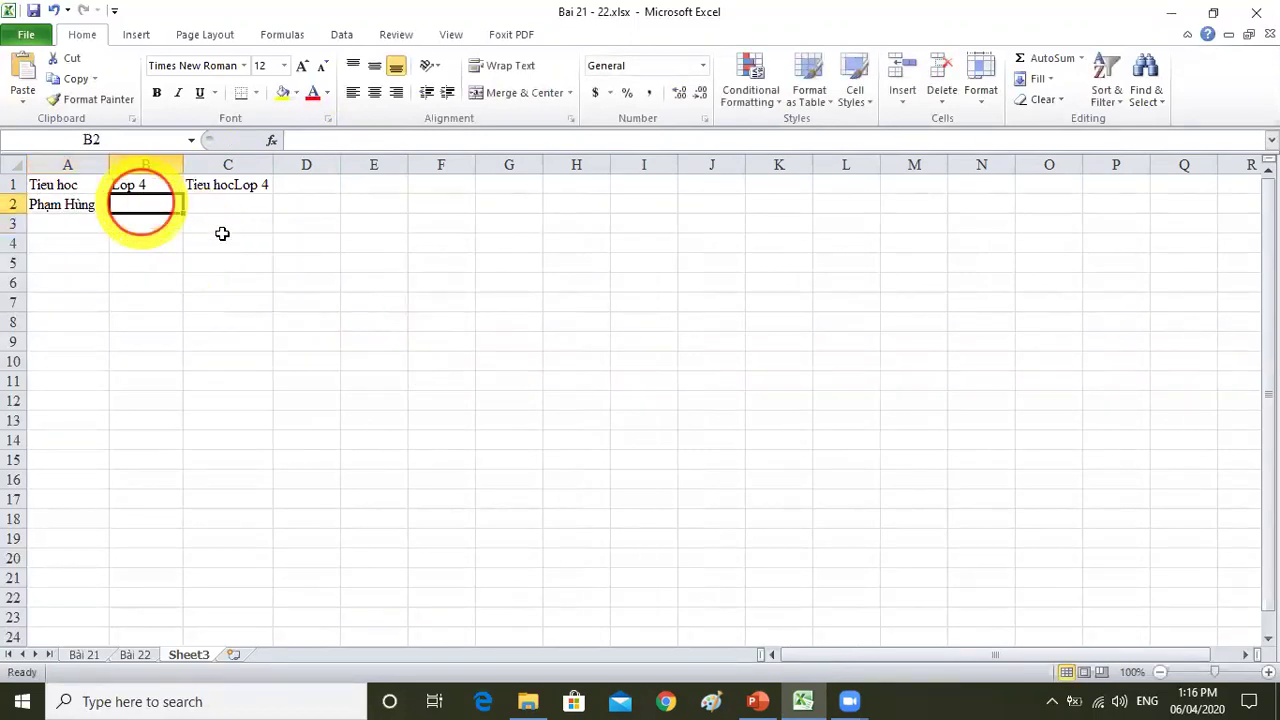
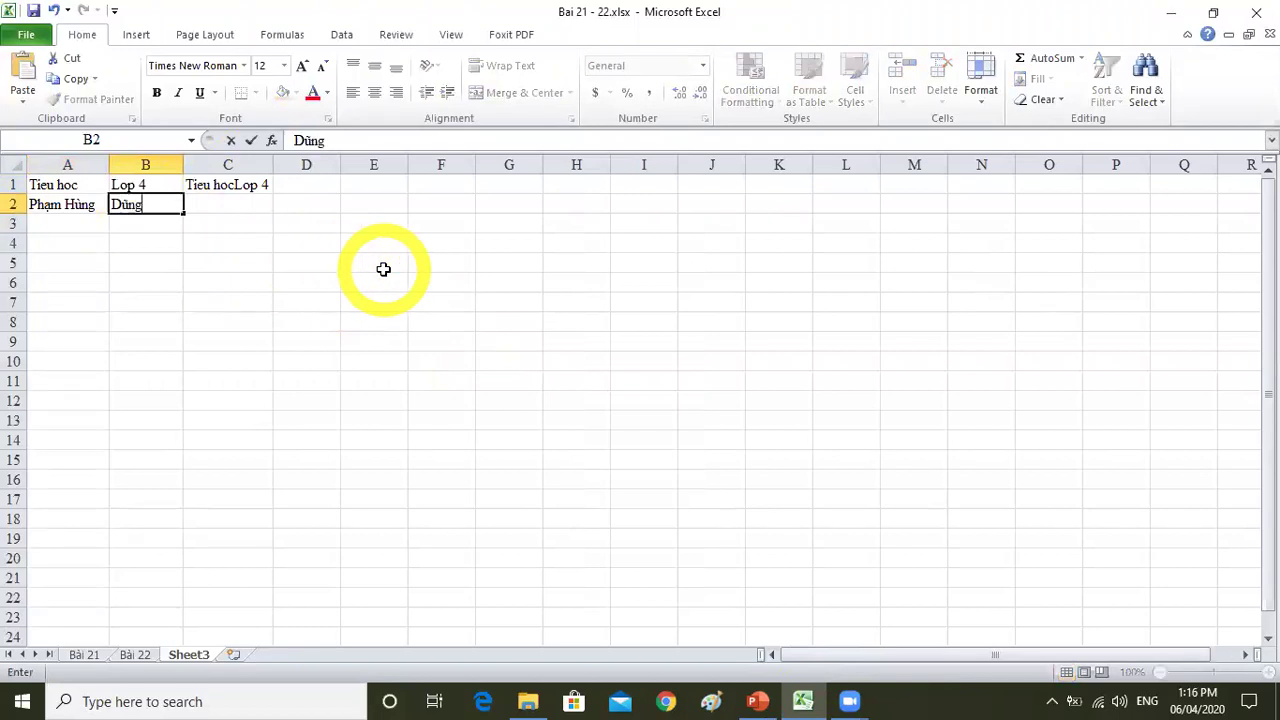
key("Return")
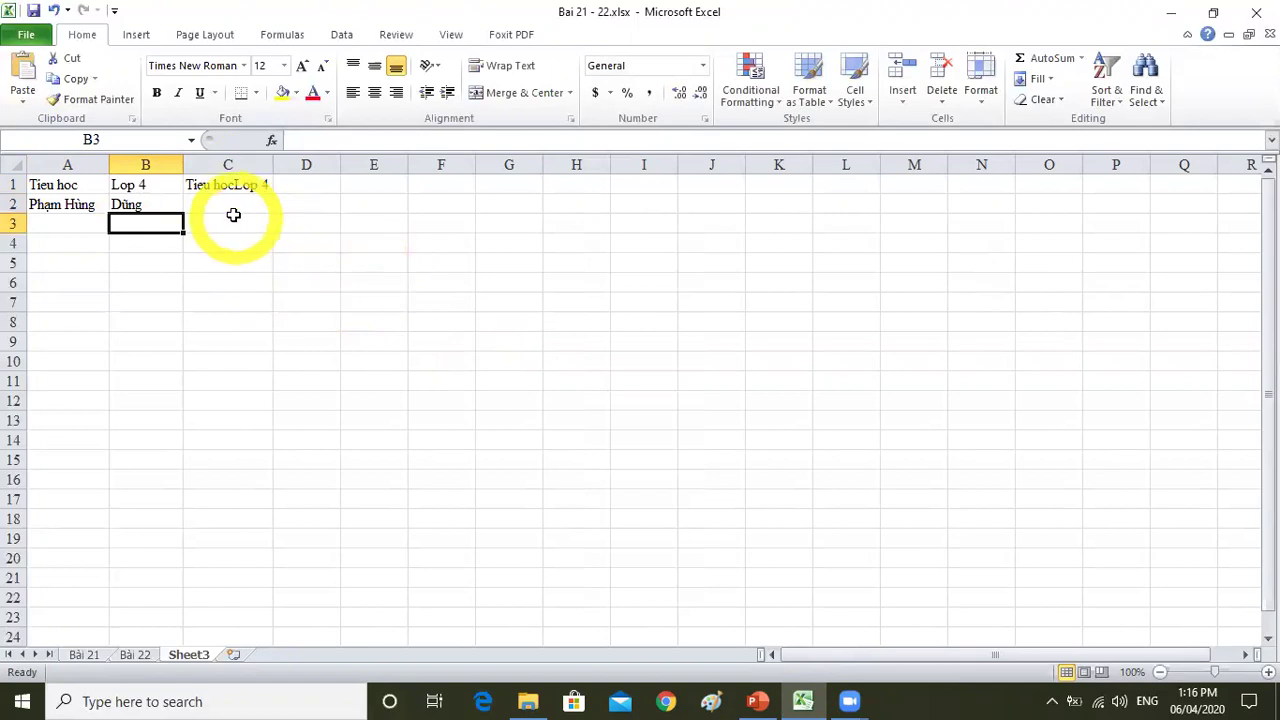
left_click(227, 207)
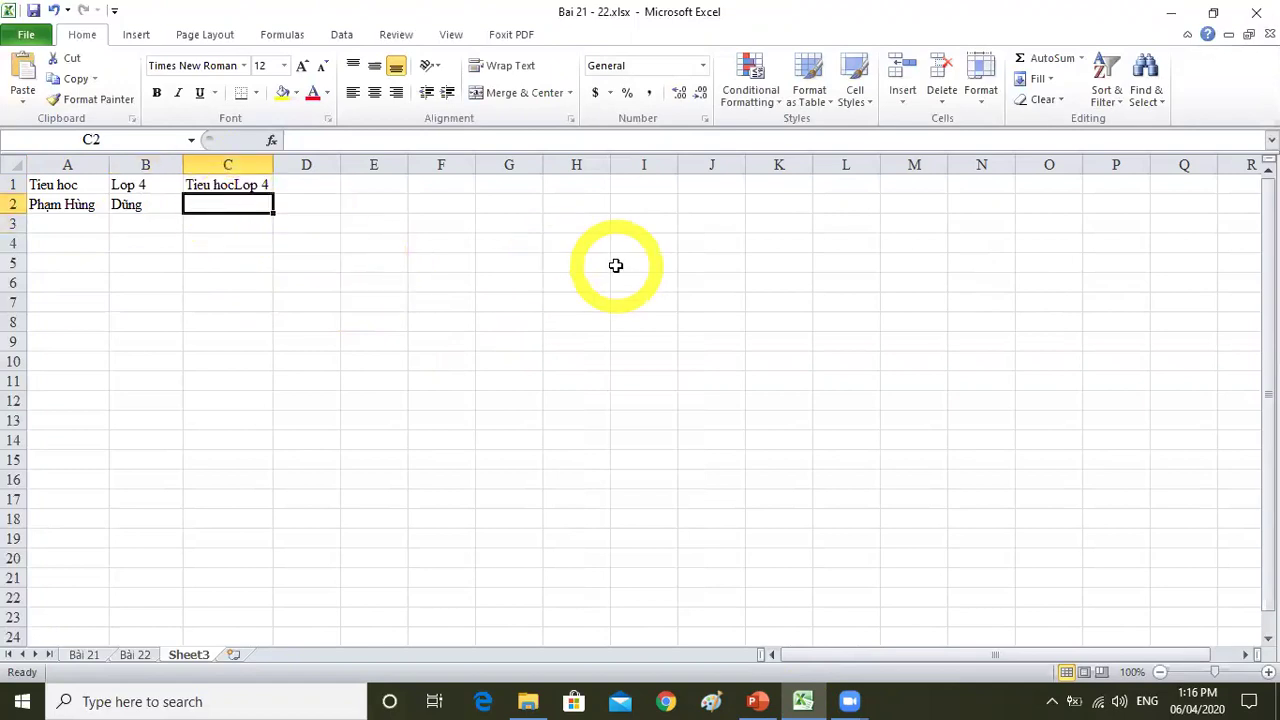
Join A2 and B2 with a space via =A2&" "&B2 in C2 and autofit column C
type("=")
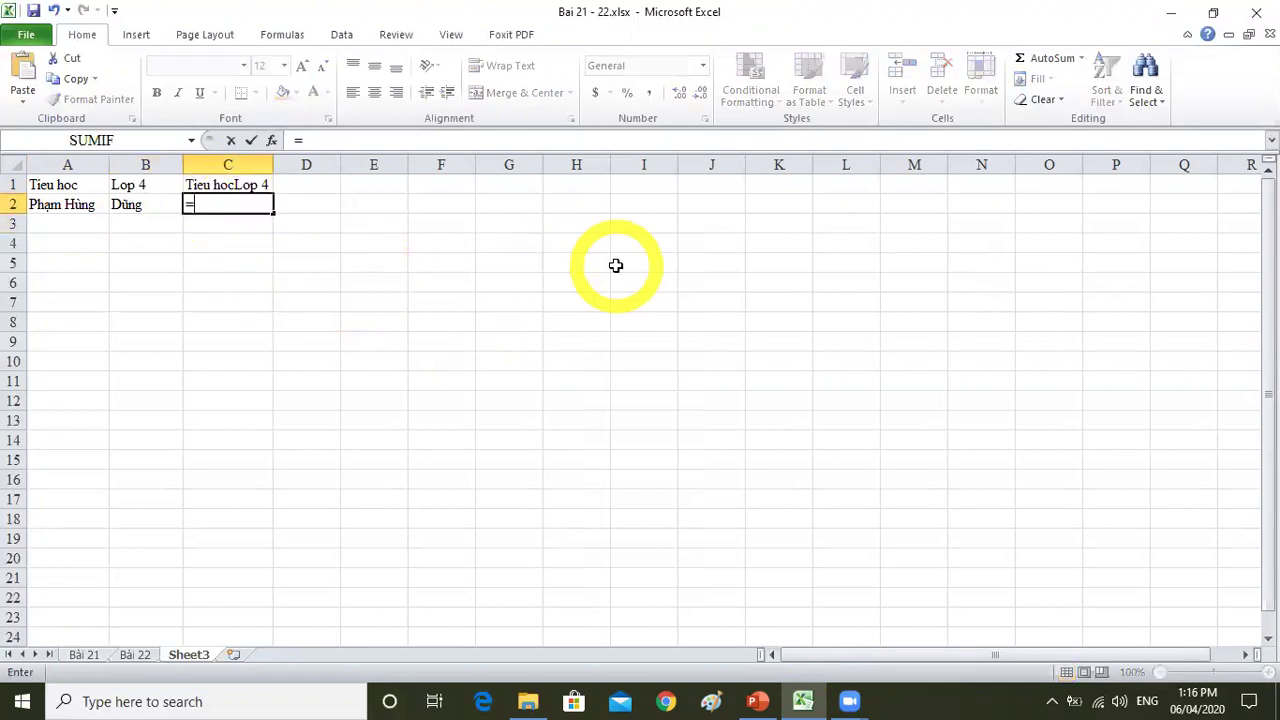
left_click(76, 206)
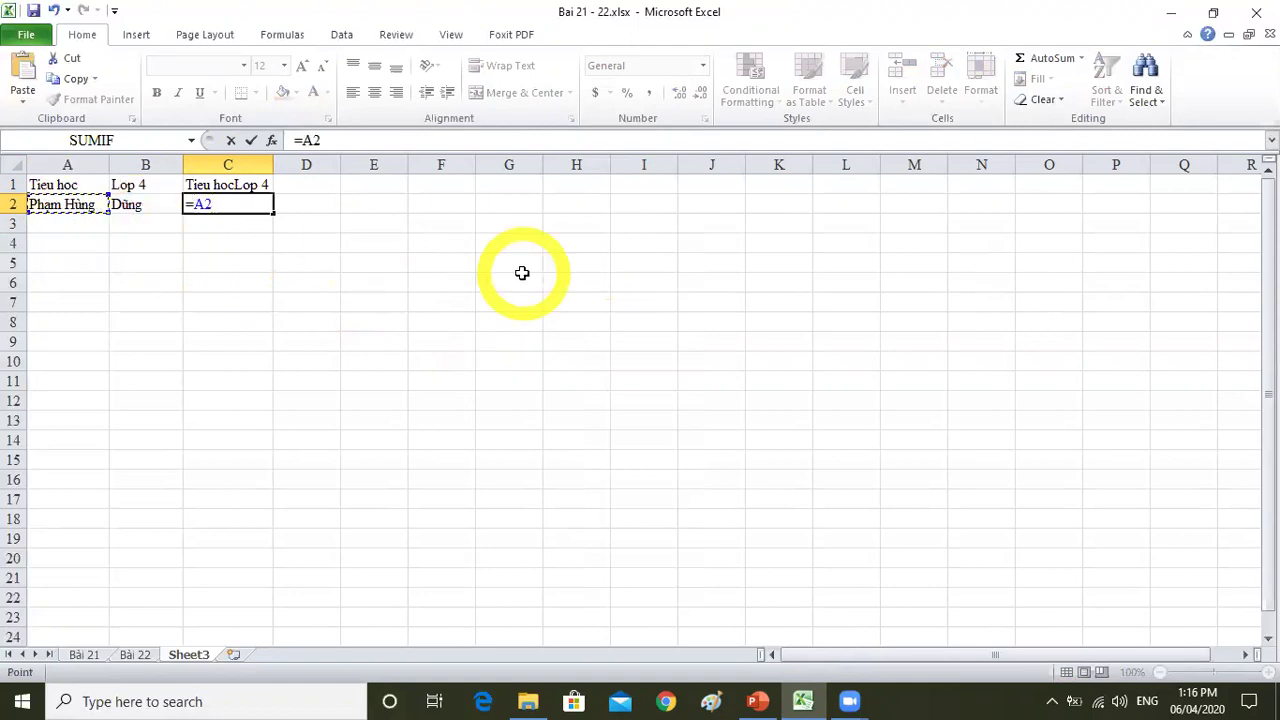
type("&")
type("&")
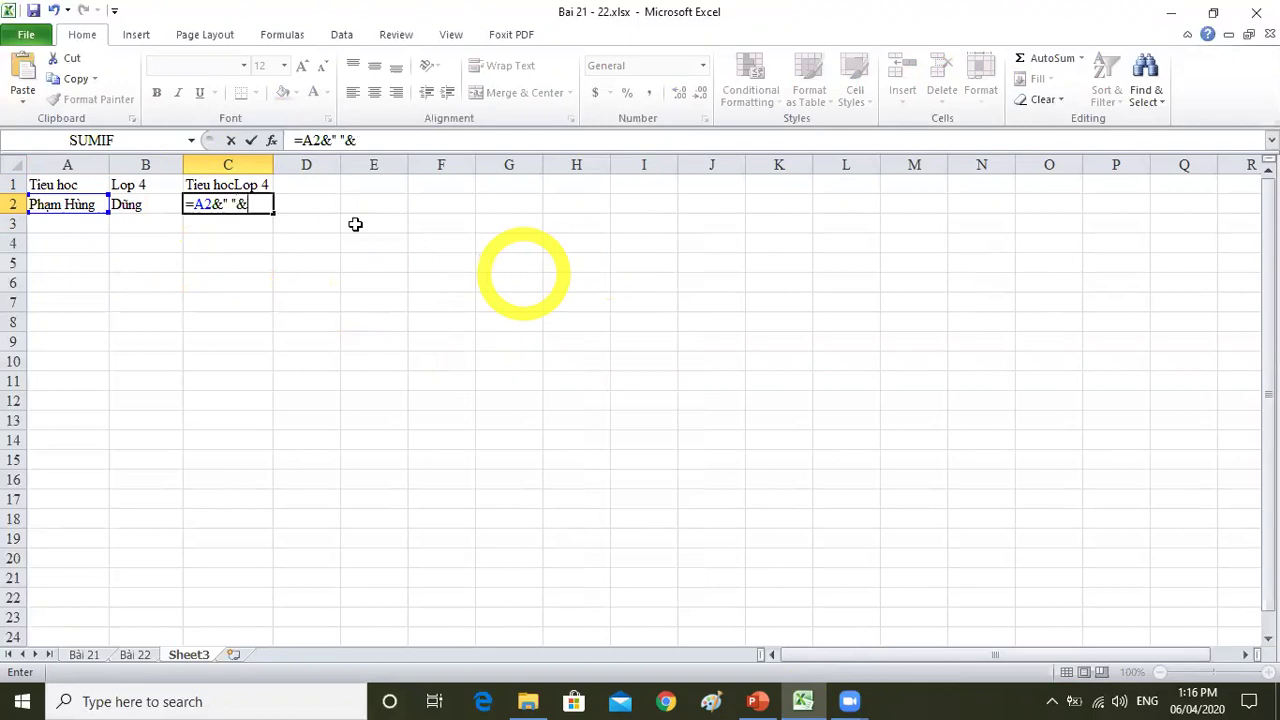
left_click(143, 207)
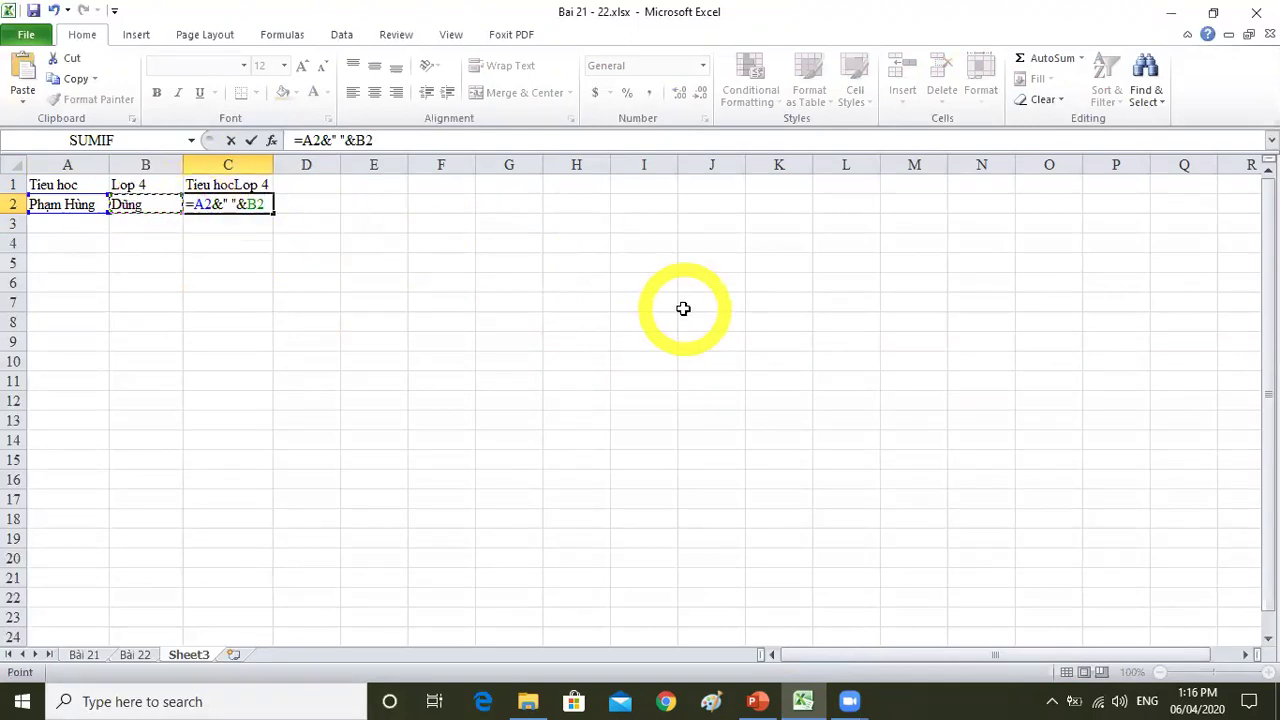
key("Return")
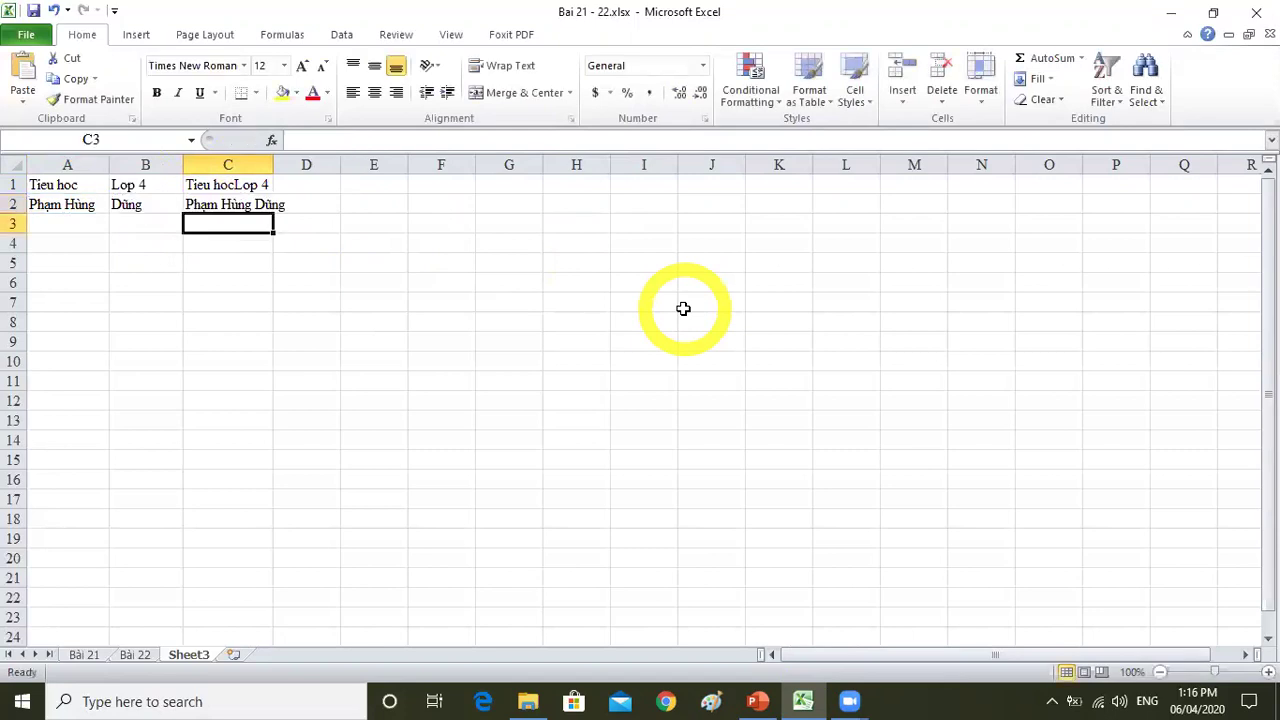
left_click(232, 208)
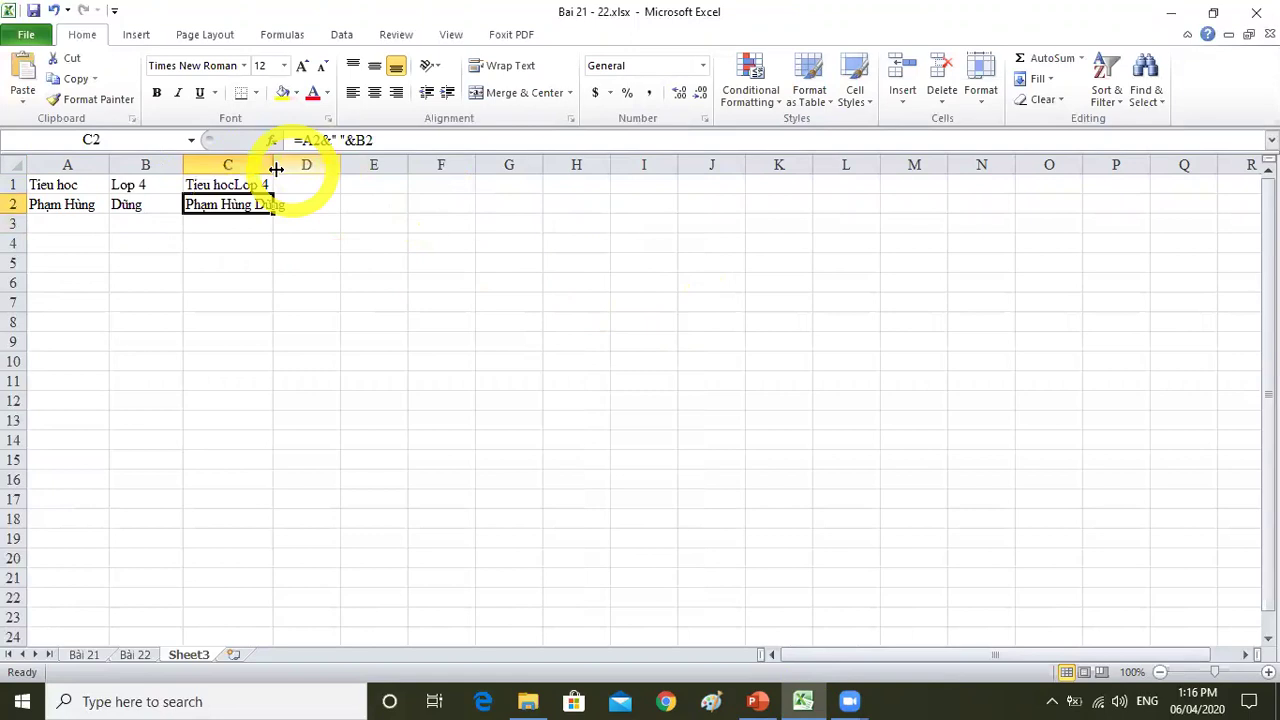
double_click(273, 164)
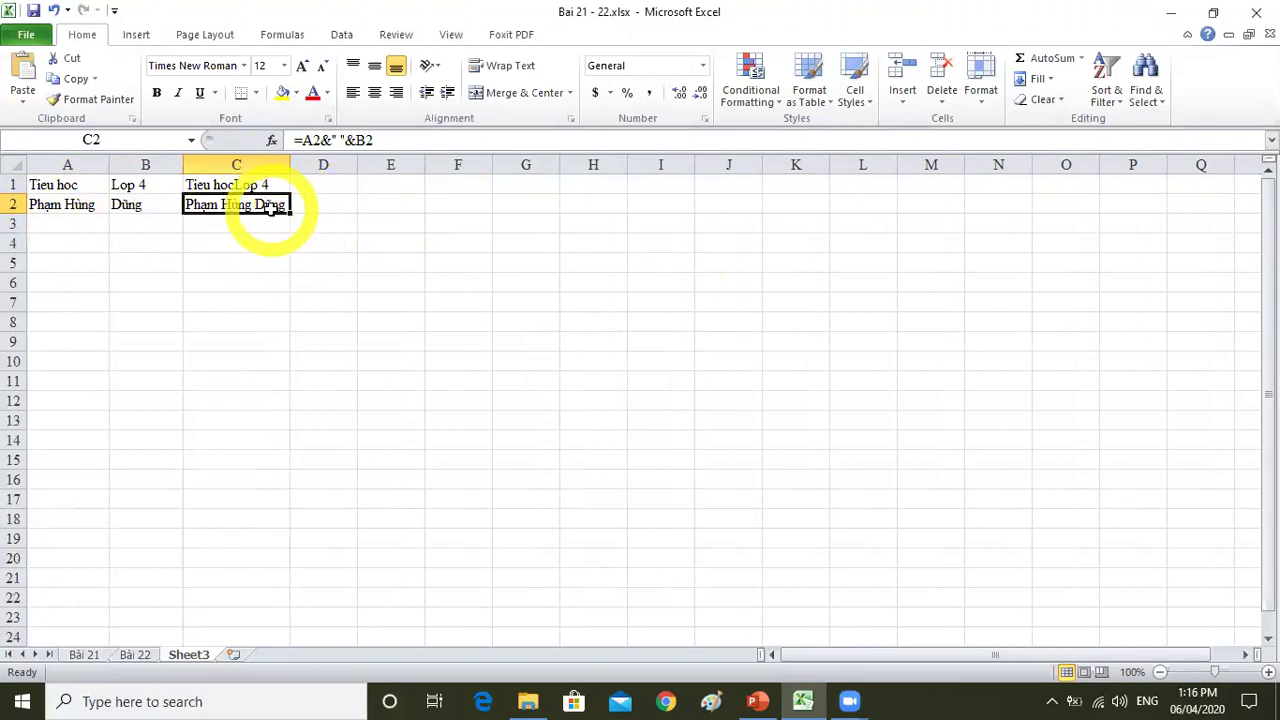
left_click(758, 699)
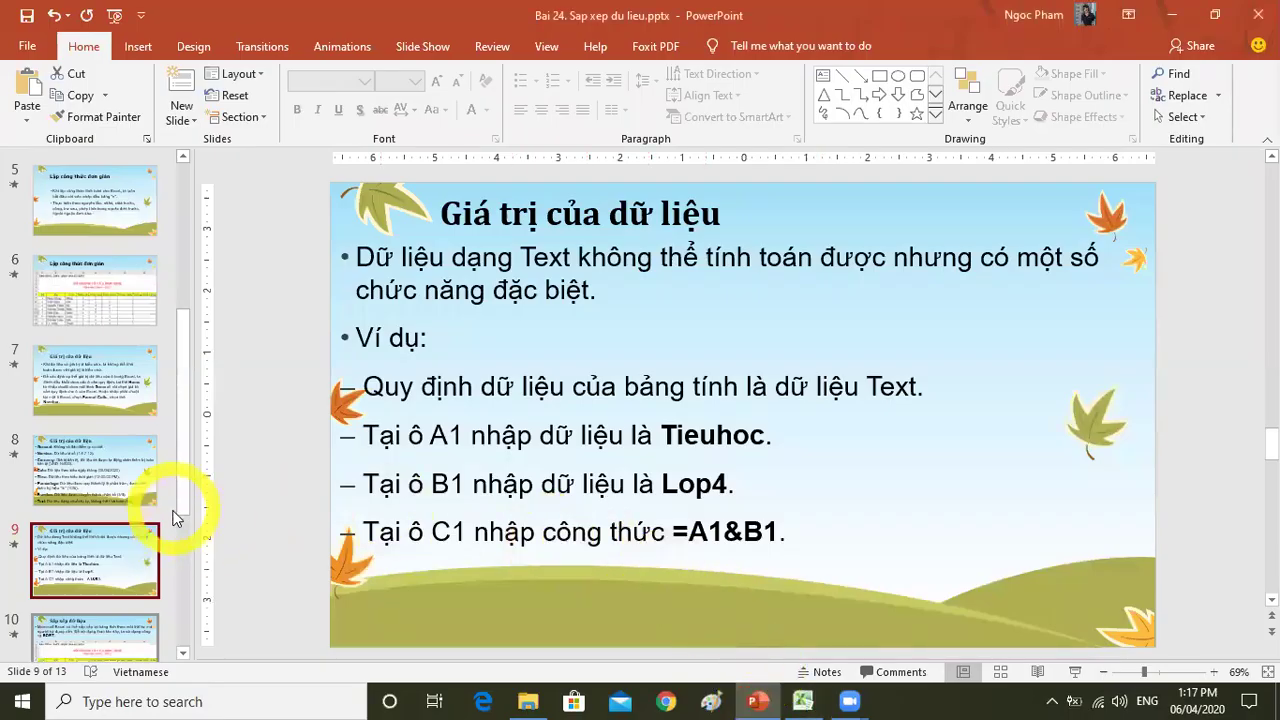
Show slide 10, 'Sắp xếp dữ liệu', of the PowerPoint lesson
left_click(182, 652)
left_click(127, 617)
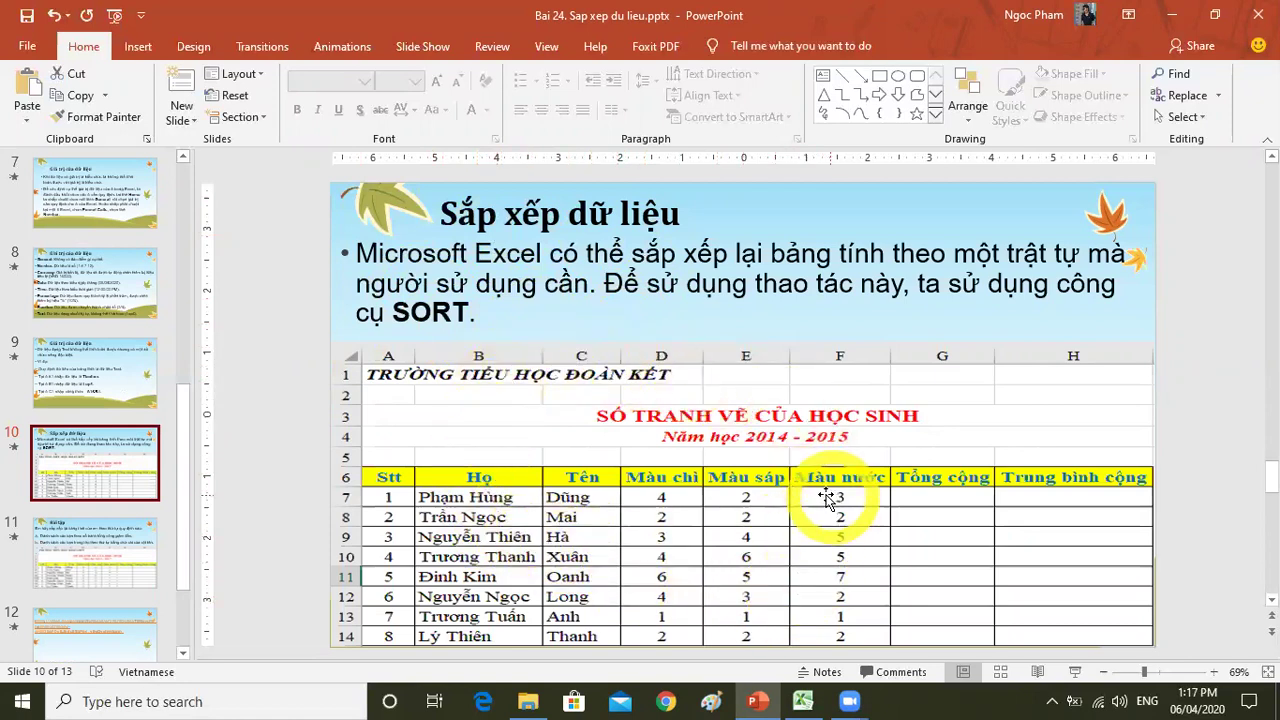
Go back to Excel's Bài 22 sheet and select cell C7 in the drawing table
left_click(808, 699)
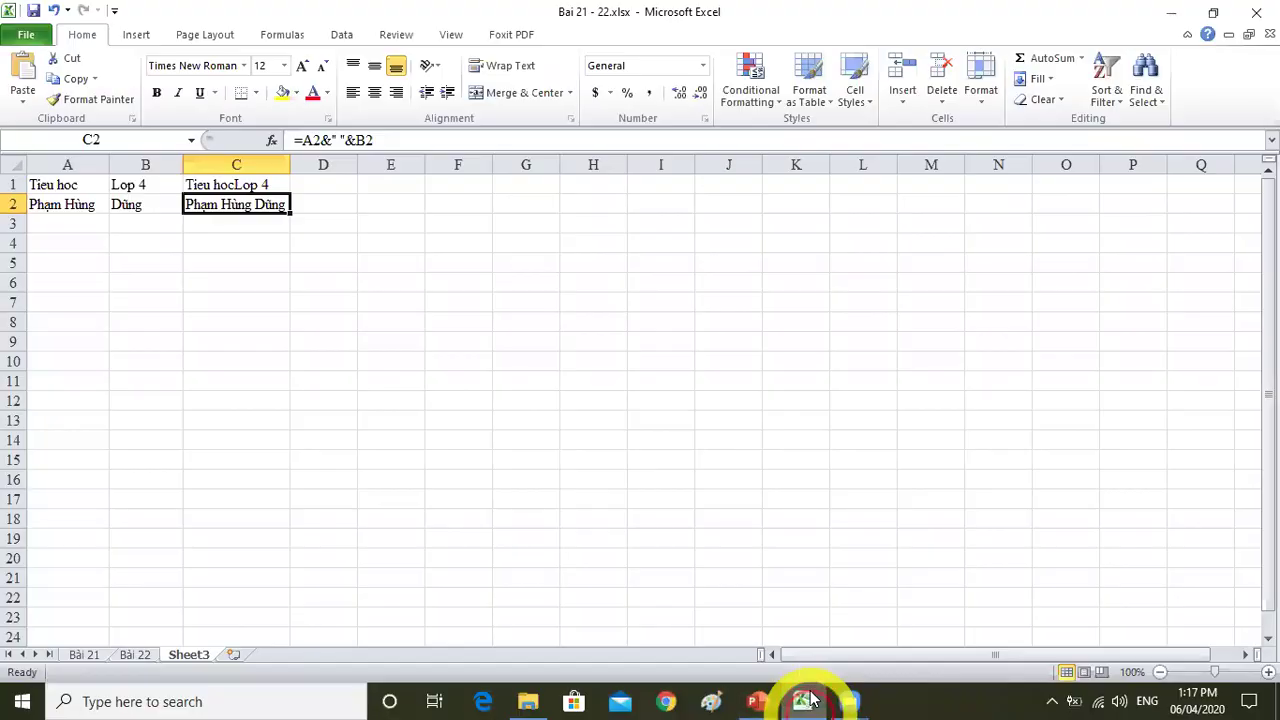
left_click(133, 658)
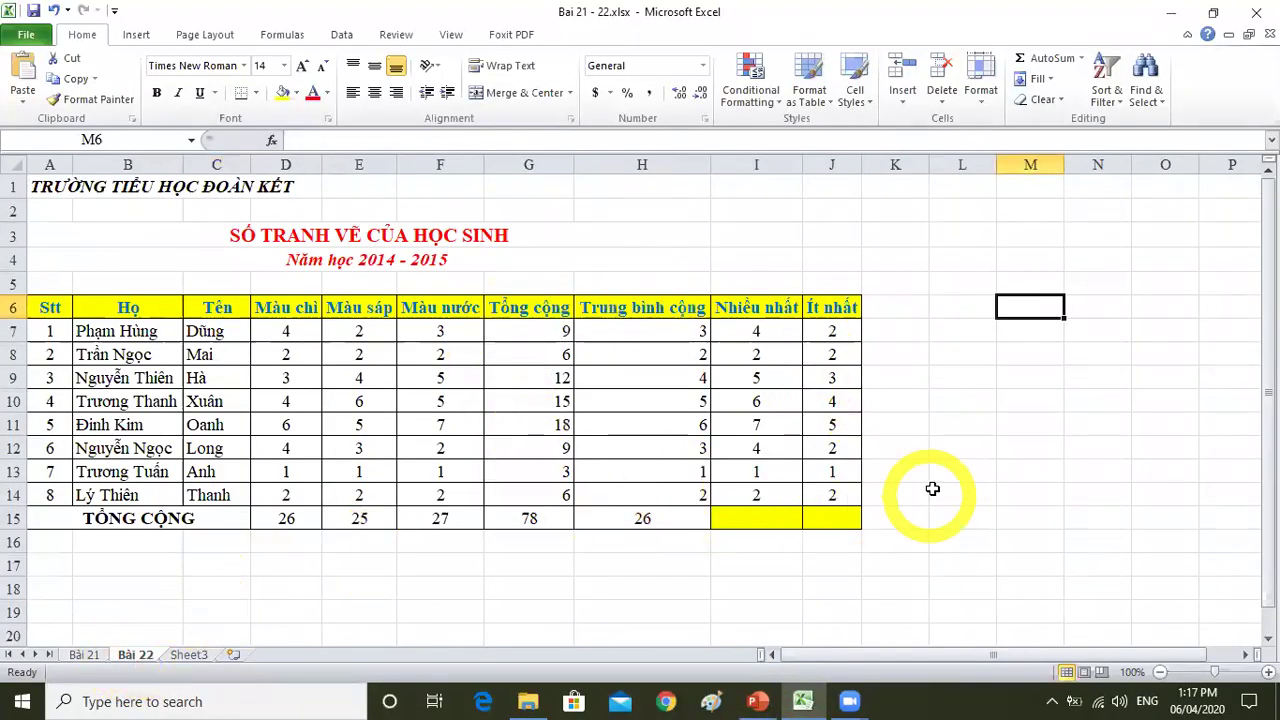
left_click(962, 502)
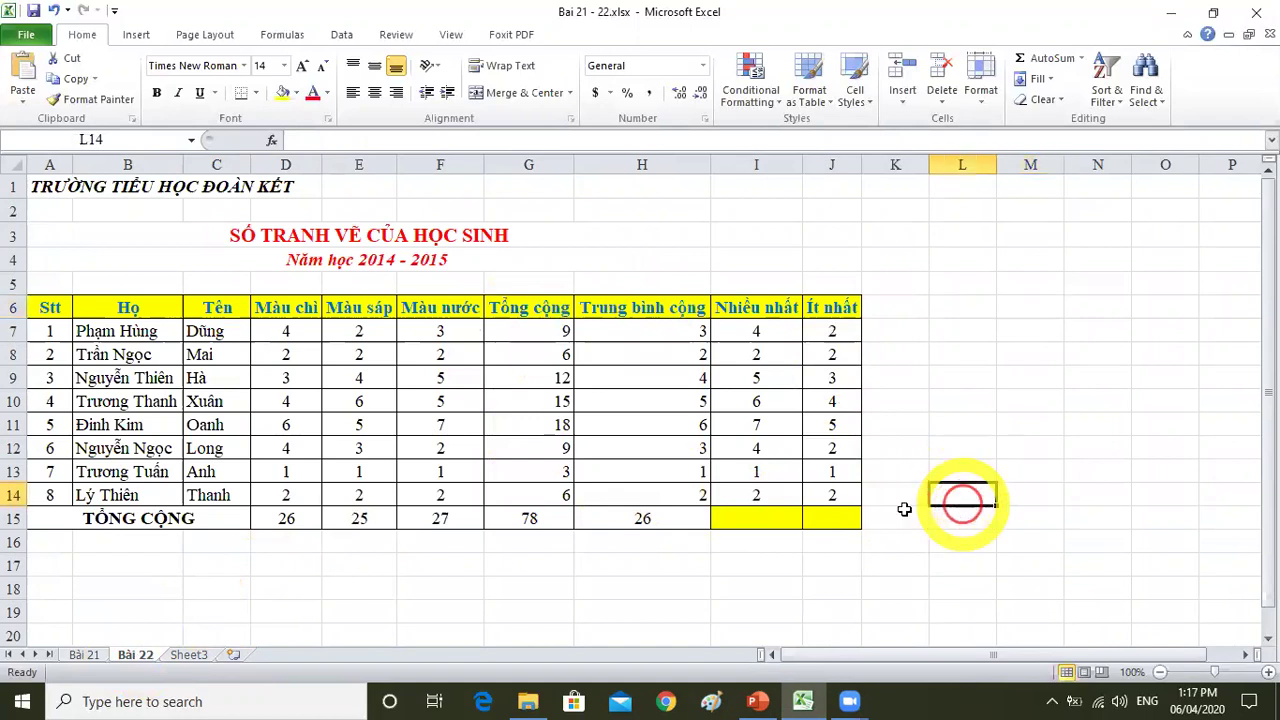
left_click(458, 566)
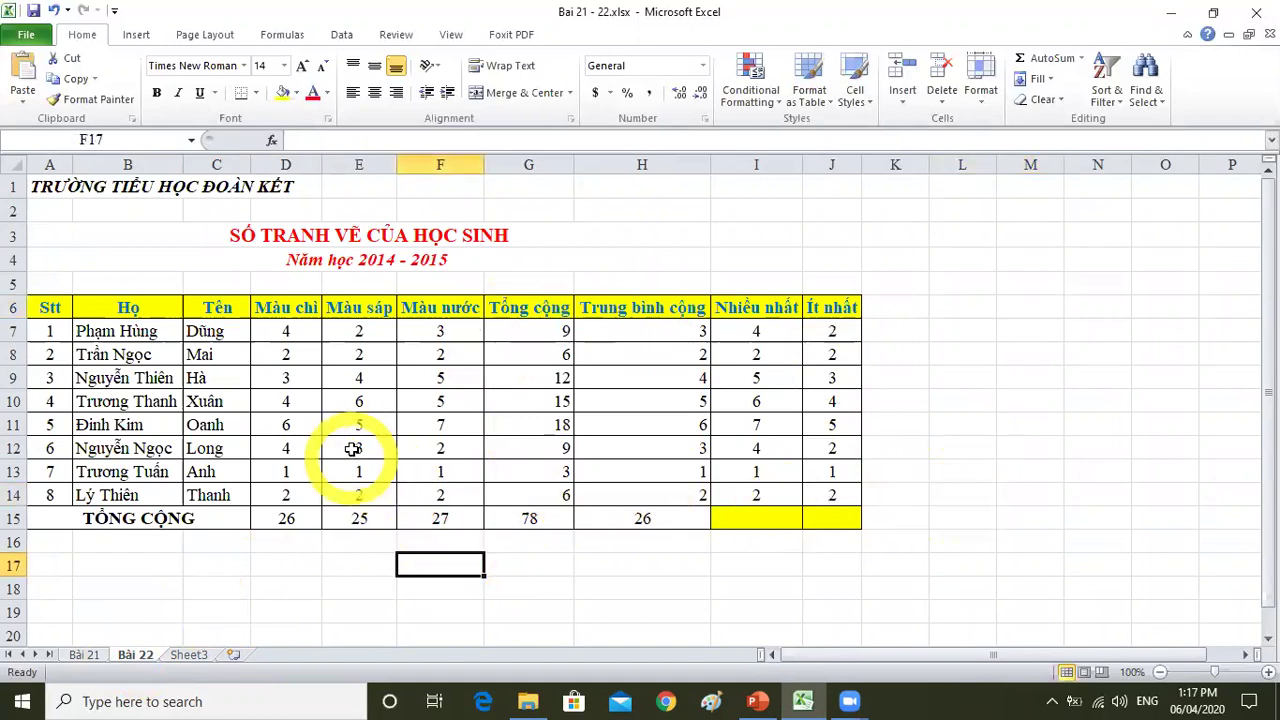
left_click(229, 336)
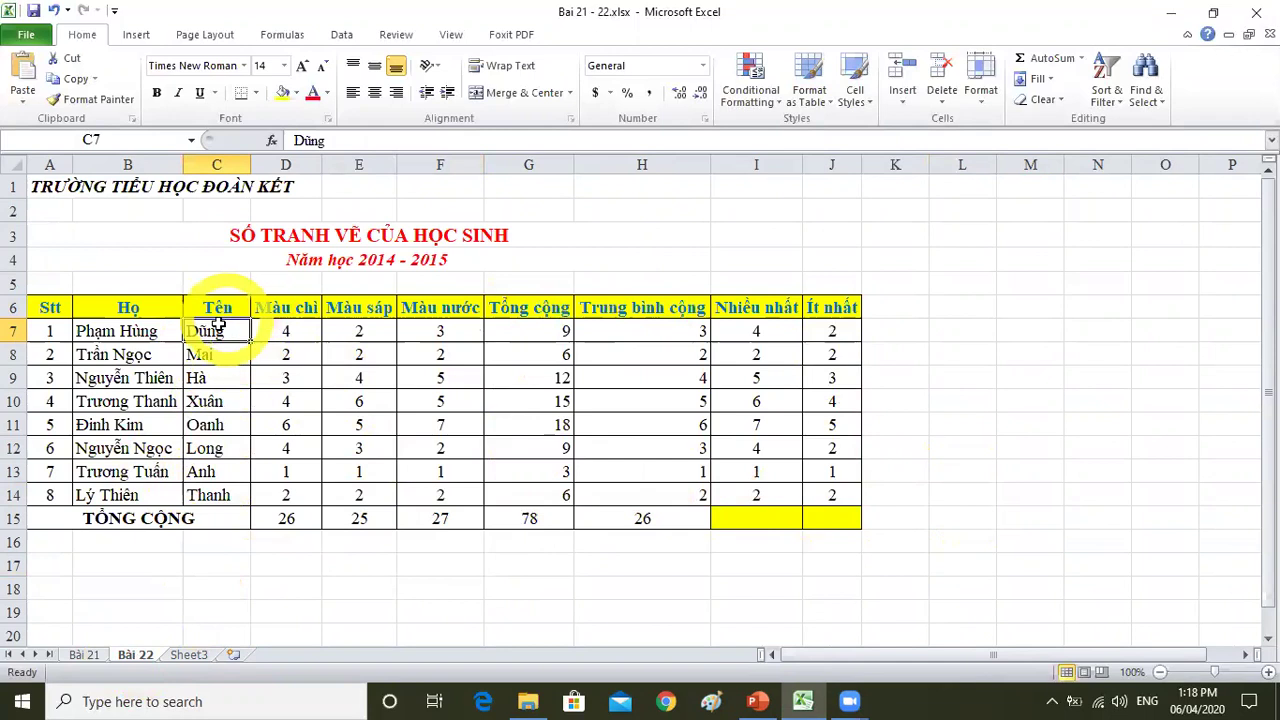
left_click(210, 330)
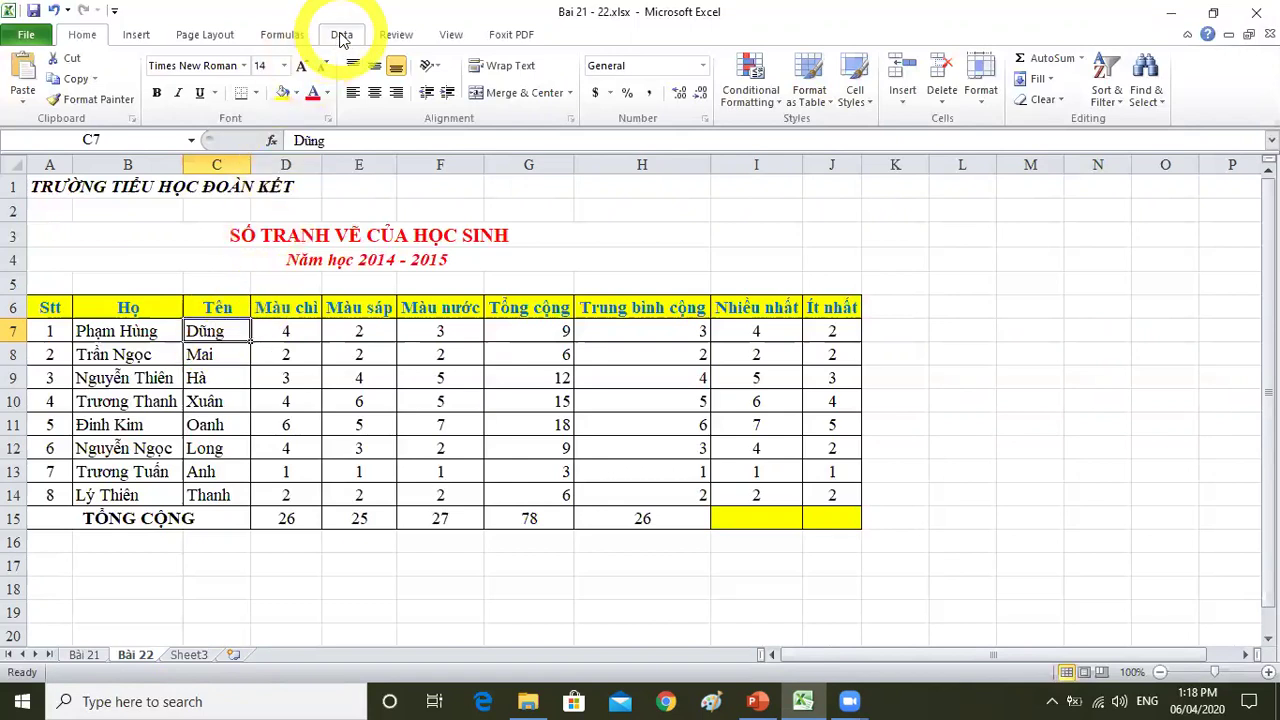
Attempt a sort by Tên, which fails with a merged-cells size warning
left_click(342, 36)
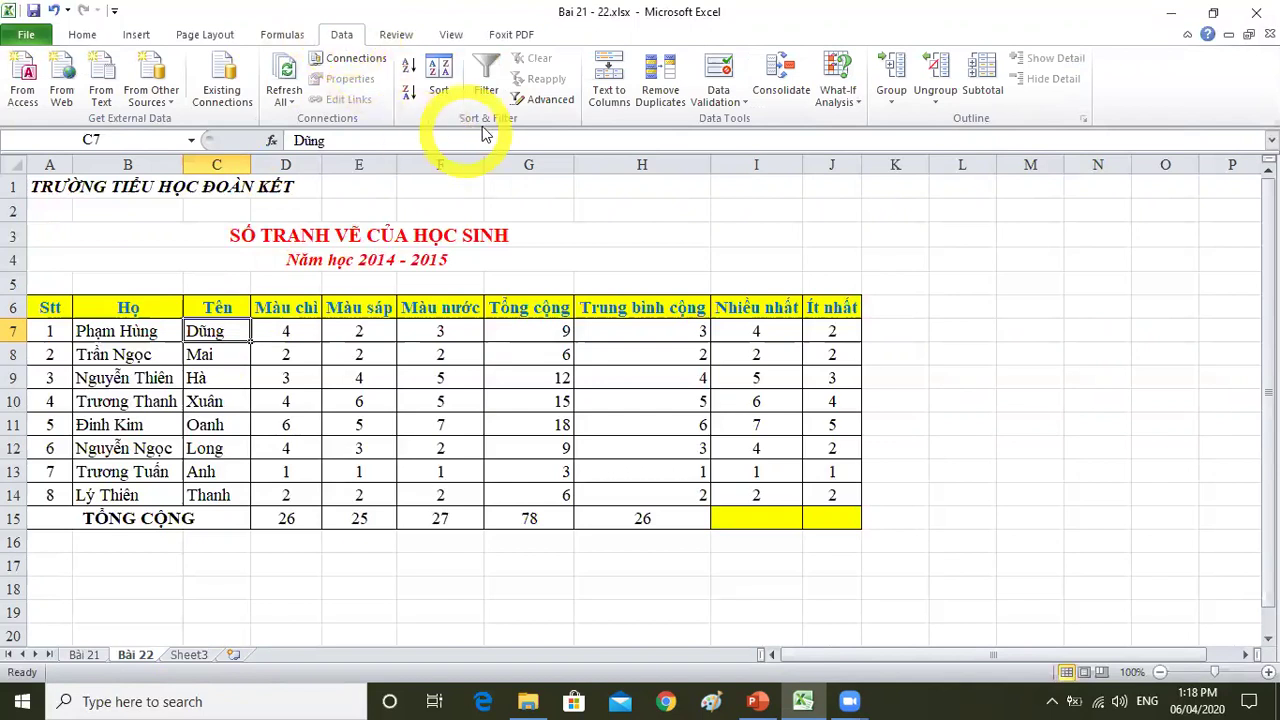
left_click(439, 95)
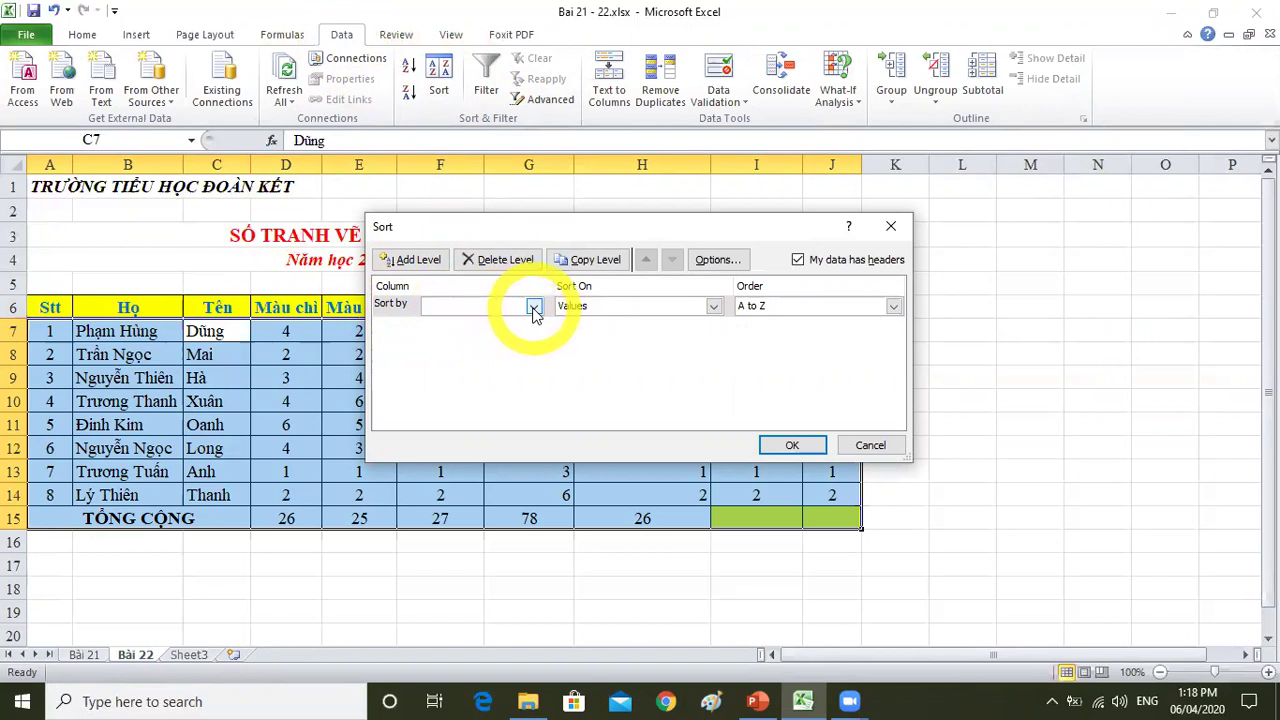
left_click(534, 307)
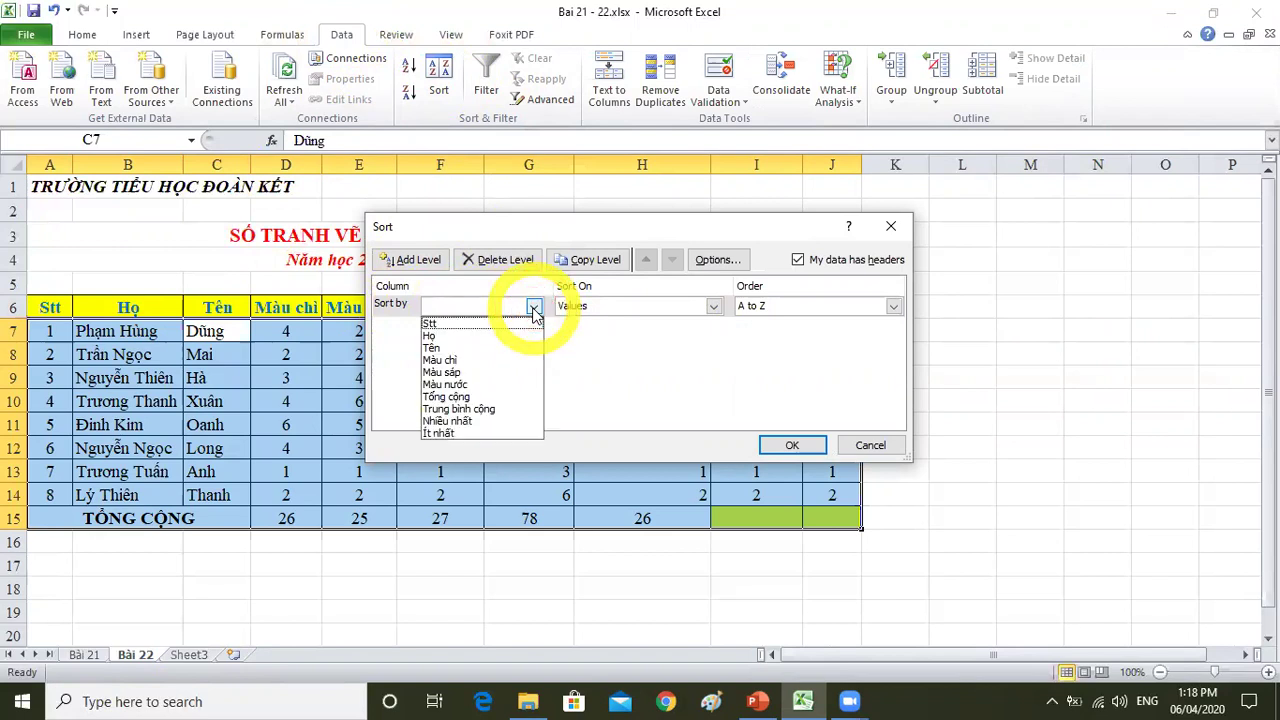
left_click(535, 310)
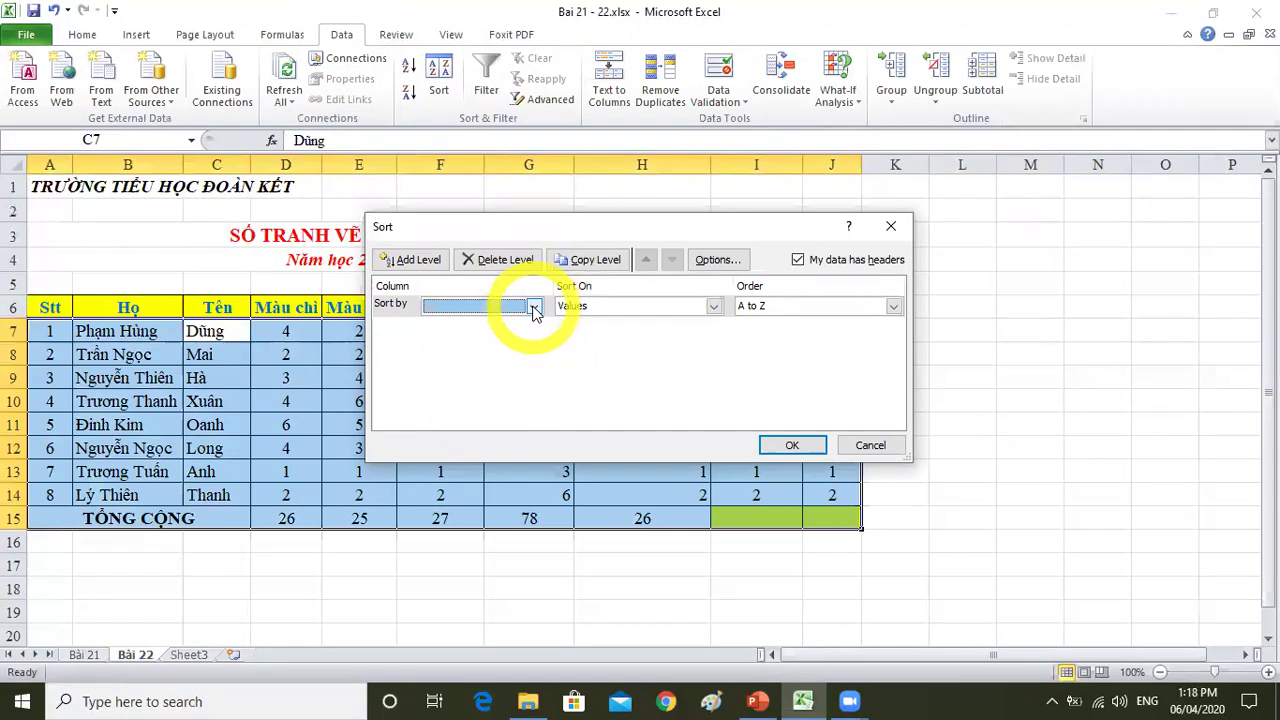
left_click(534, 307)
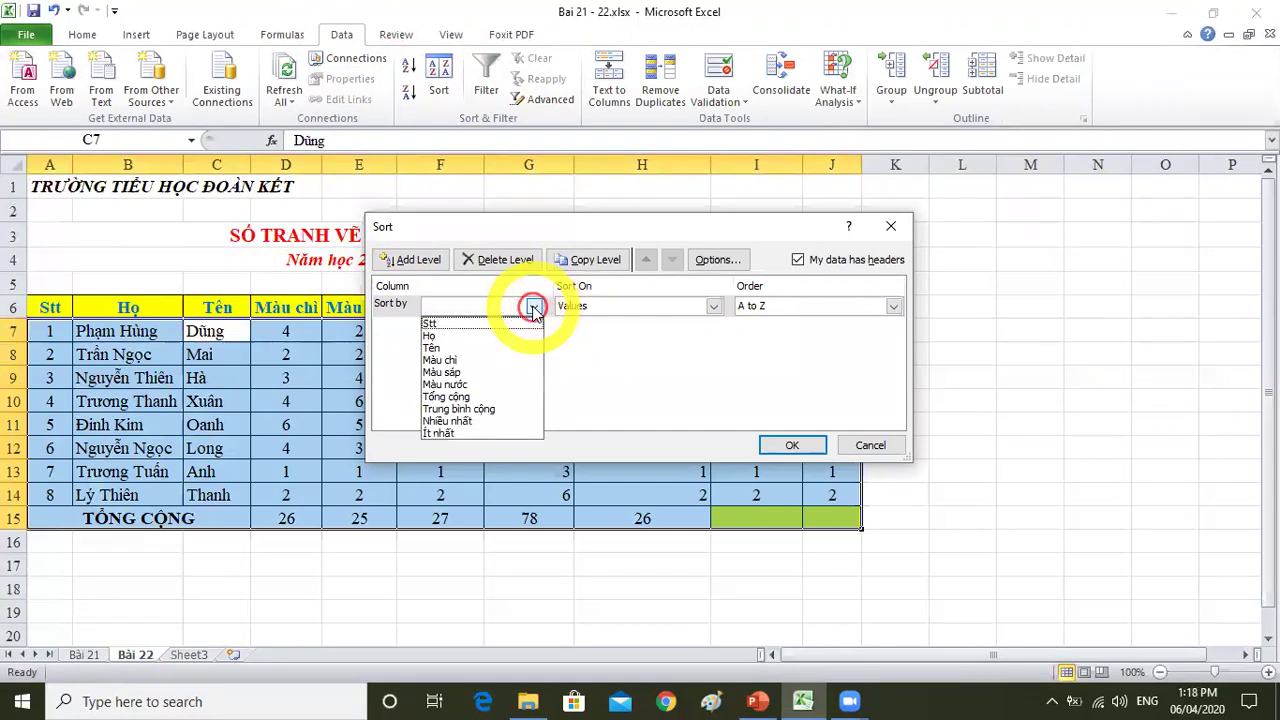
left_click(442, 348)
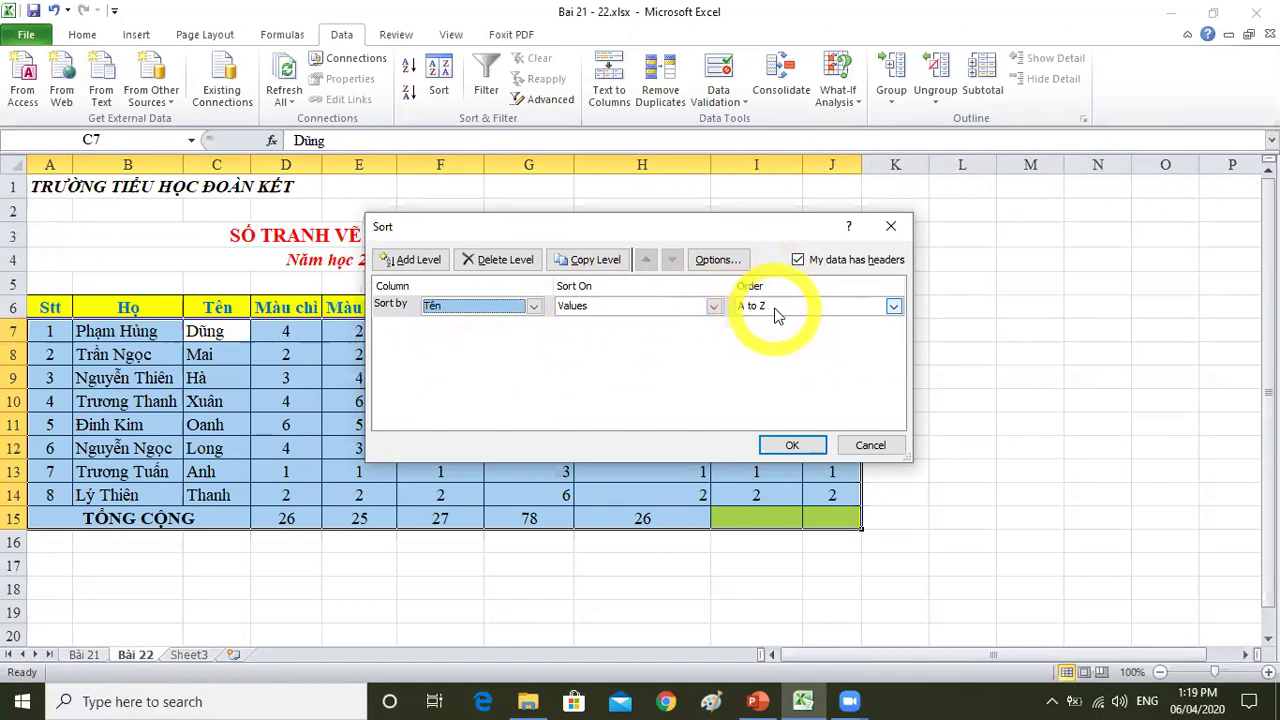
left_click(805, 446)
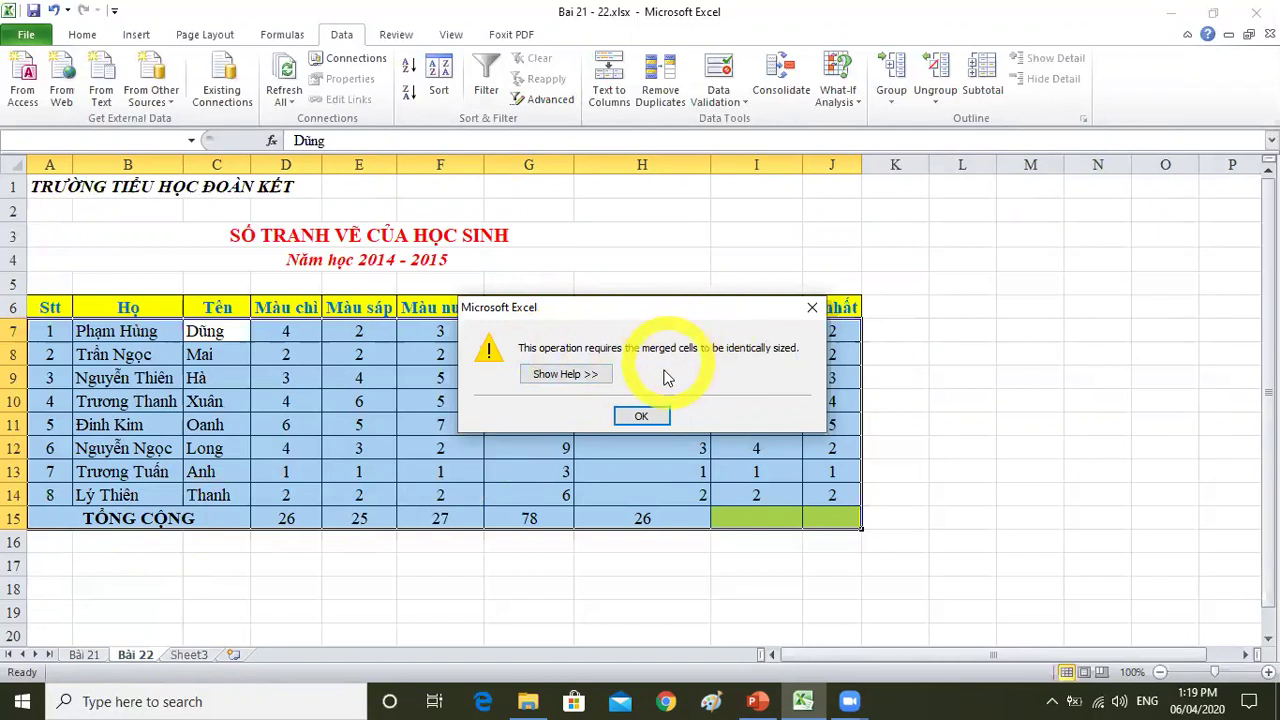
Dismiss the merged-cells warning and delete the TỔNG CỘNG totals row 15
left_click(639, 415)
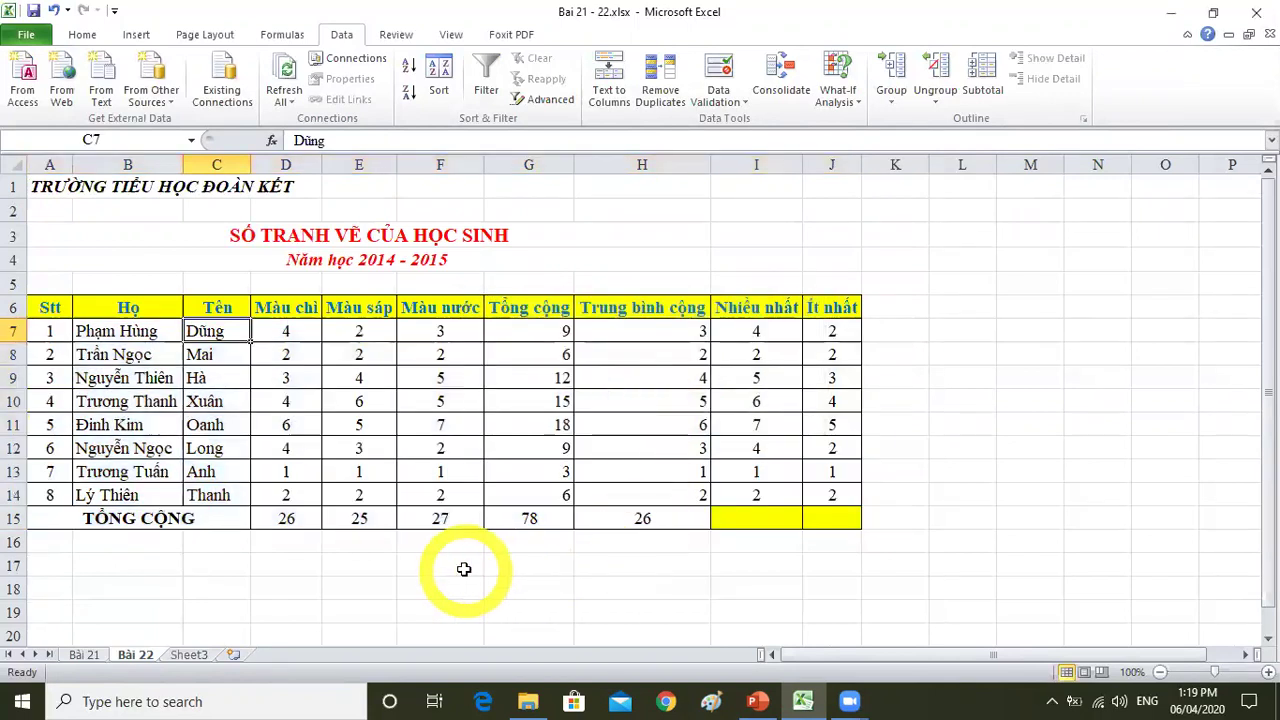
left_click(14, 518)
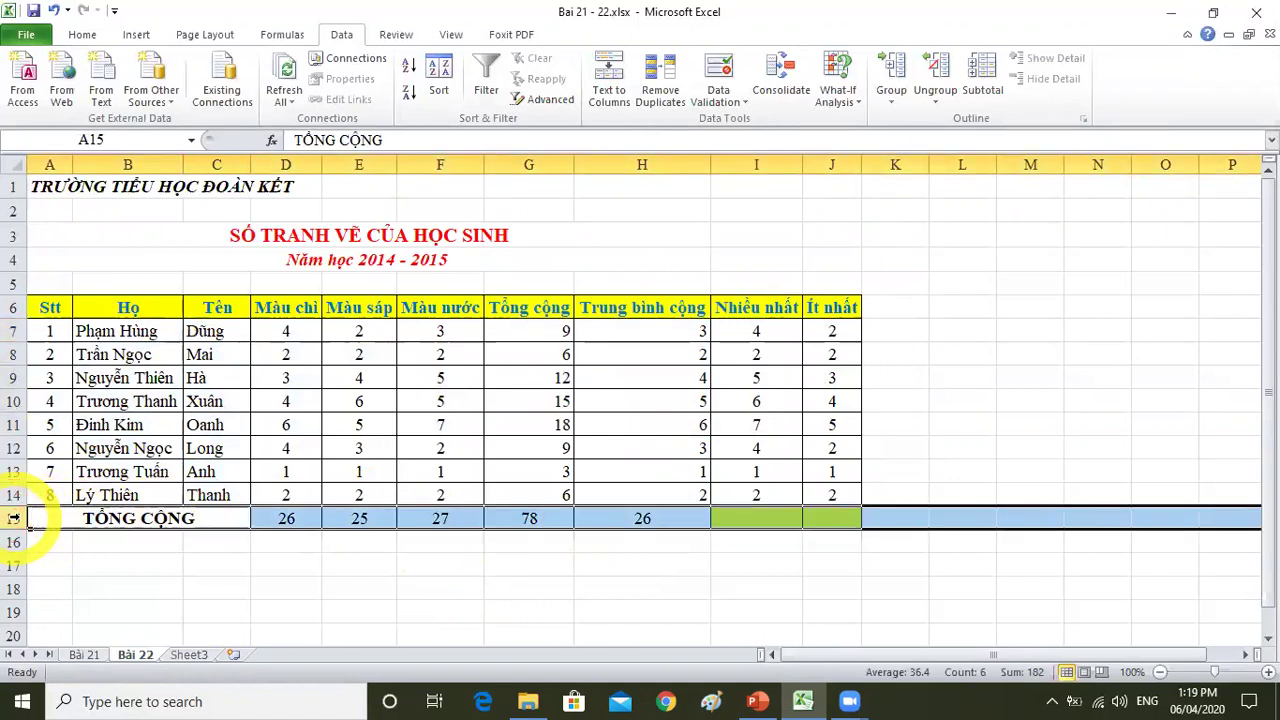
right_click(14, 518)
left_click(93, 400)
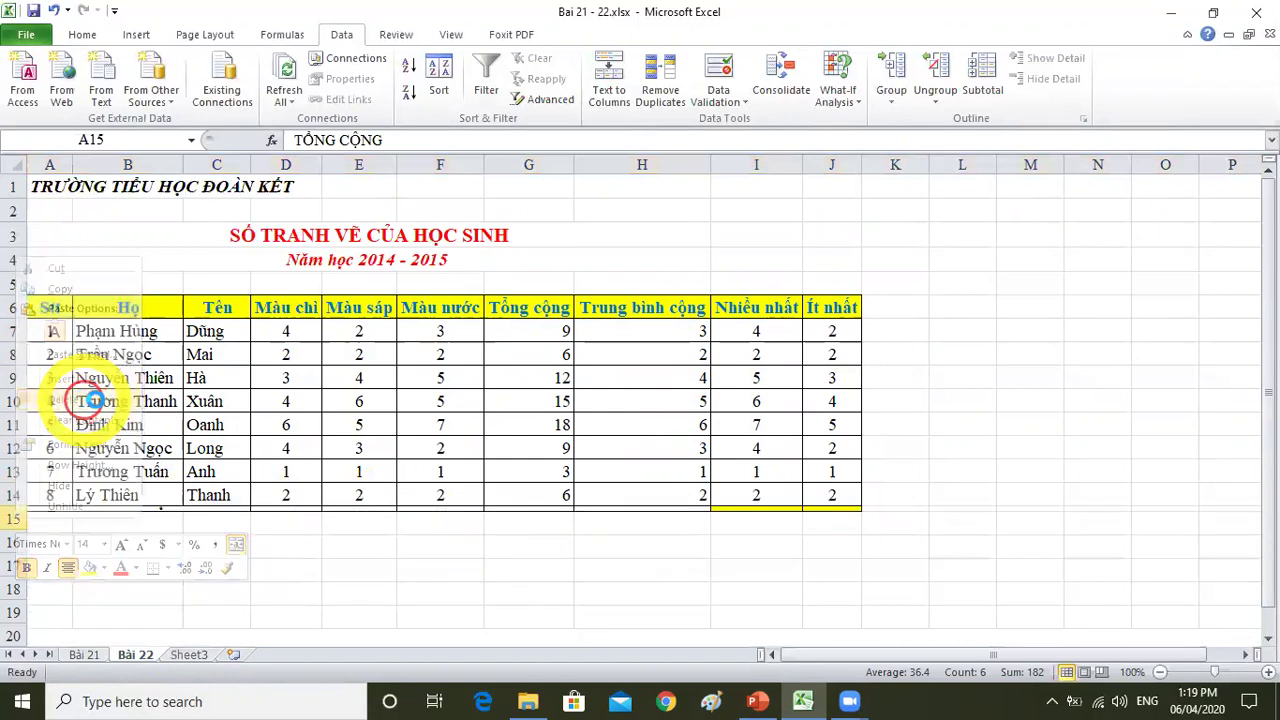
left_click(650, 588)
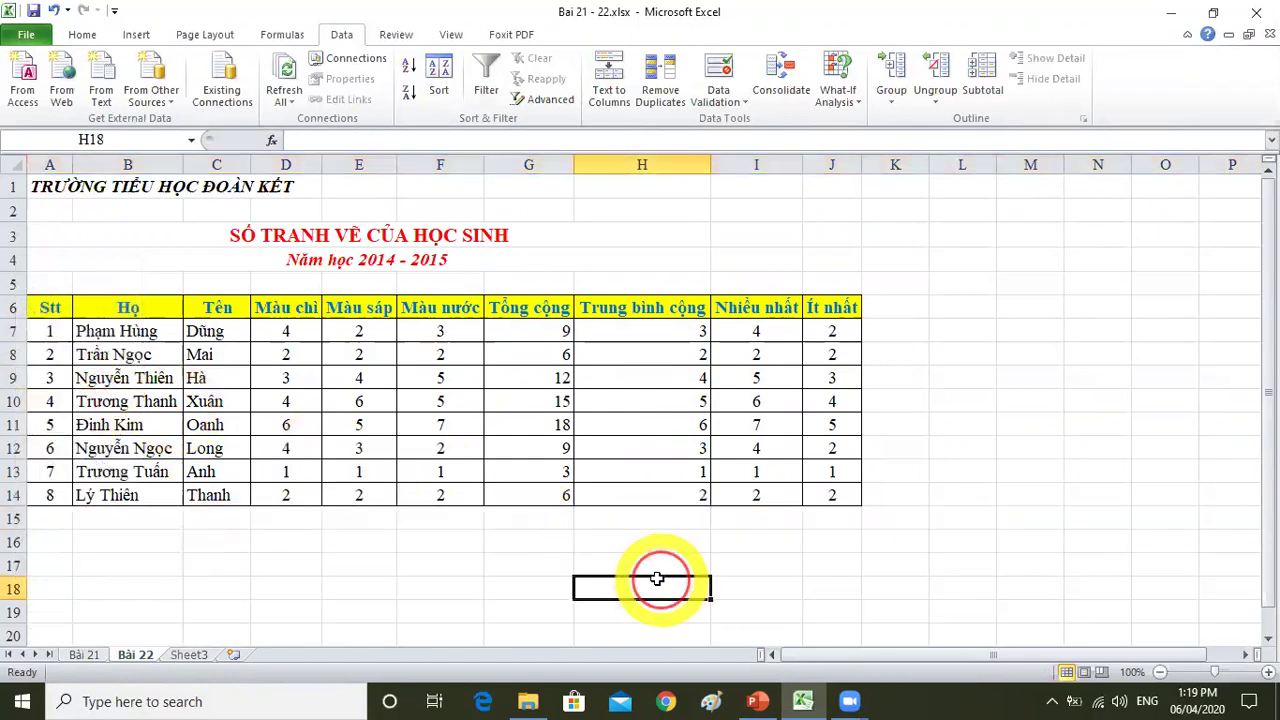
left_click(199, 337)
Sort the eight student rows A to Z by Tên, from Anh to Xuân
left_click(437, 90)
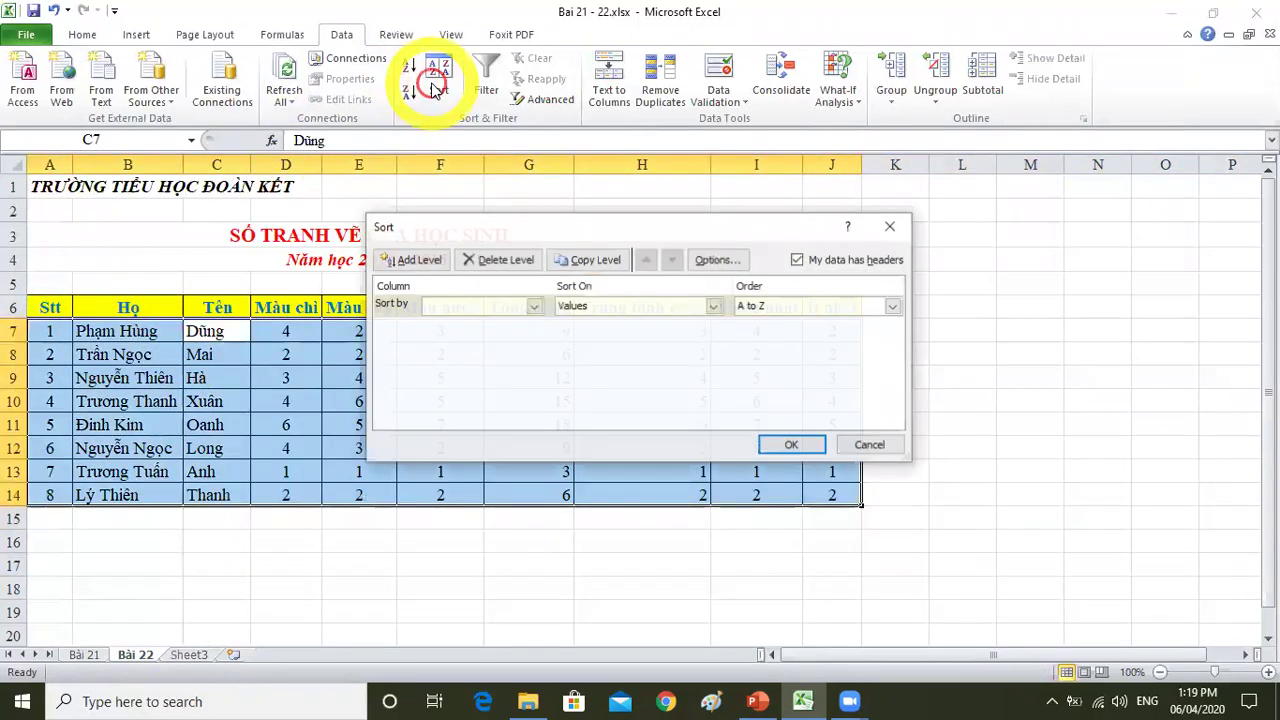
left_click(533, 306)
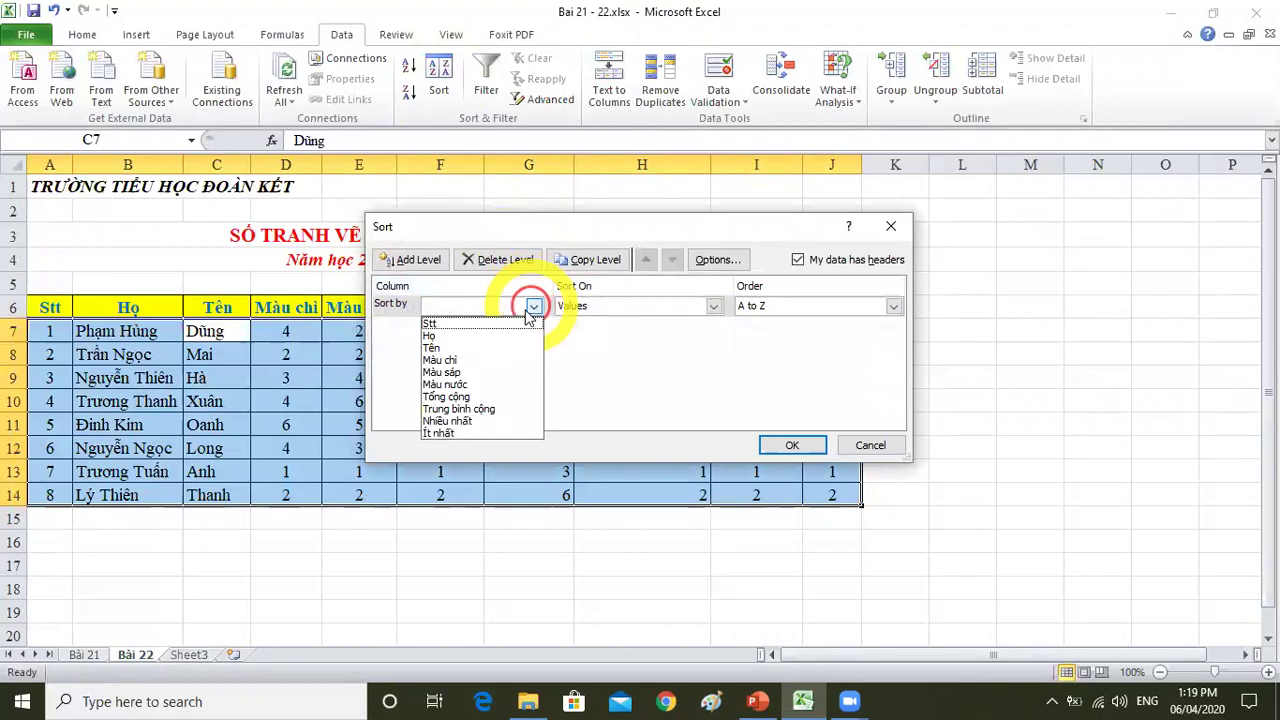
left_click(479, 349)
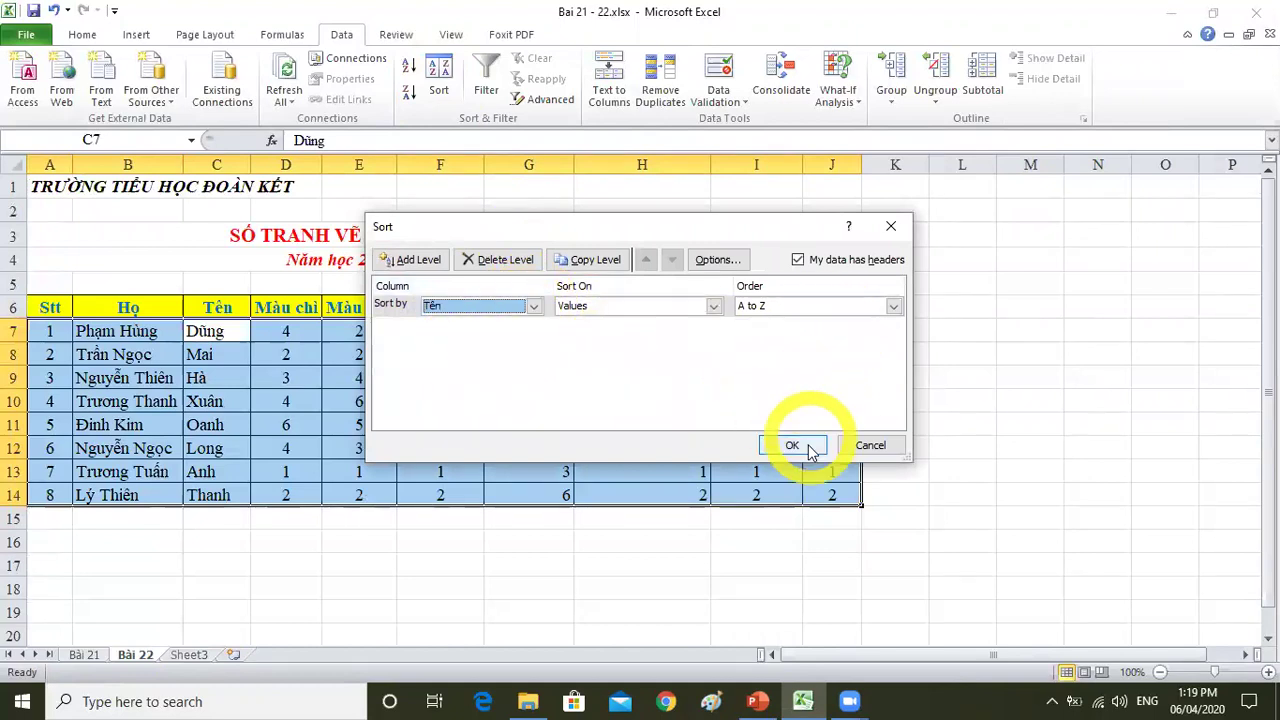
left_click(792, 446)
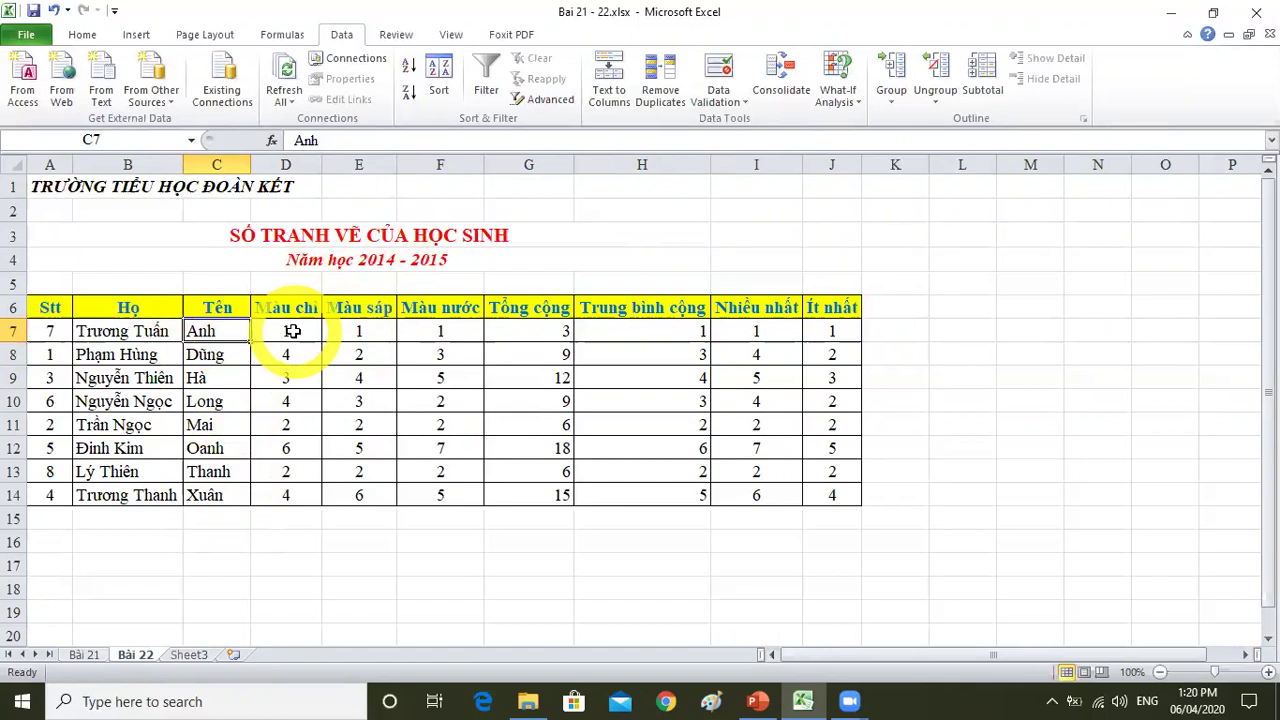
left_click(291, 332)
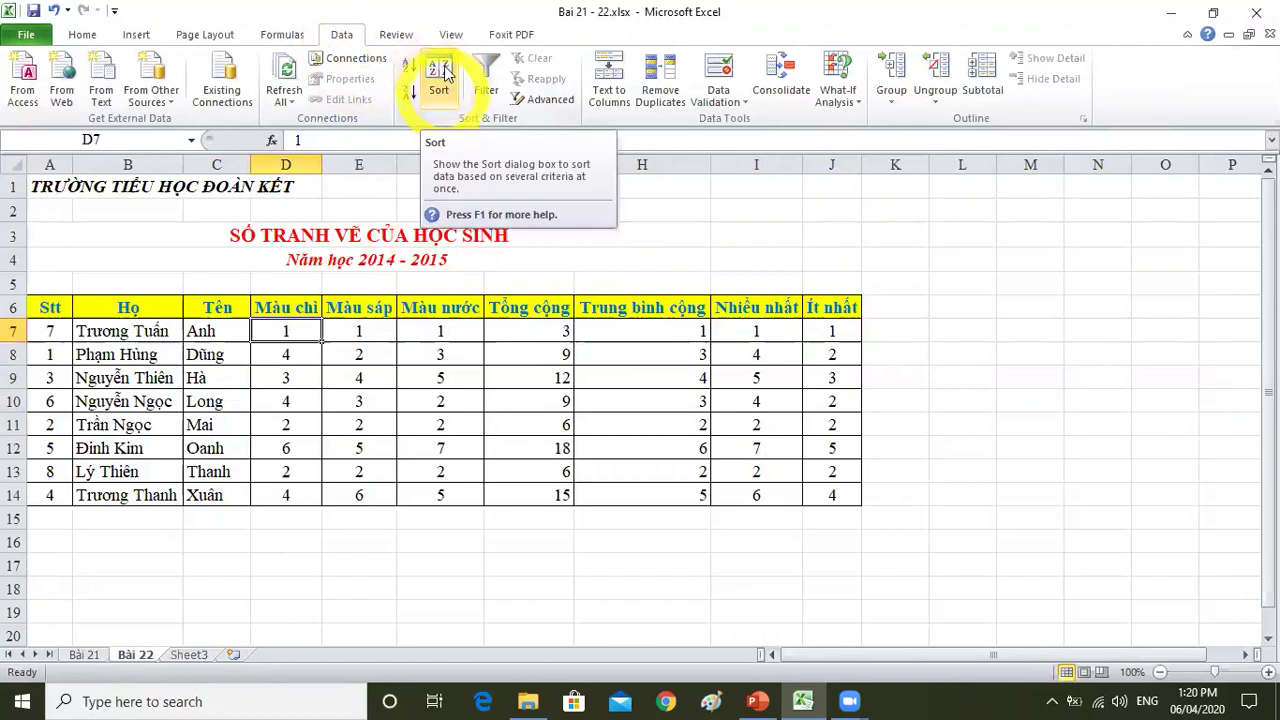
Sort the table by the Màu chì column, Largest to Smallest
left_click(446, 90)
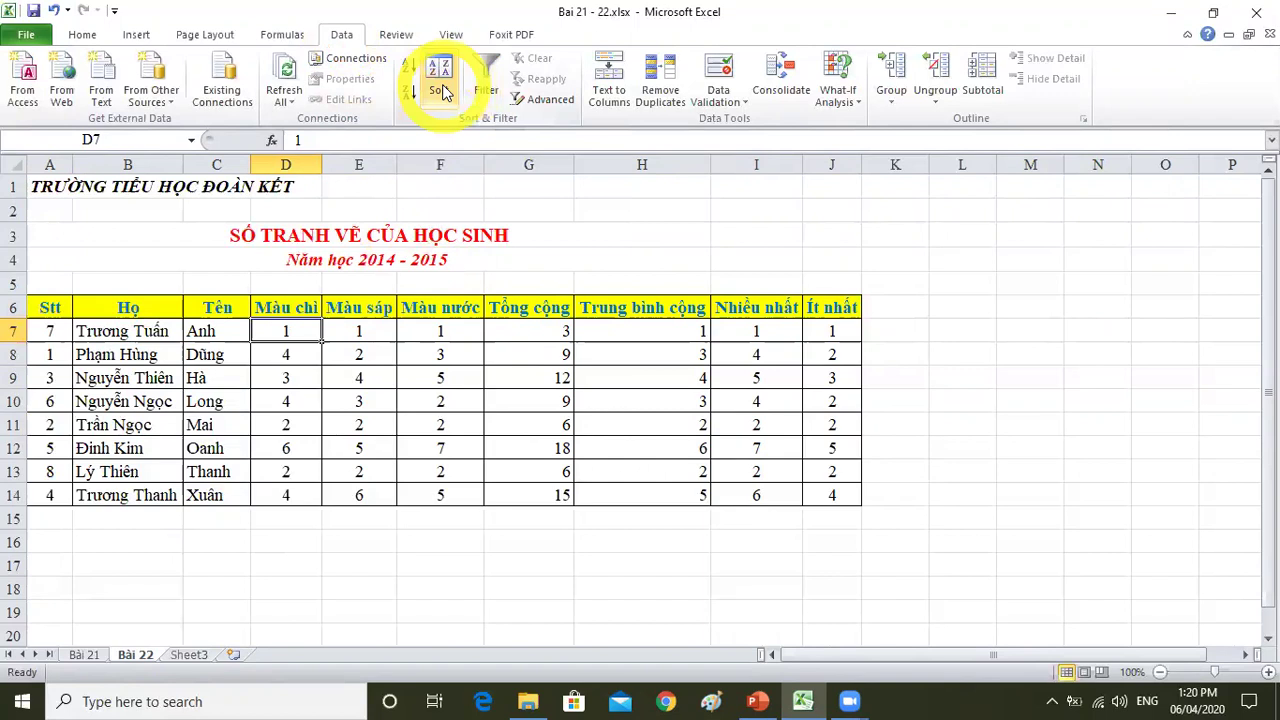
left_click(440, 88)
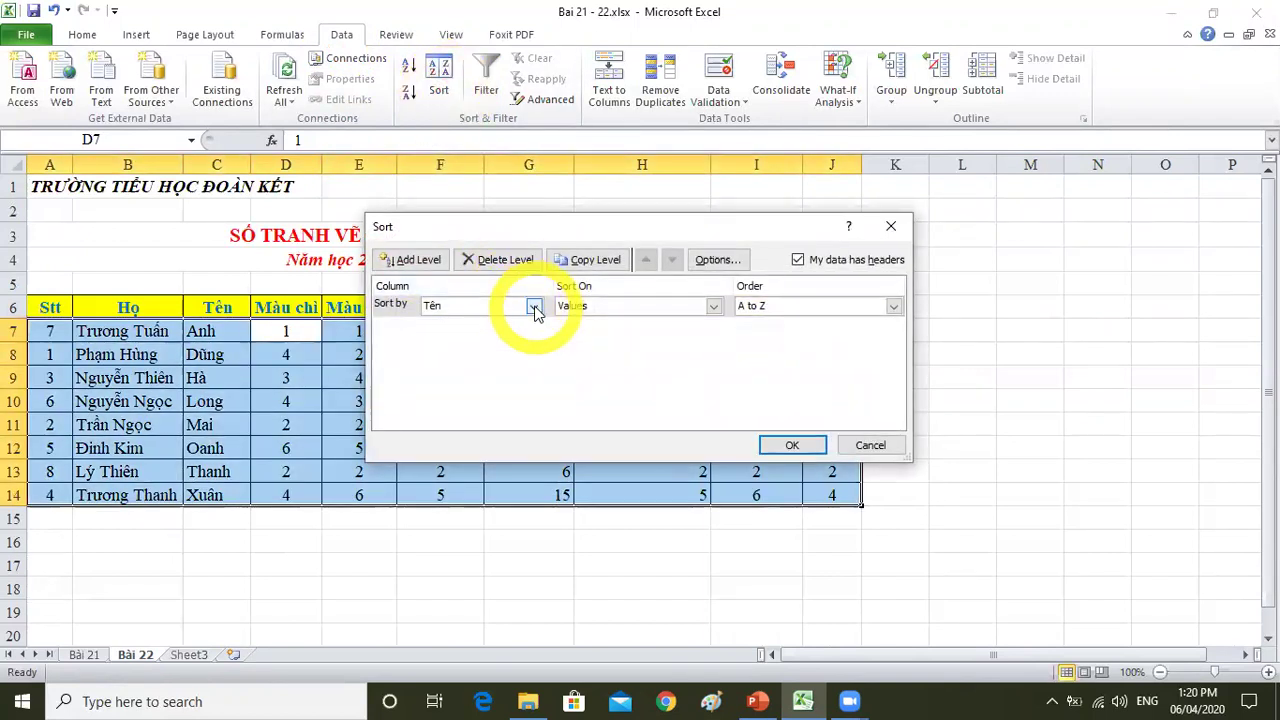
left_click(535, 307)
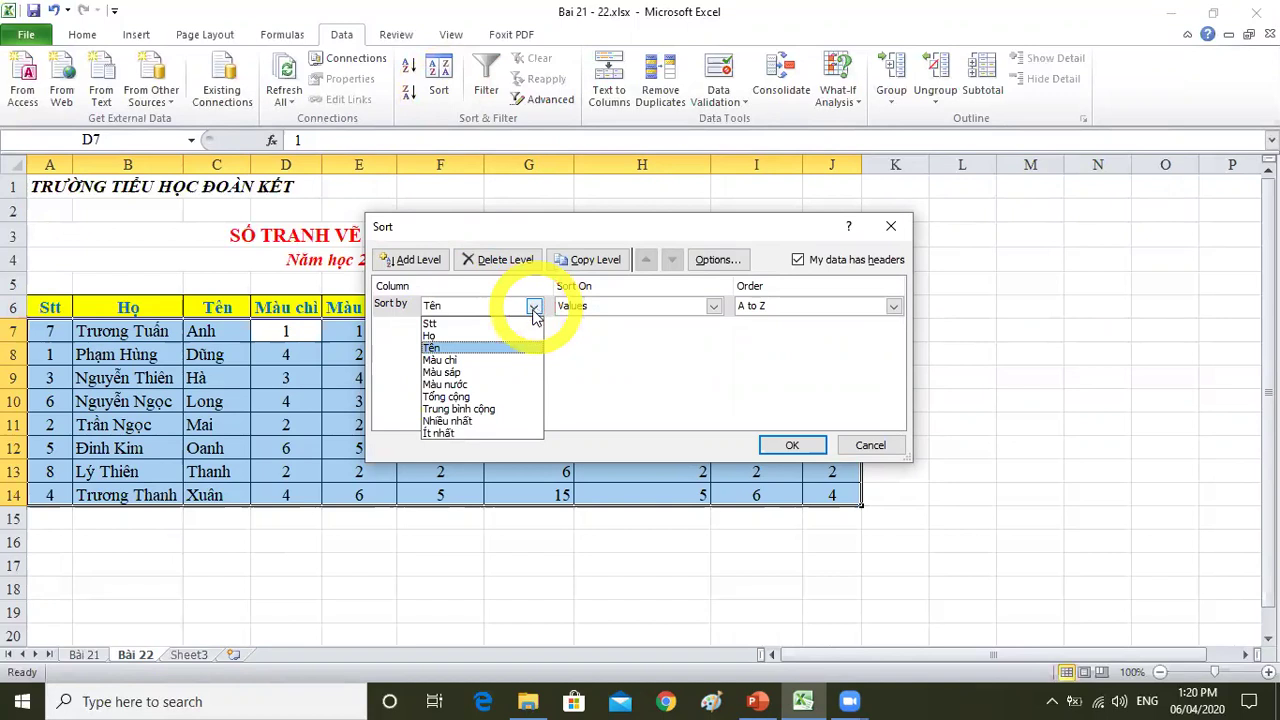
left_click(445, 360)
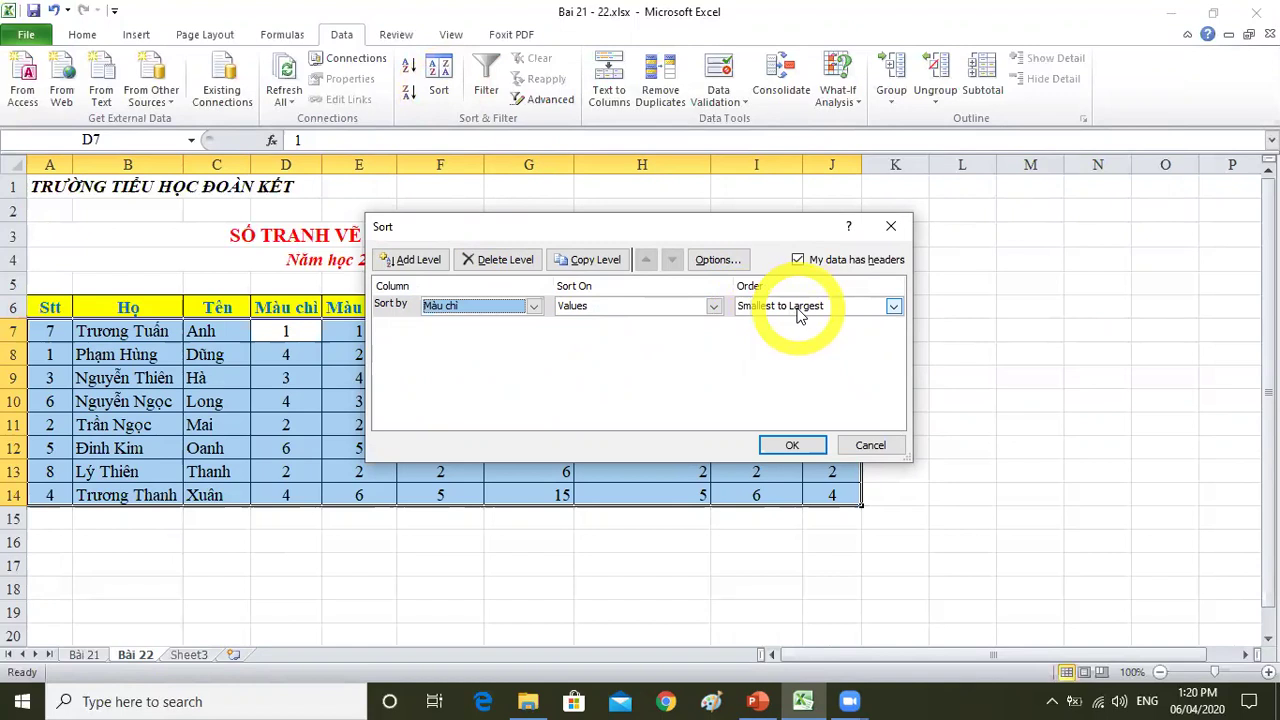
left_click(894, 307)
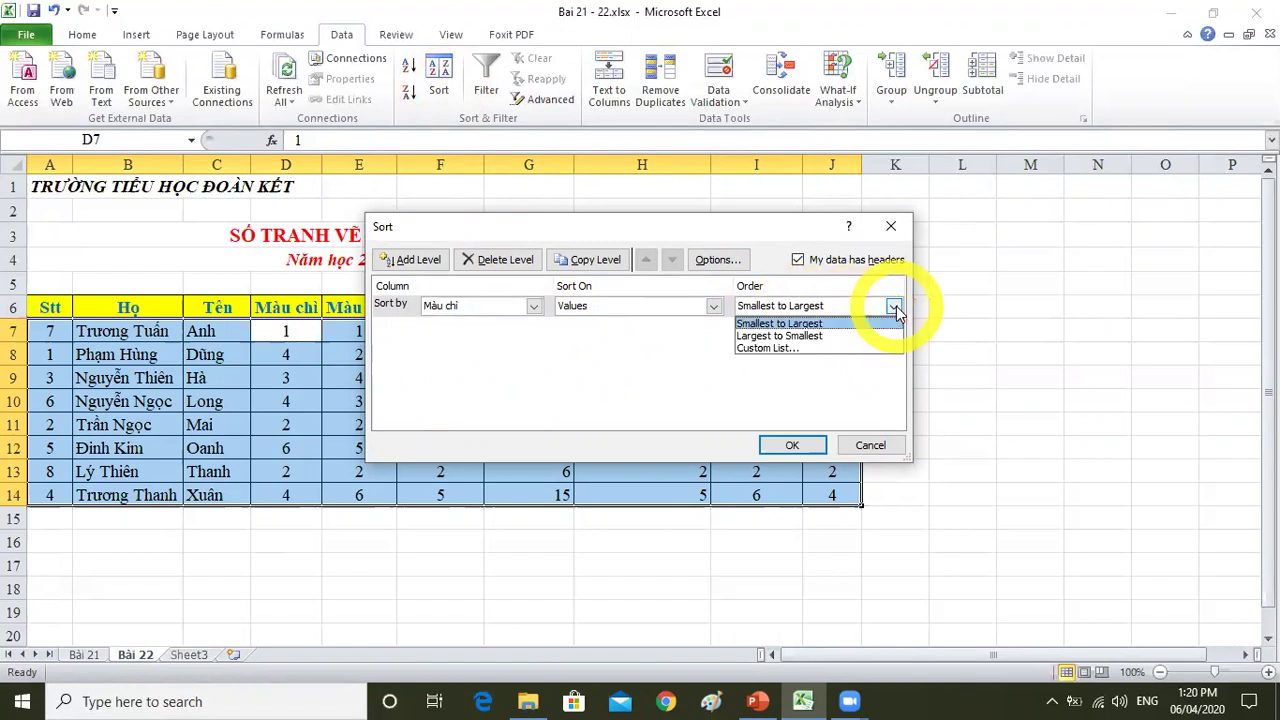
left_click(802, 337)
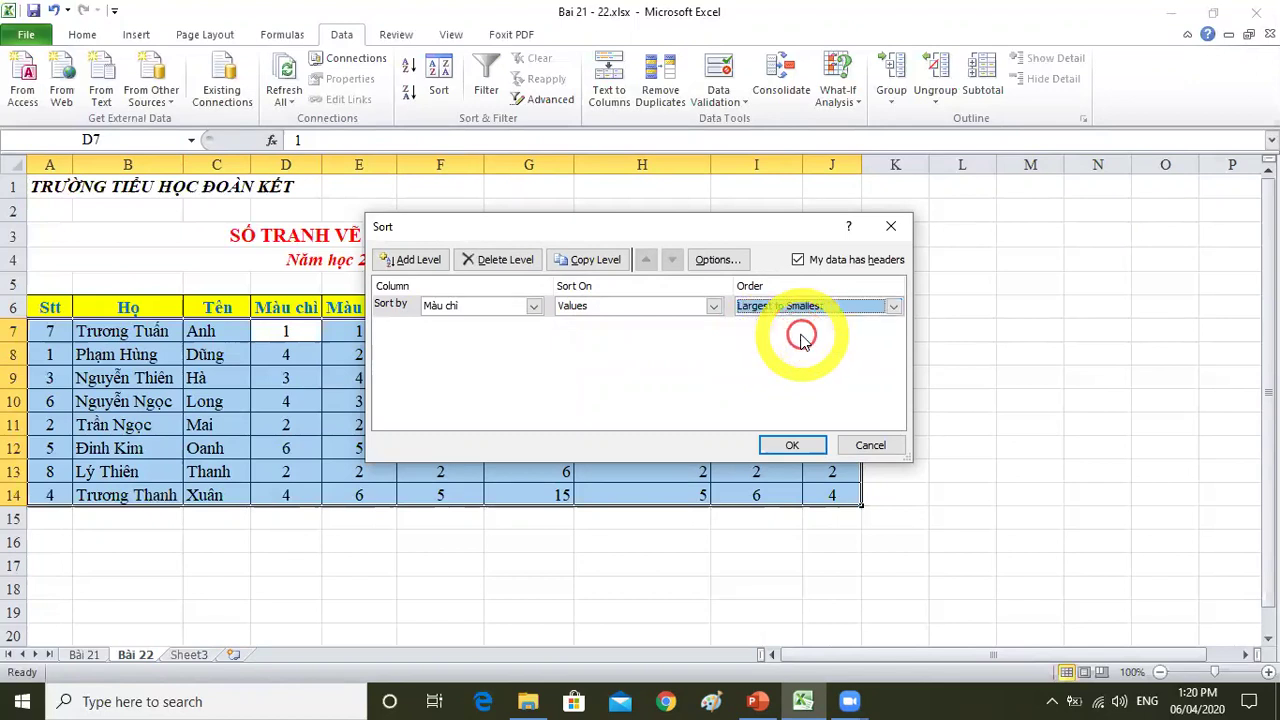
left_click(790, 446)
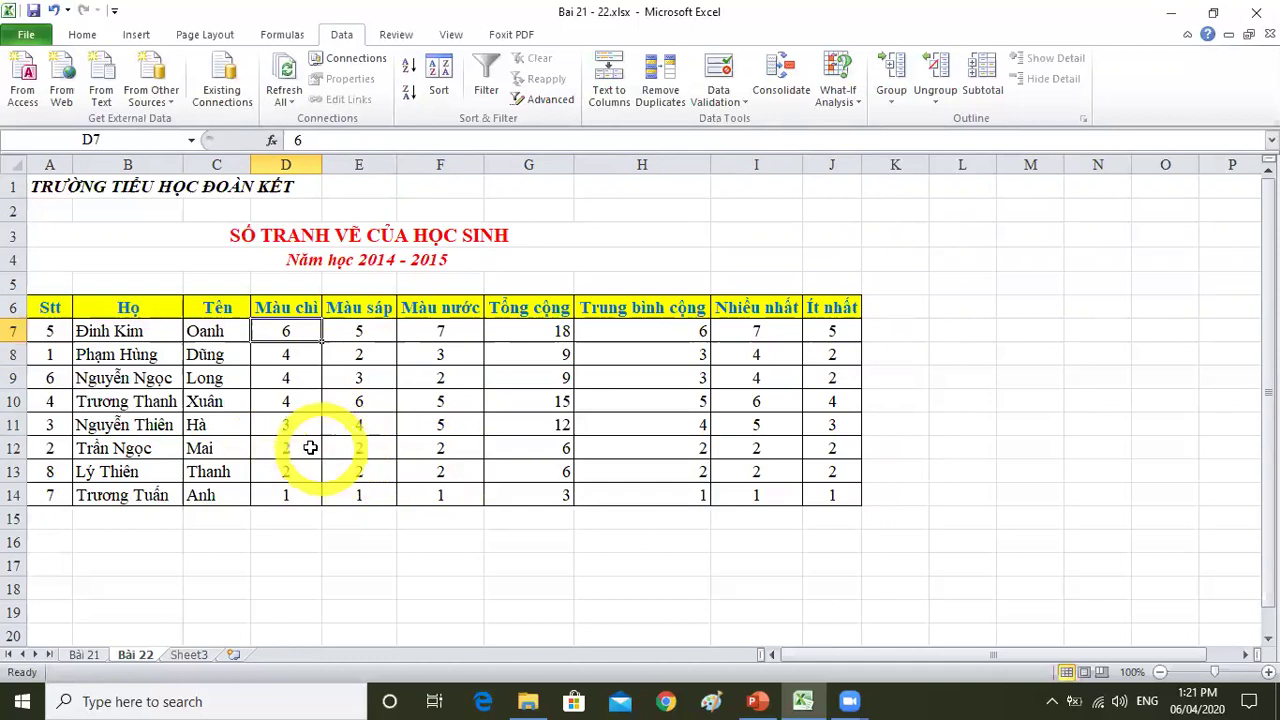
Select cell F12 in the sorted table to inspect rows with tied Màu chì values
left_click(430, 448)
left_click(437, 468)
left_click(440, 449)
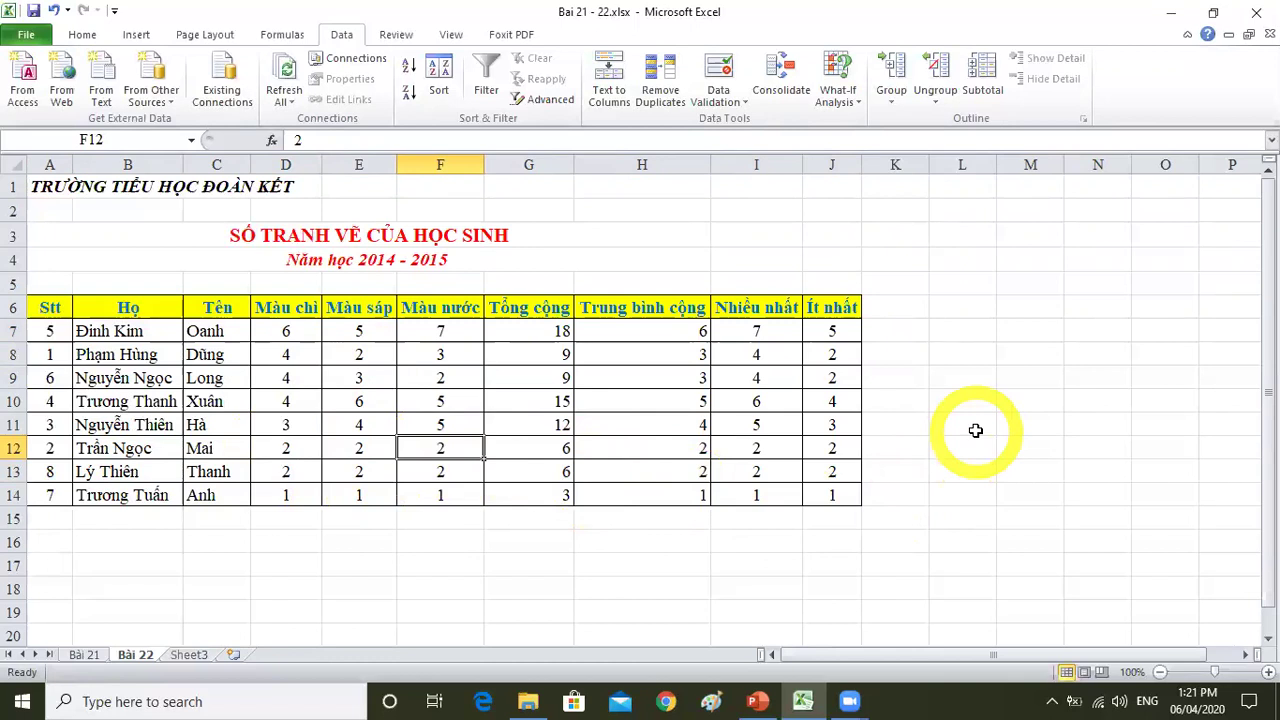
Enter Màu sáp values 3 in E12 and 4 in E13
left_click(364, 448)
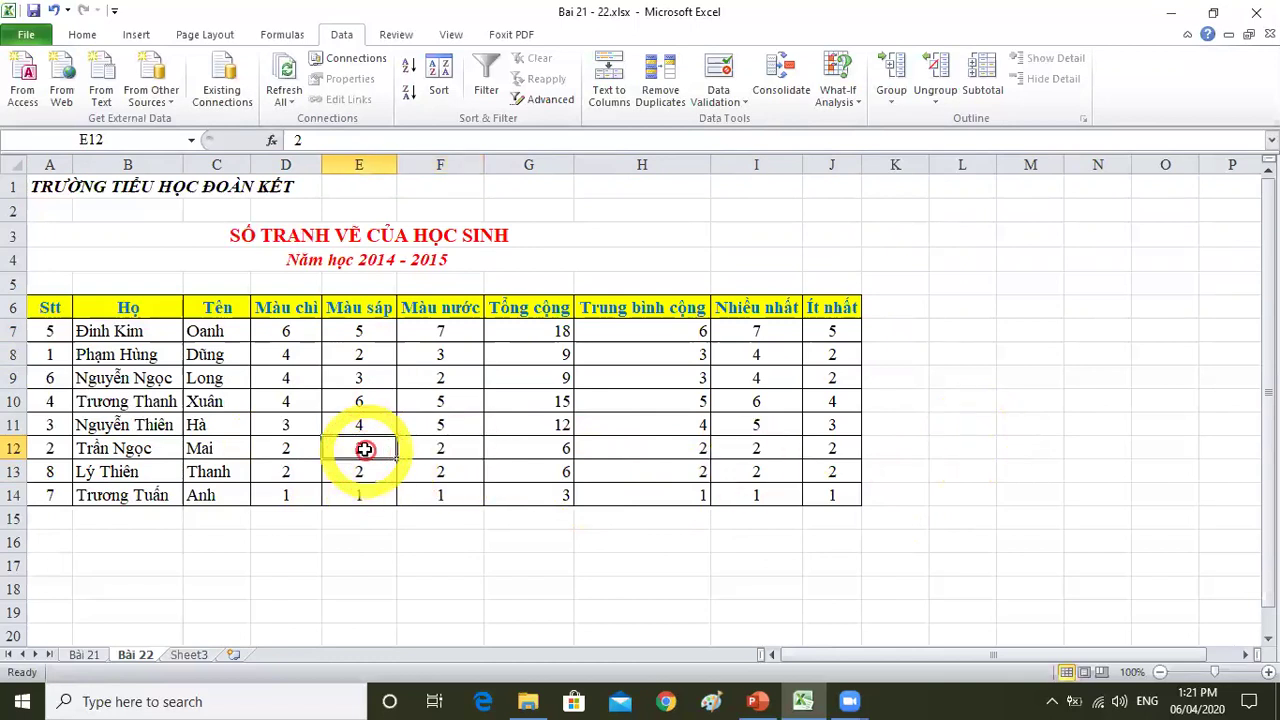
type("3")
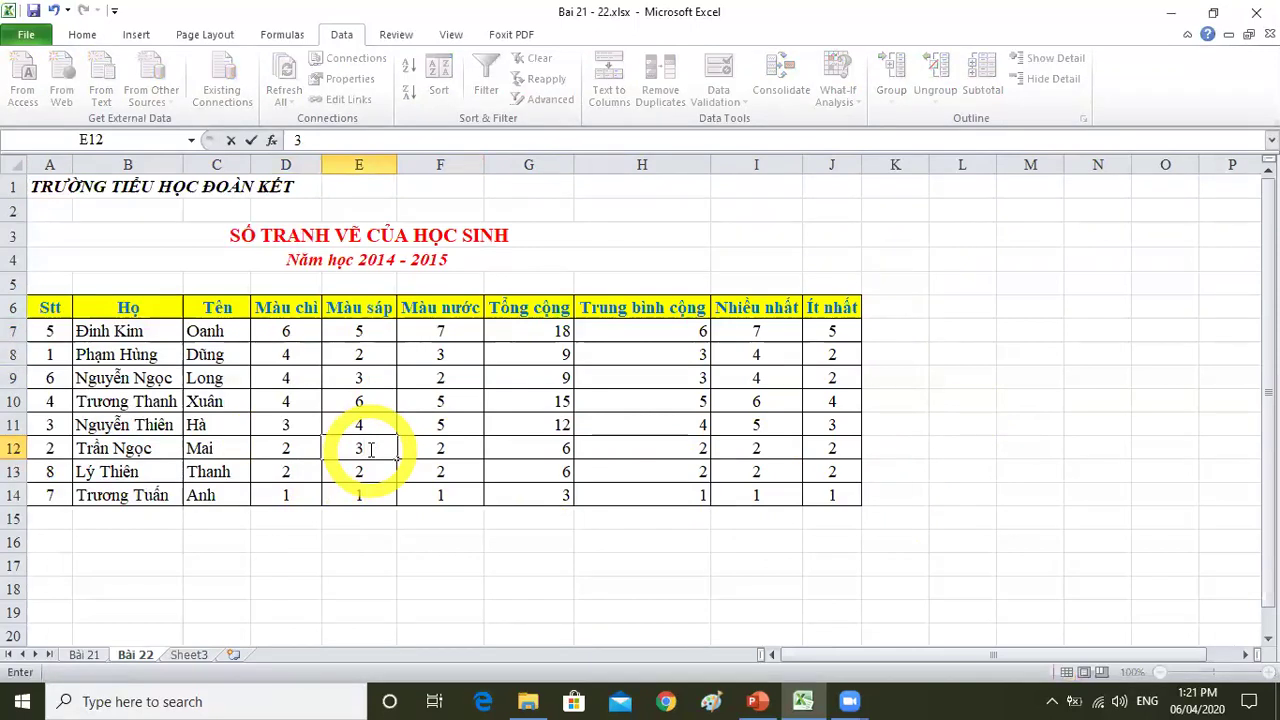
key("Return")
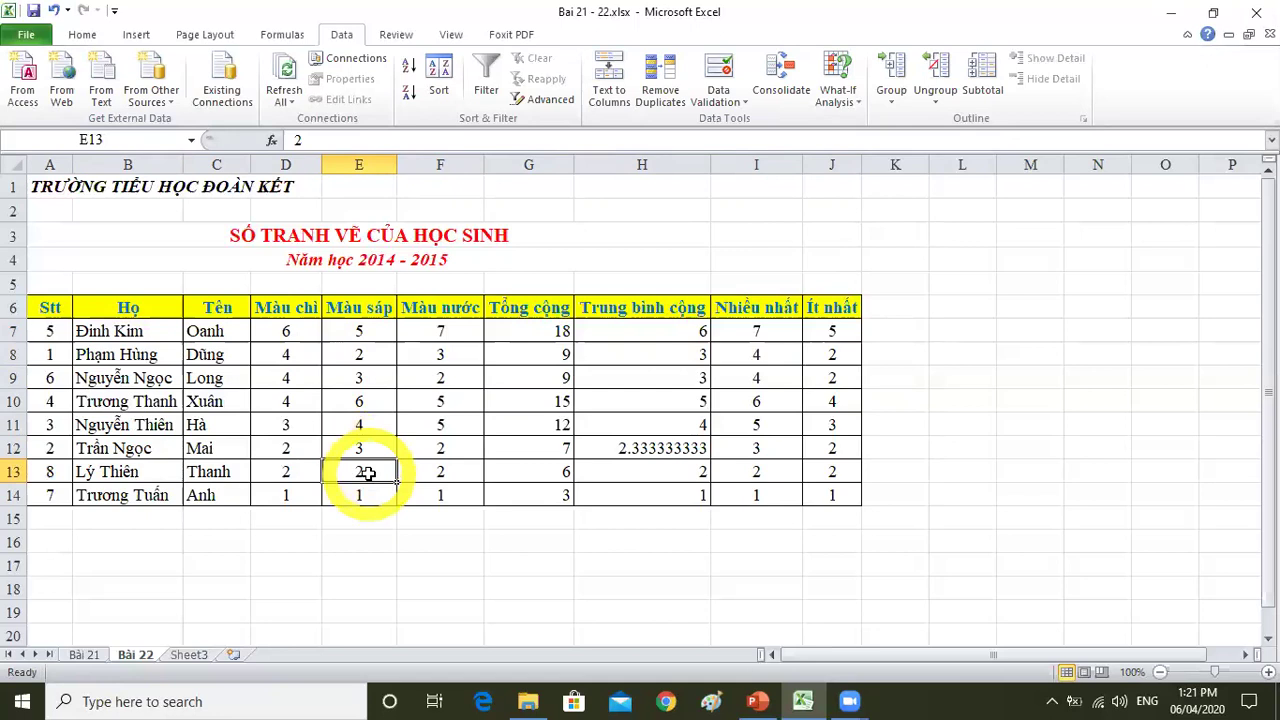
type("4")
key("Return")
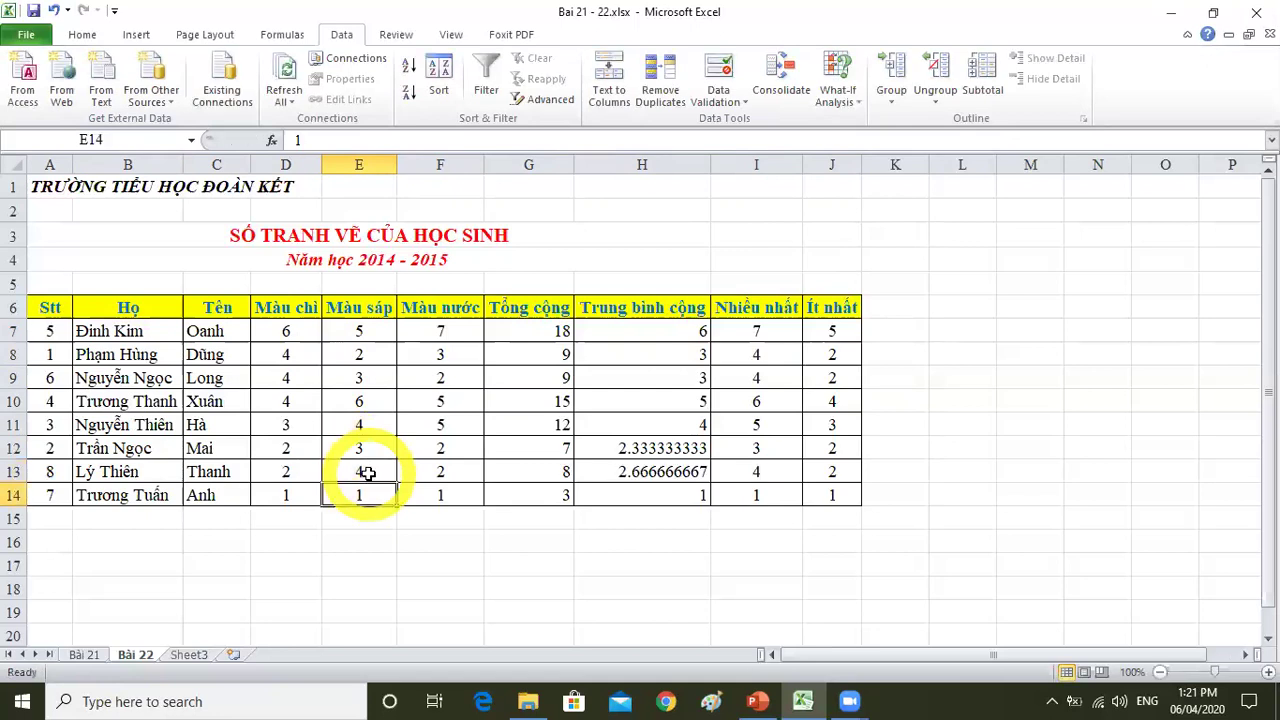
Compare the tied Màu chì values in D12 and D13 with the edited Màu sáp cells, then select D7
left_click(366, 472)
left_click(356, 447)
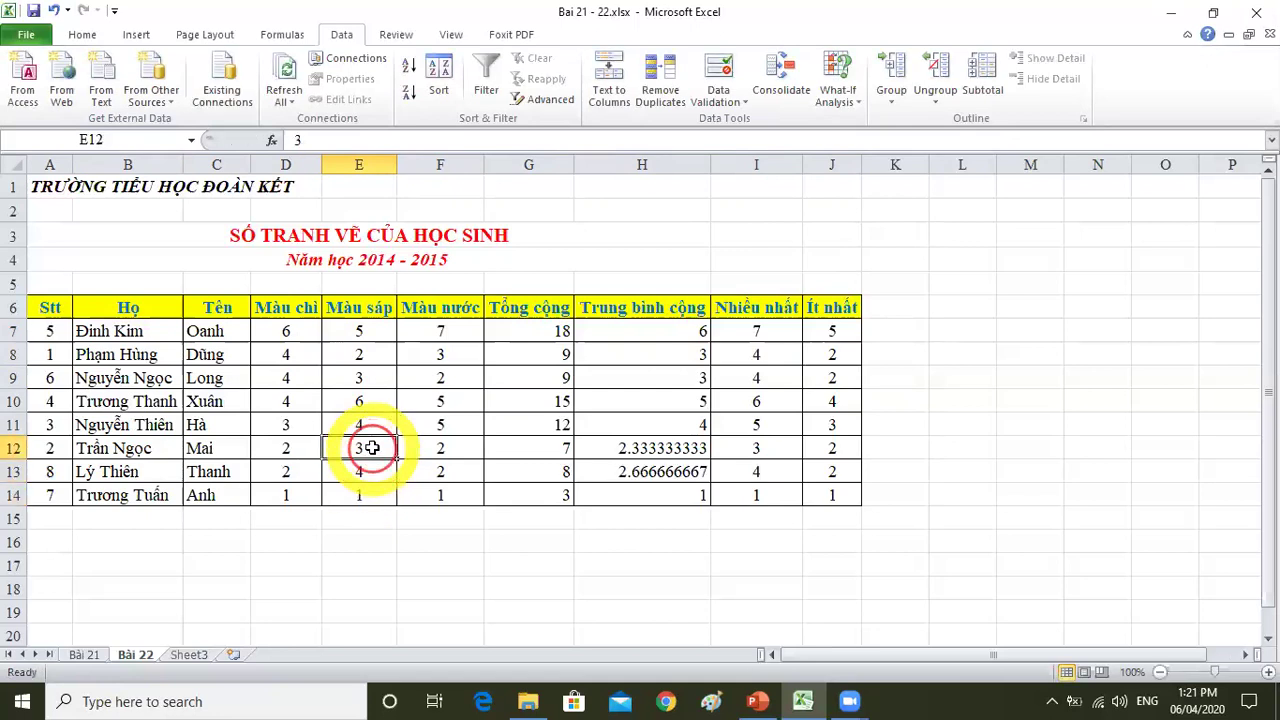
left_click(314, 451)
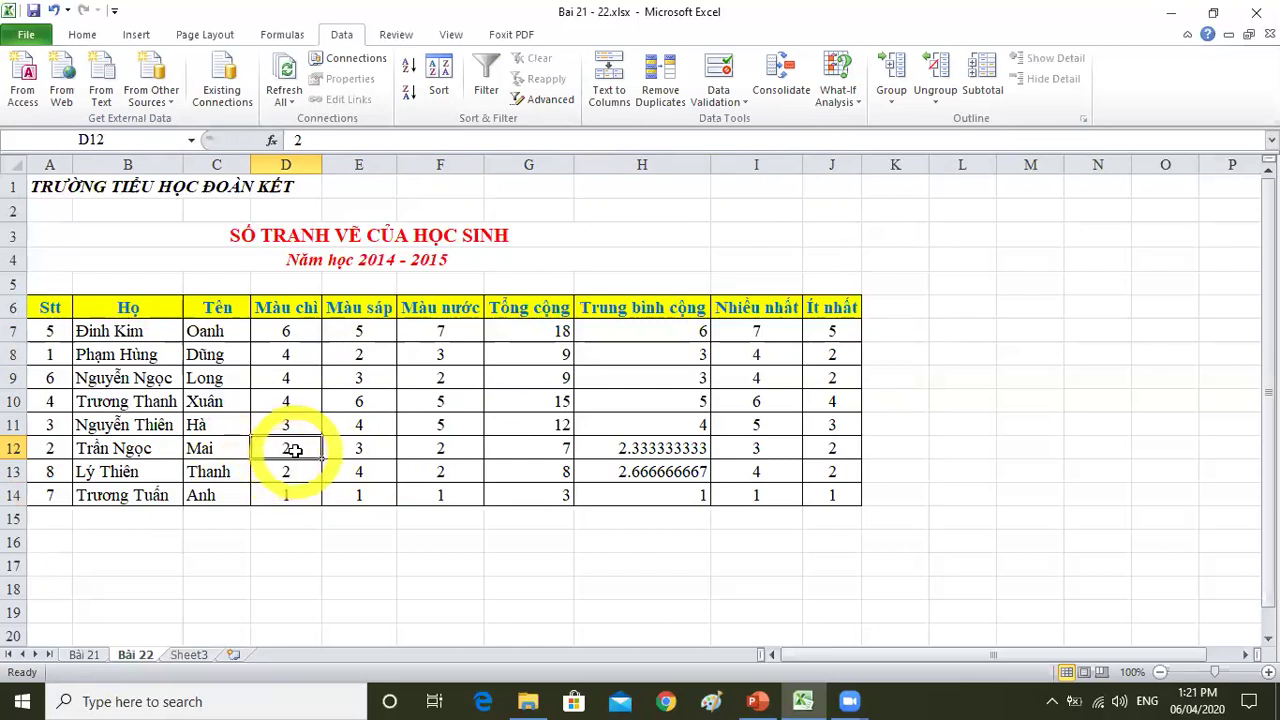
left_click(297, 466)
left_click(294, 447)
left_click(302, 468)
left_click(304, 449)
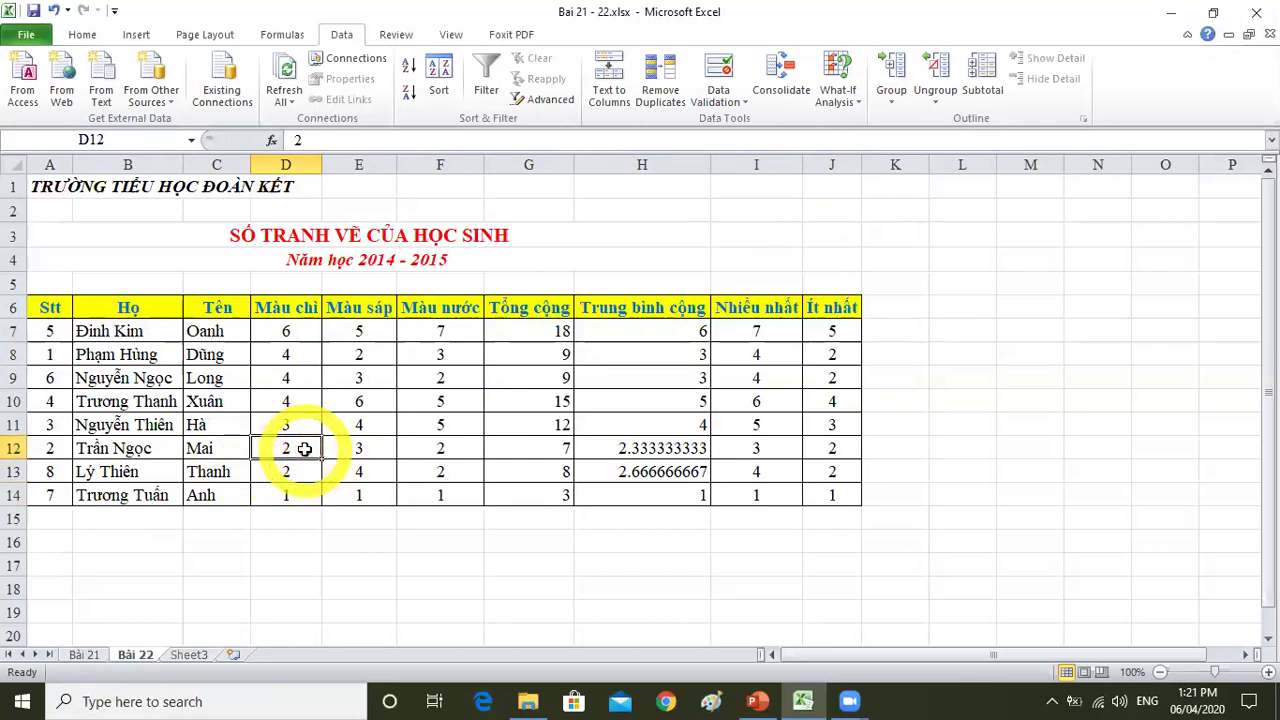
left_click(300, 476)
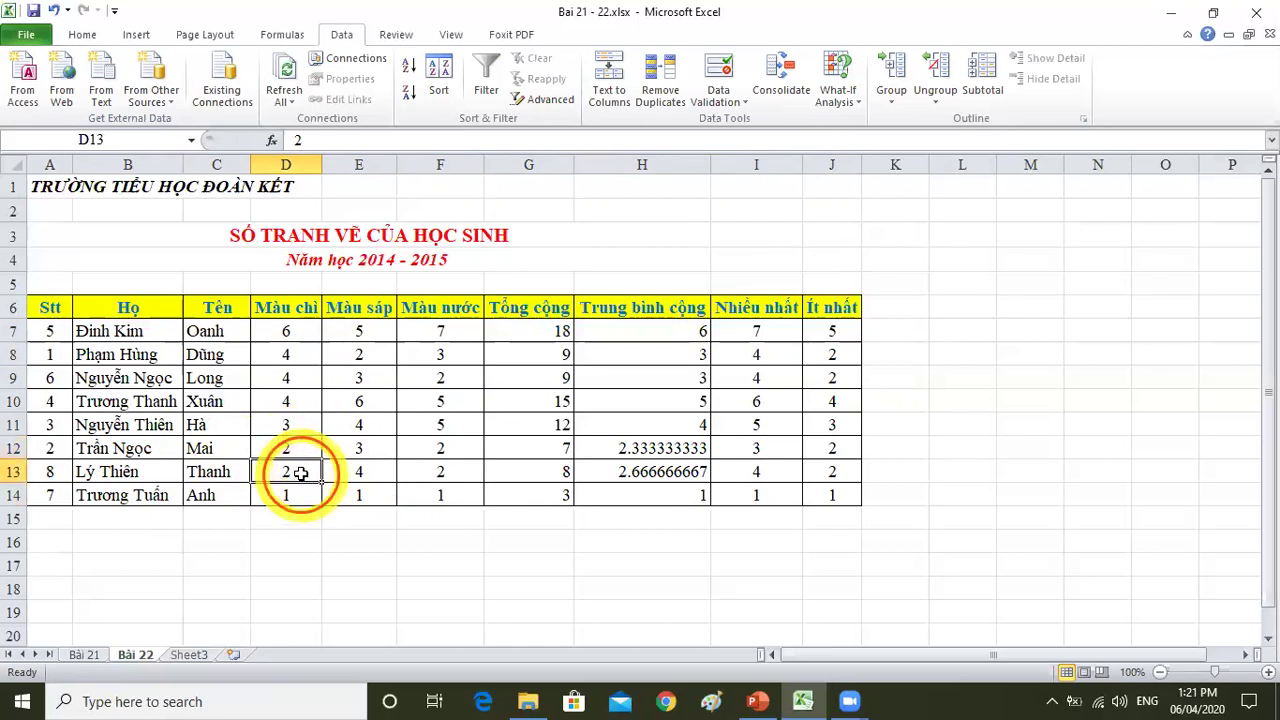
left_click(301, 448)
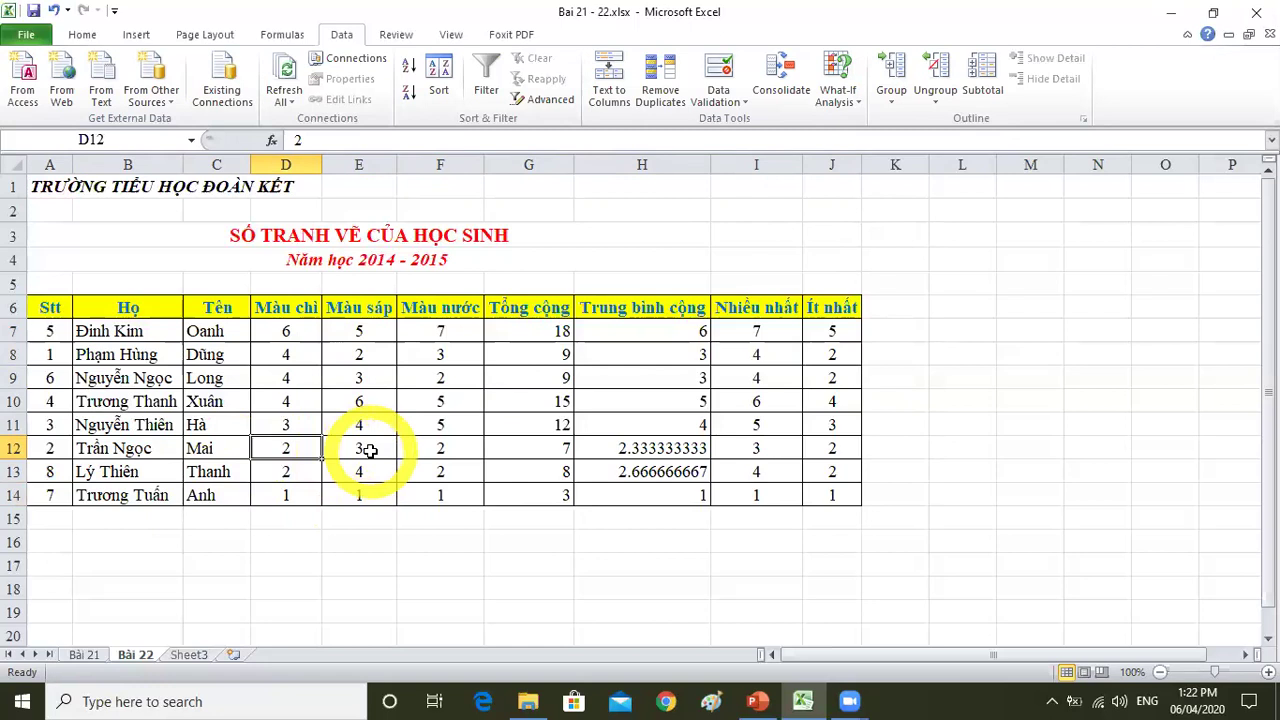
left_click(371, 473)
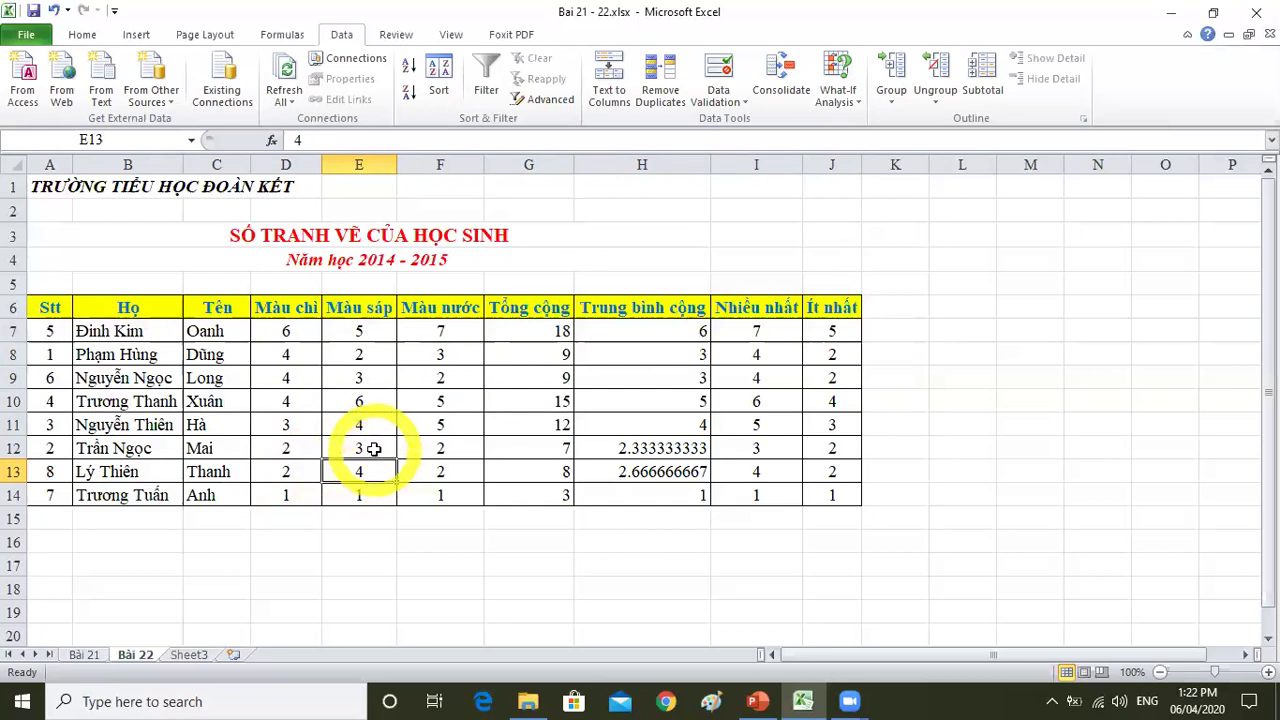
left_click(291, 331)
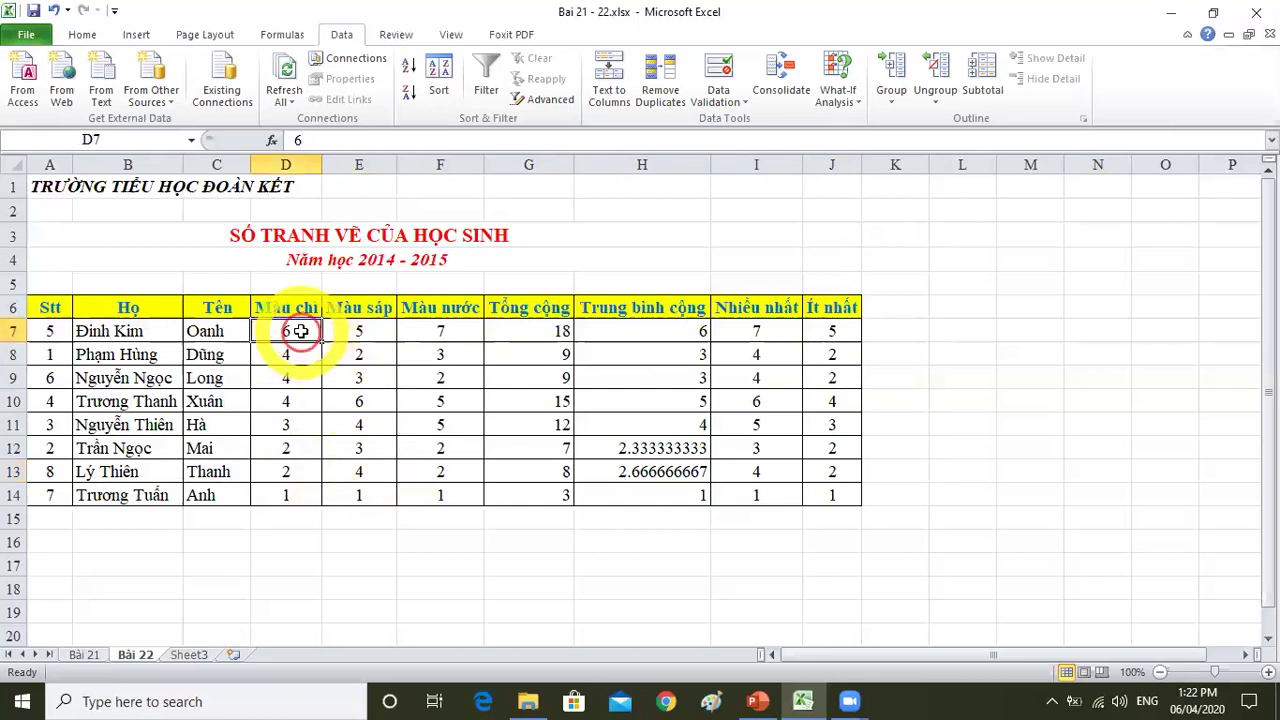
Add a second sort level, then by Màu sáp Largest to Smallest, and apply it
left_click(440, 92)
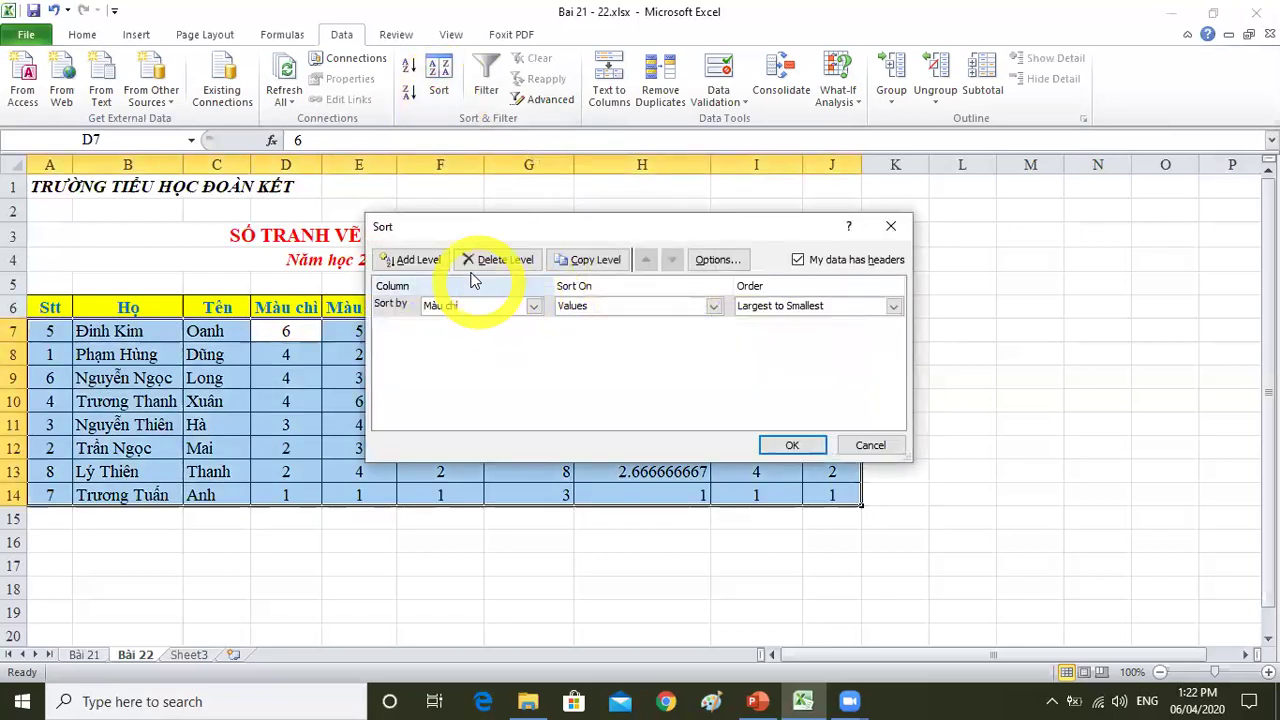
left_click(420, 265)
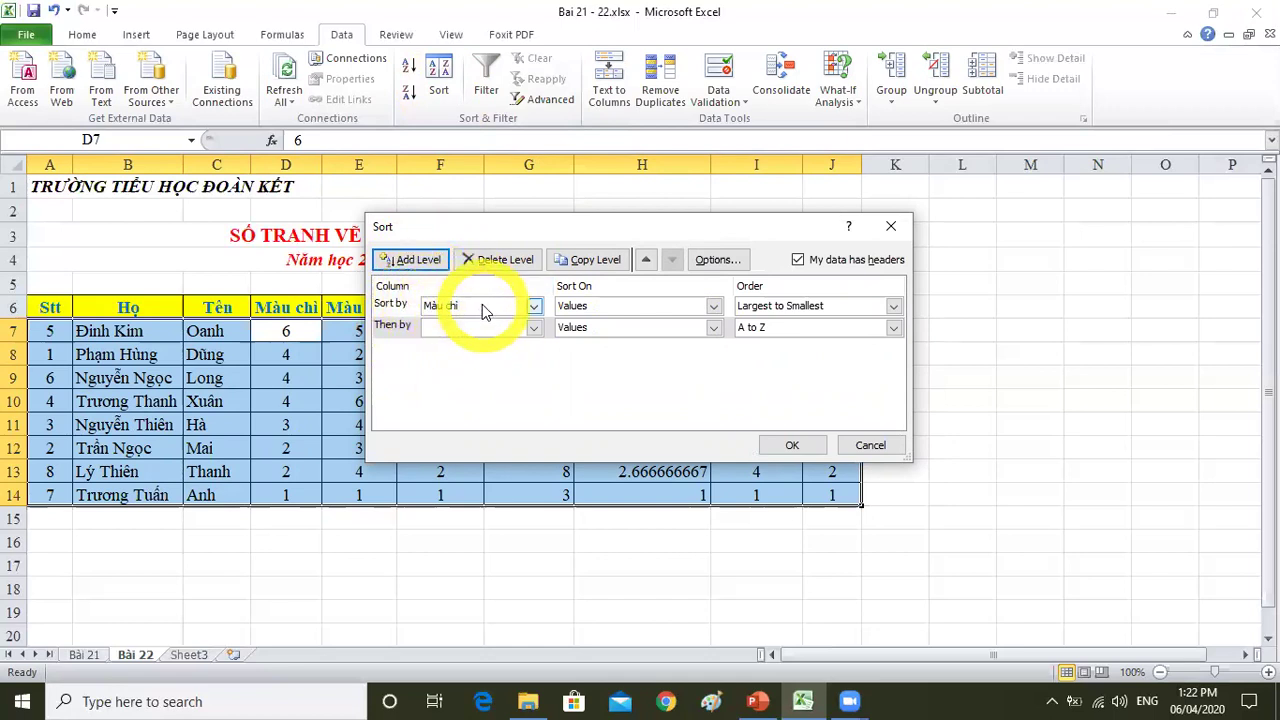
left_click(532, 327)
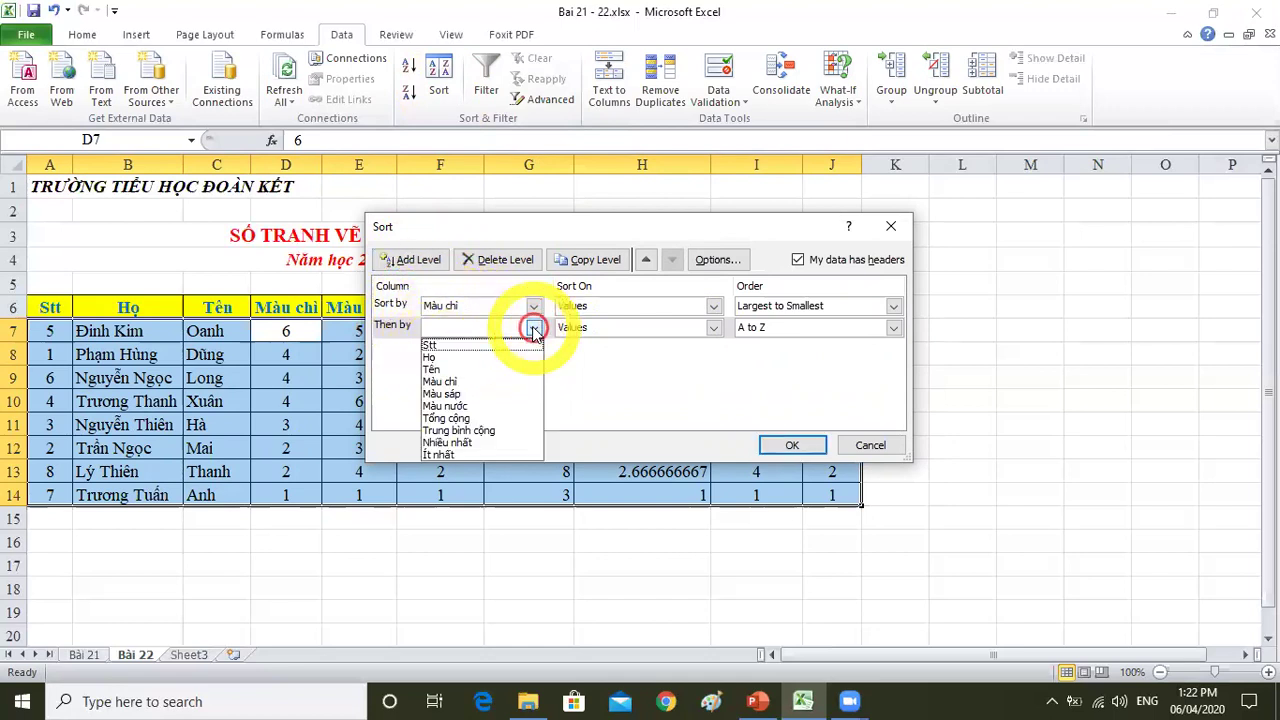
left_click(483, 397)
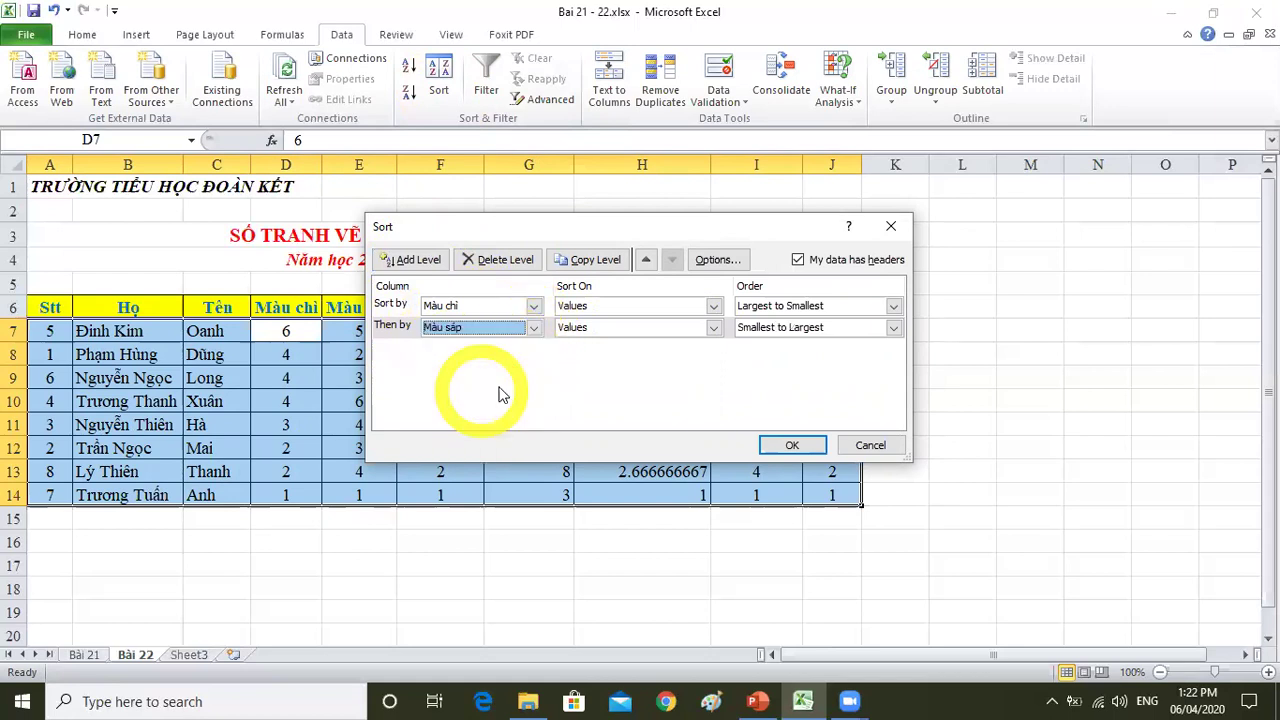
left_click(785, 329)
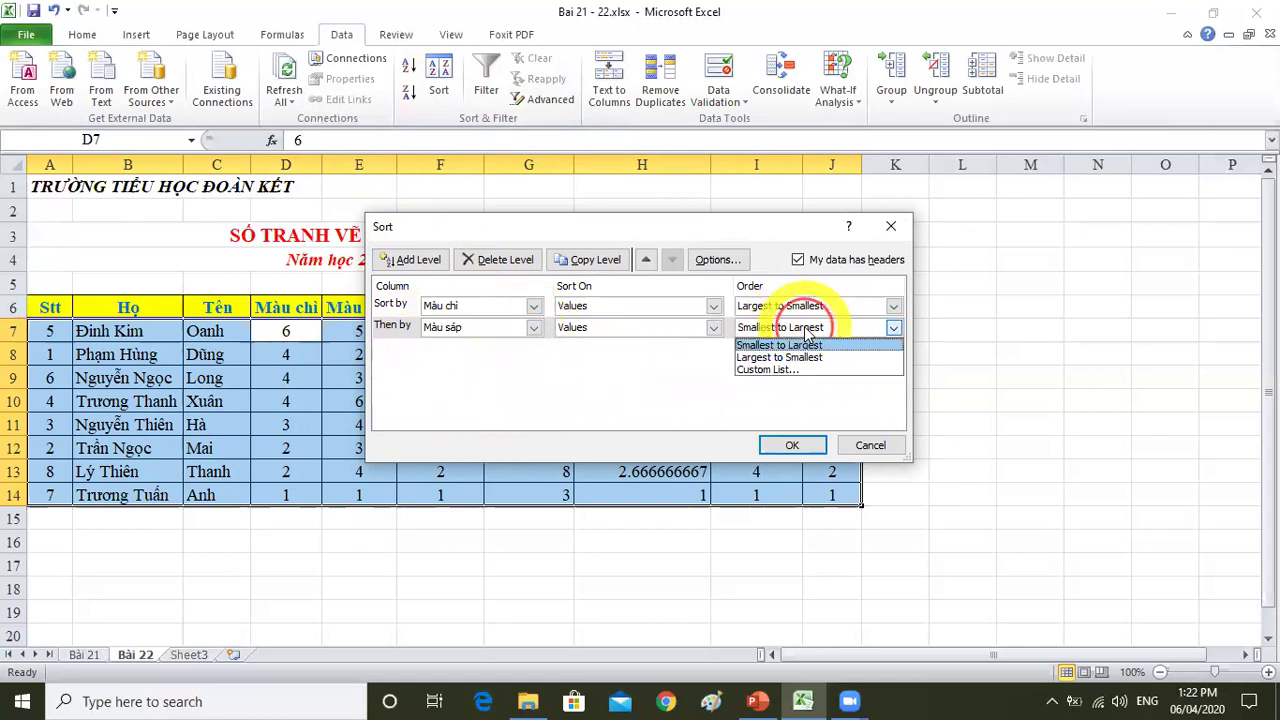
left_click(803, 358)
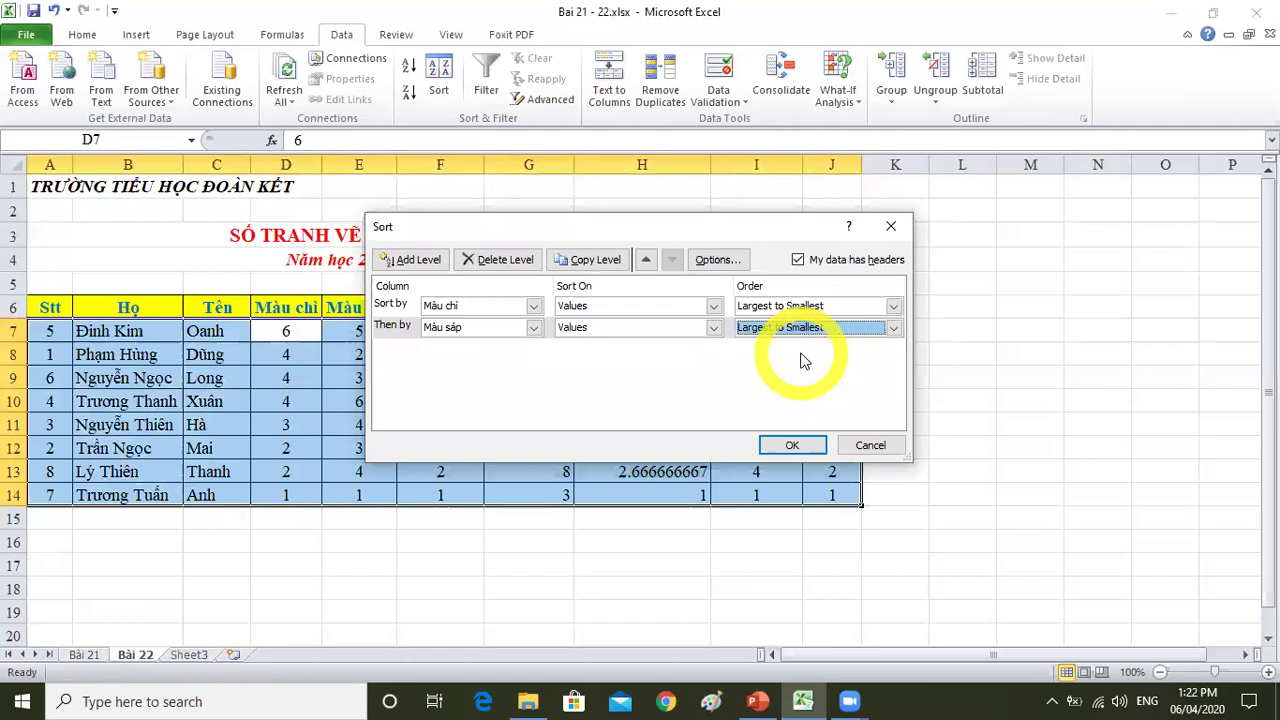
left_click(793, 446)
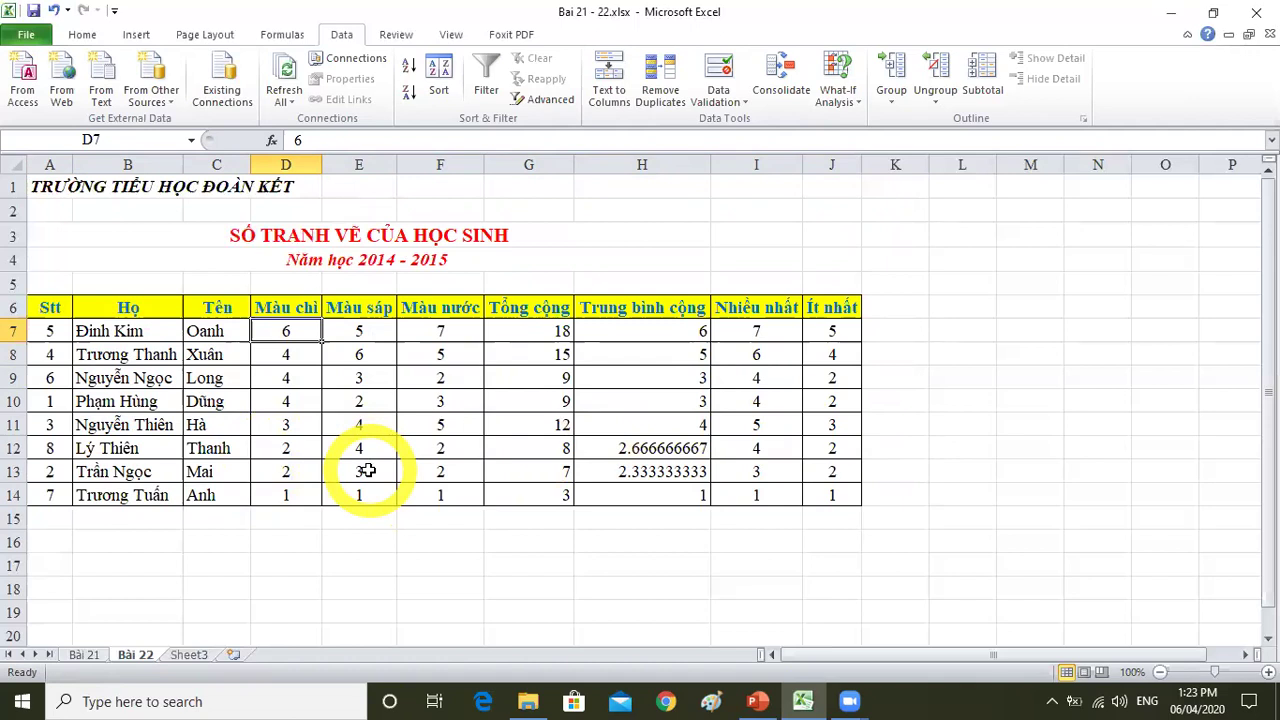
Switch to PowerPoint and move from slide 11's Bài tập exercise to slide 12's Google Forms link
left_click(758, 700)
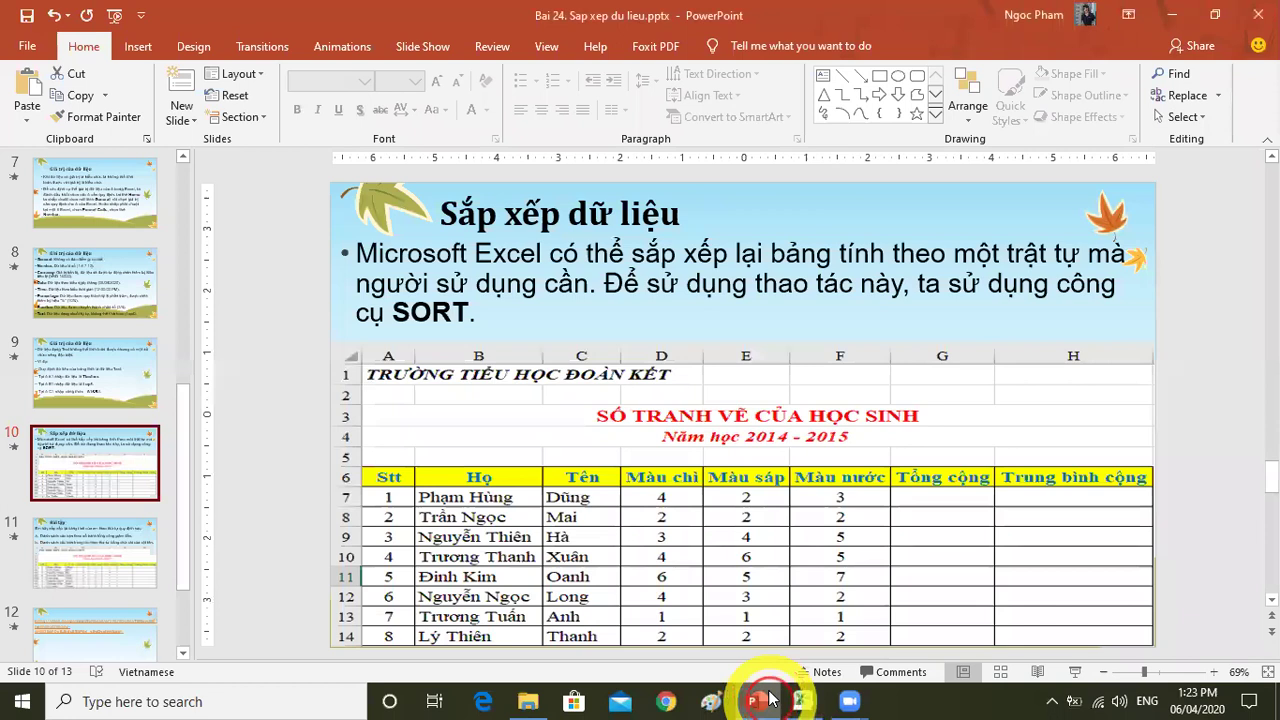
left_click(120, 540)
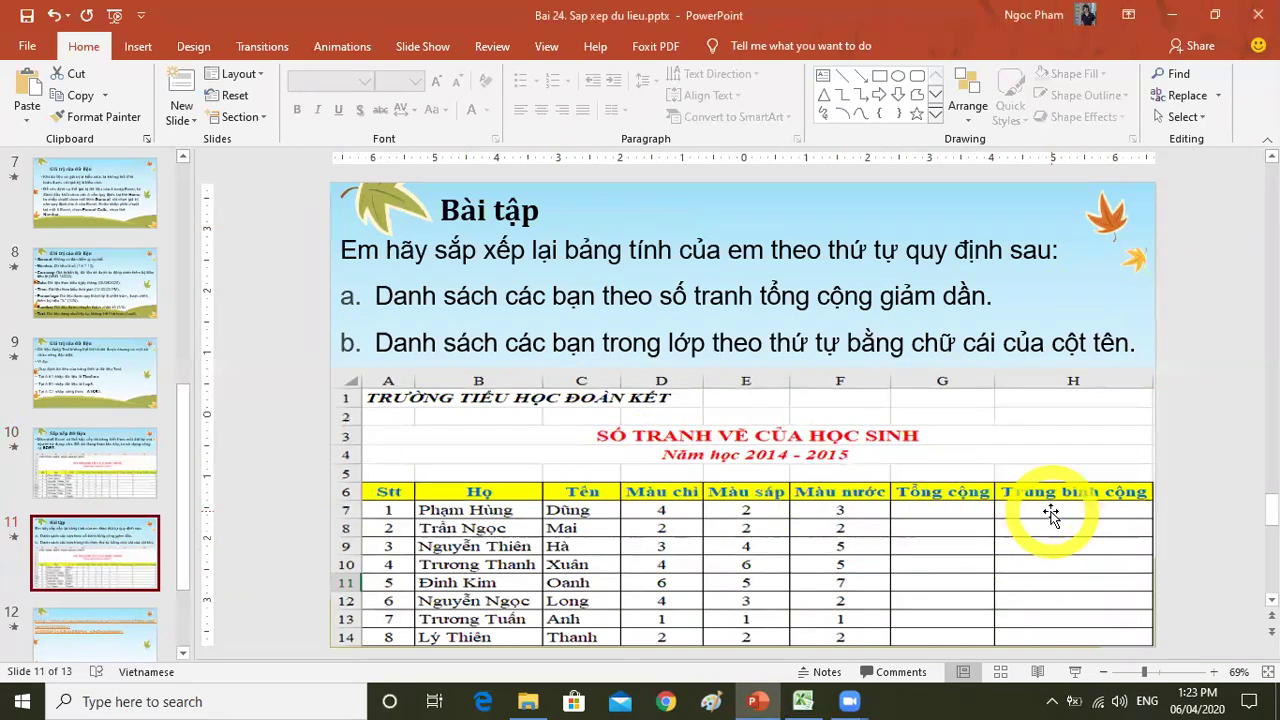
left_click(183, 652)
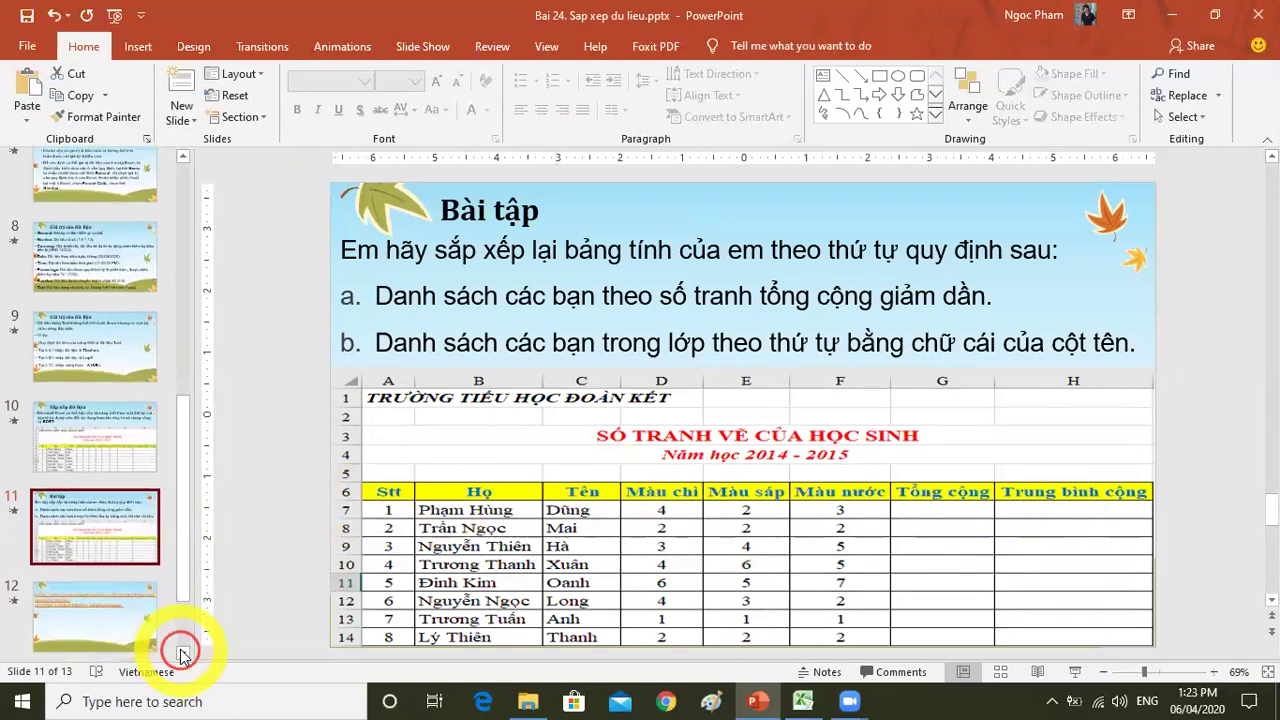
left_click(120, 610)
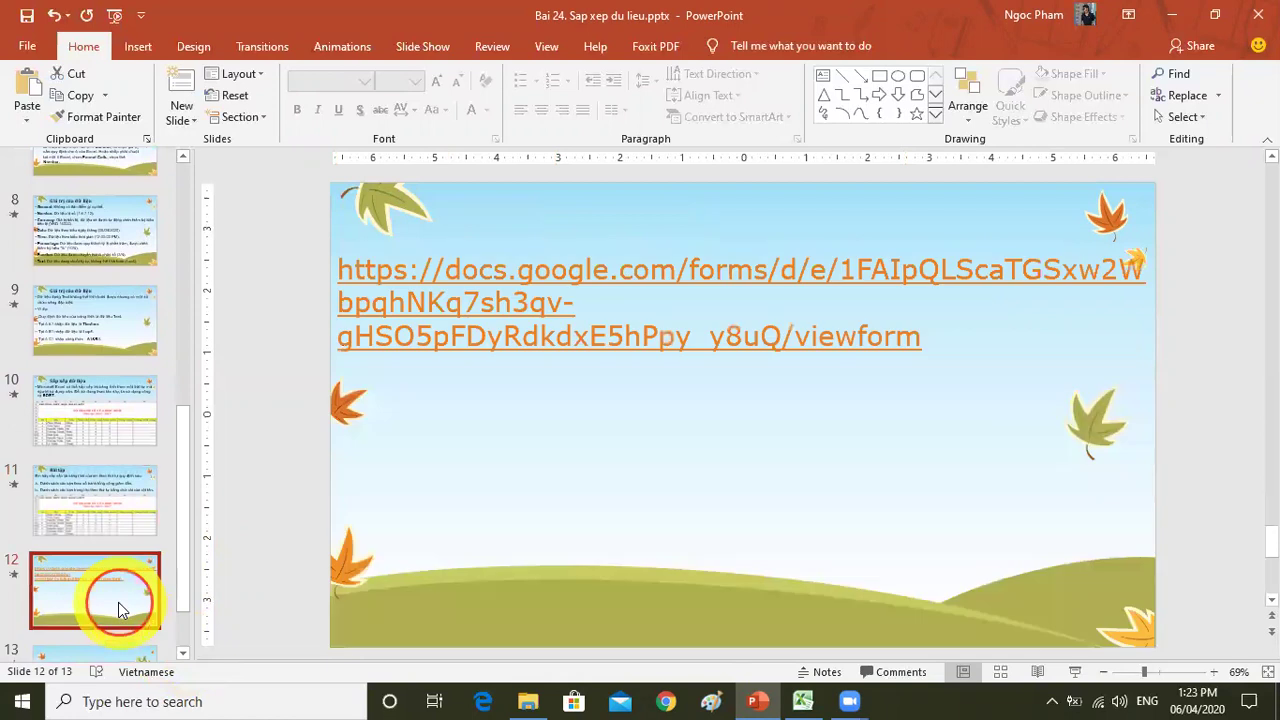